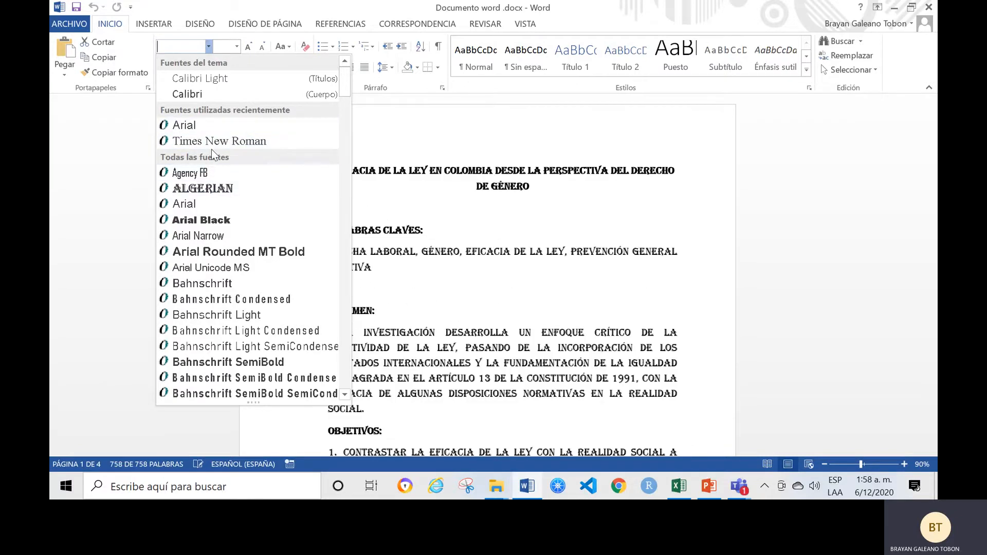
# Format all of the document's text in Times New Roman at font size 11.
pyautogui.click(214, 142)
pyautogui.click(299, 146)
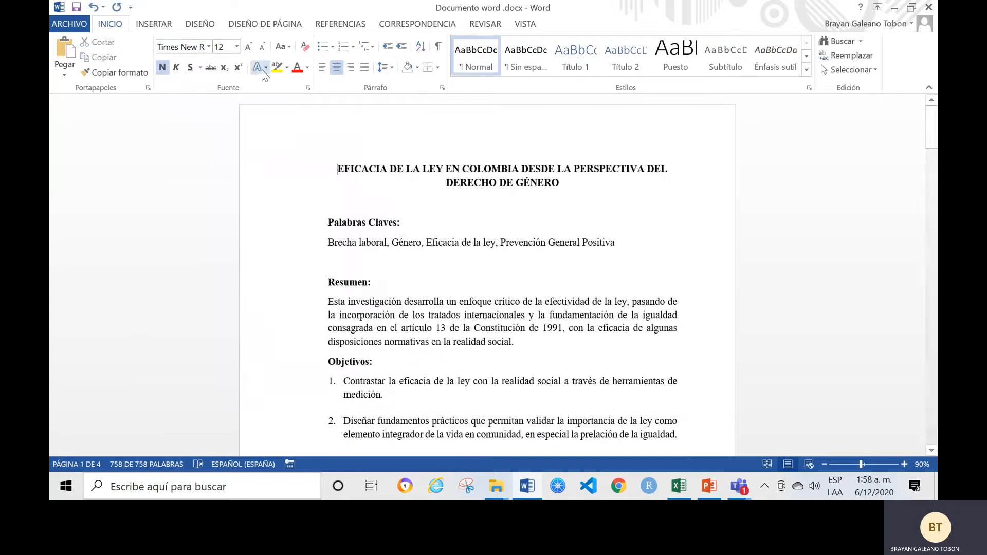
pyautogui.hotkey('ctrl', 'a')
pyautogui.click(238, 47)
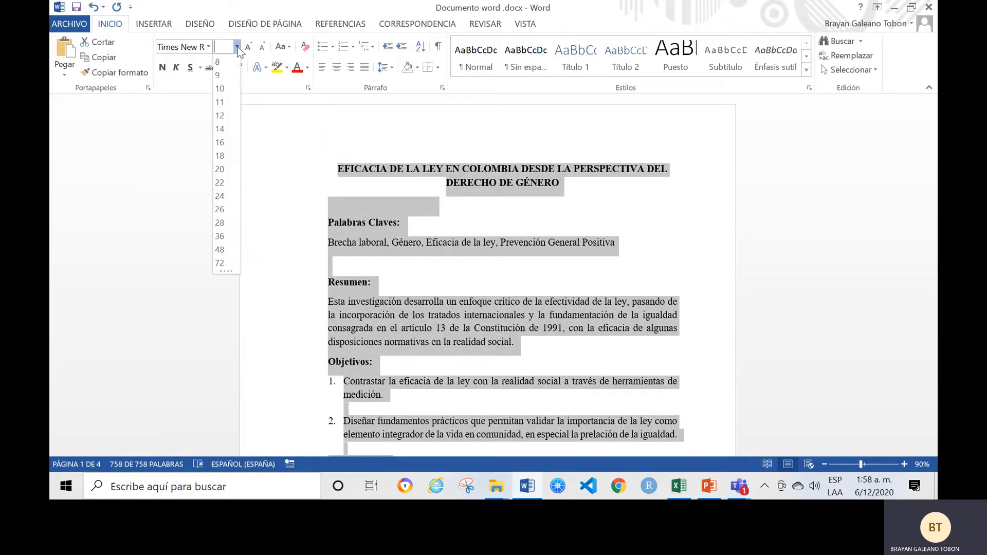
pyautogui.click(226, 111)
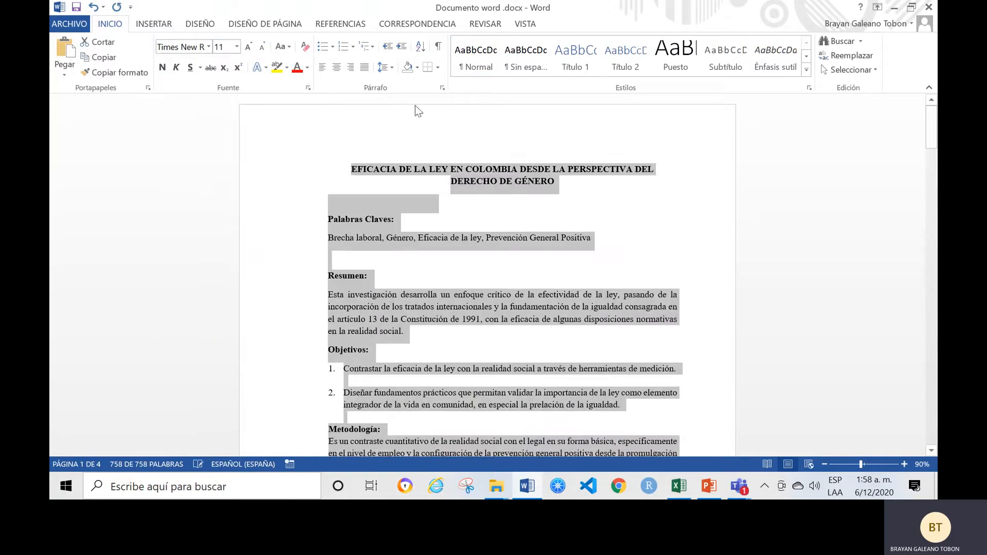
# Set the line spacing of the whole document to 1,15 and deselect the text.
pyautogui.click(393, 68)
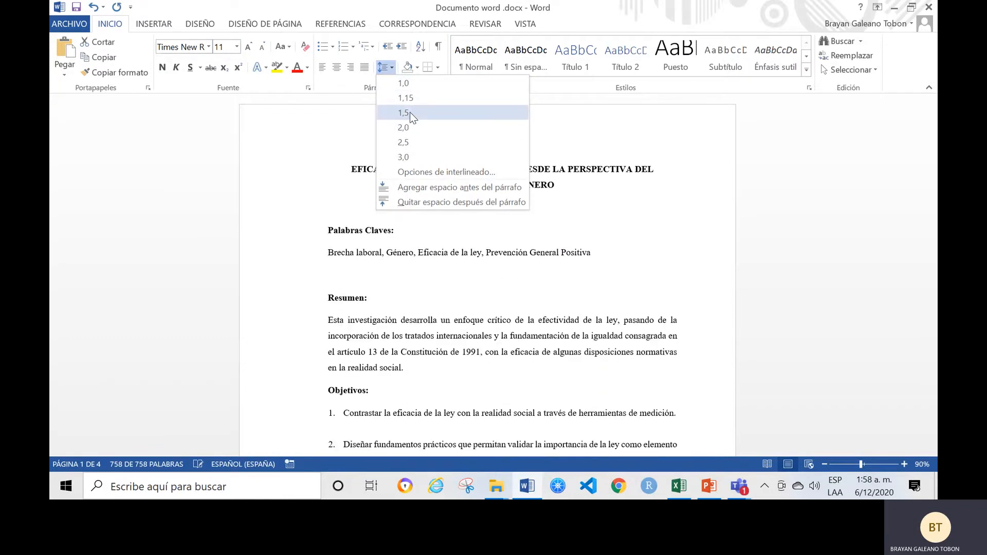
pyautogui.click(410, 100)
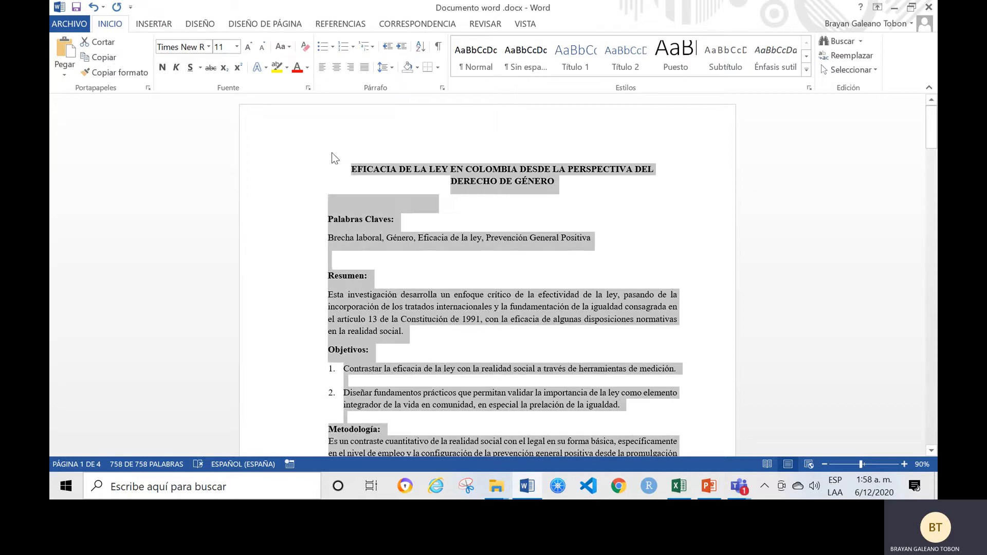
pyautogui.click(329, 155)
# Apply the "Márgenes personalizados" margin preset to the document.
pyautogui.click(200, 23)
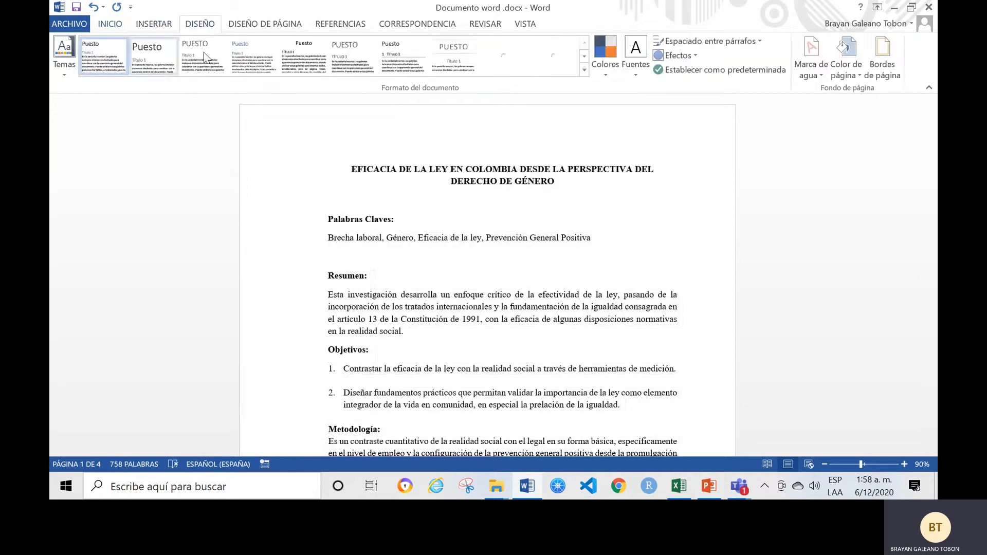
pyautogui.click(264, 23)
pyautogui.click(70, 54)
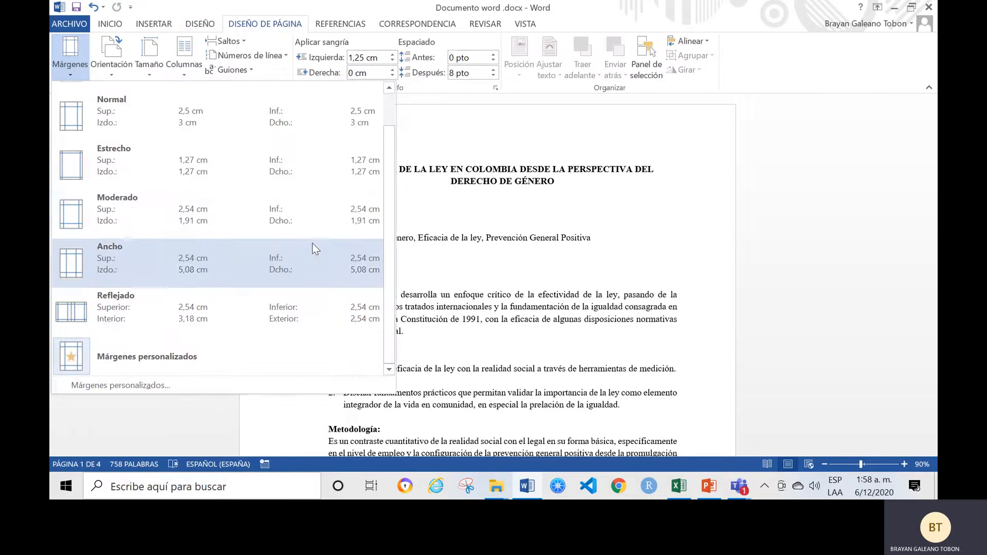
pyautogui.click(201, 355)
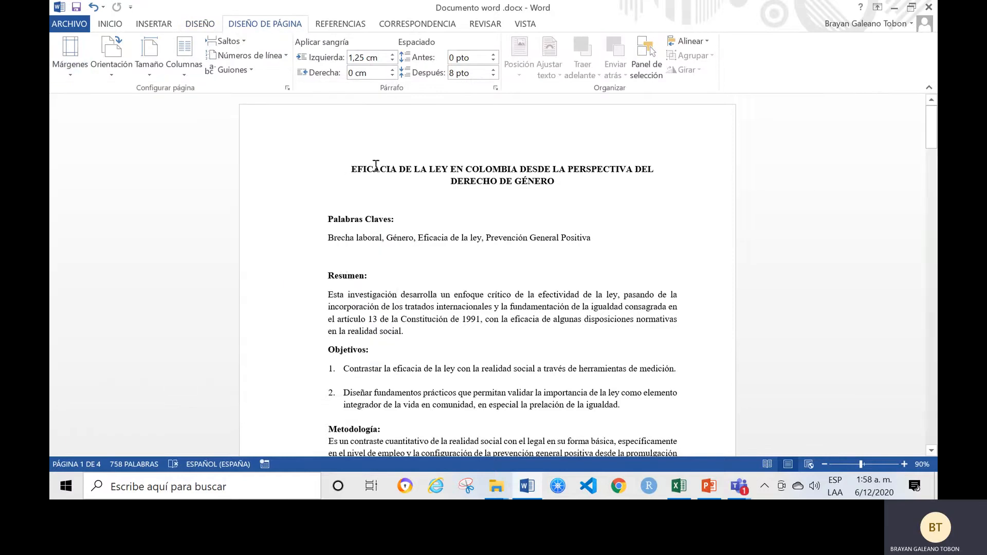
# Set the left indent of the document title's paragraph to 1,2 cm.
pyautogui.click(392, 55)
pyautogui.click(392, 60)
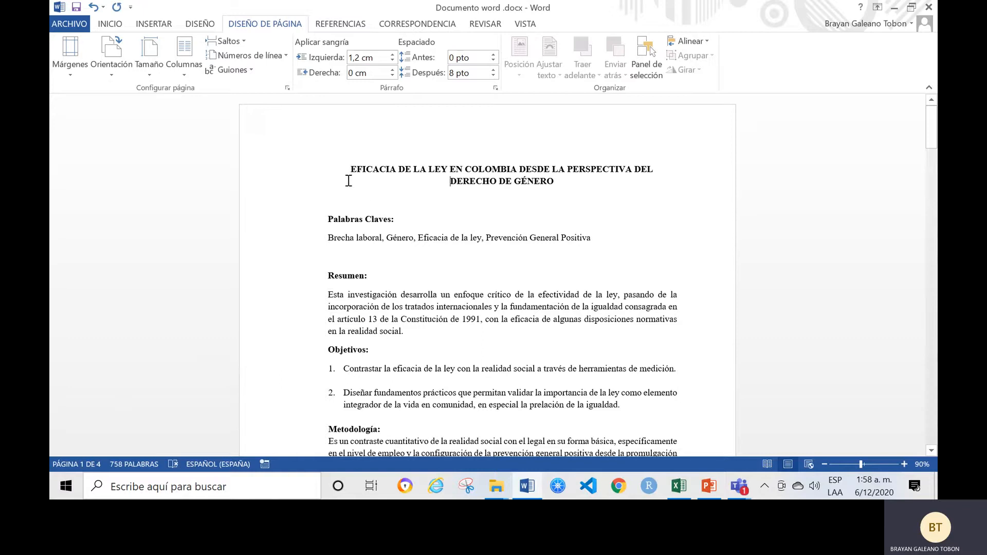
pyautogui.click(359, 154)
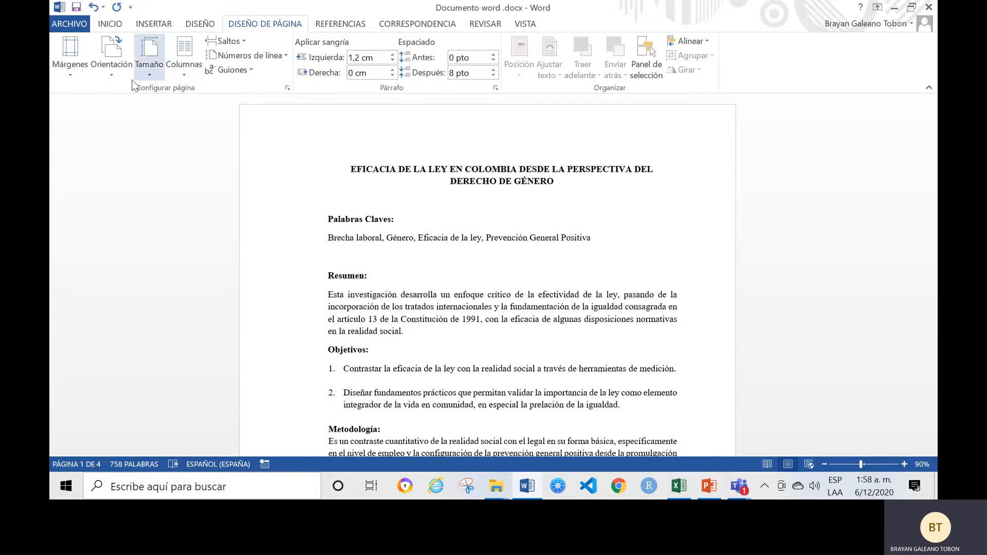
# Inspect the page setup's custom margins, paper size and layout settings, and close it without applying changes.
pyautogui.click(70, 74)
pyautogui.click(132, 387)
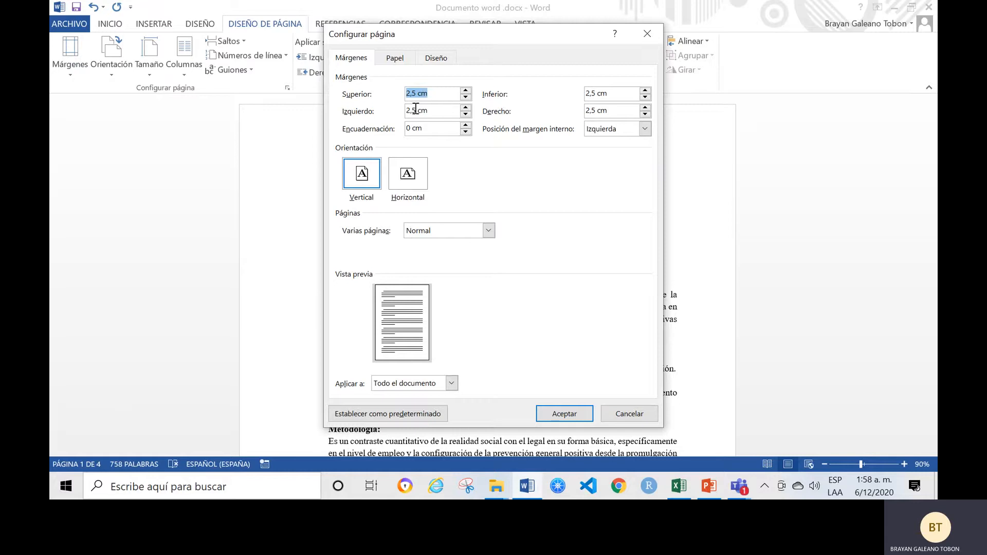
pyautogui.click(437, 97)
pyautogui.moveTo(439, 110); pyautogui.dragTo(411, 110)
pyautogui.click(410, 64)
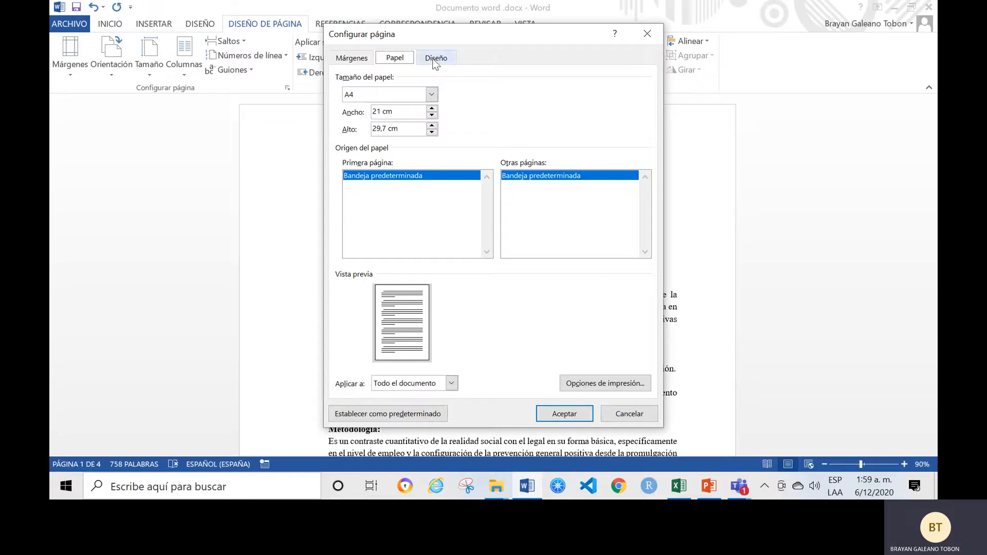
pyautogui.click(442, 61)
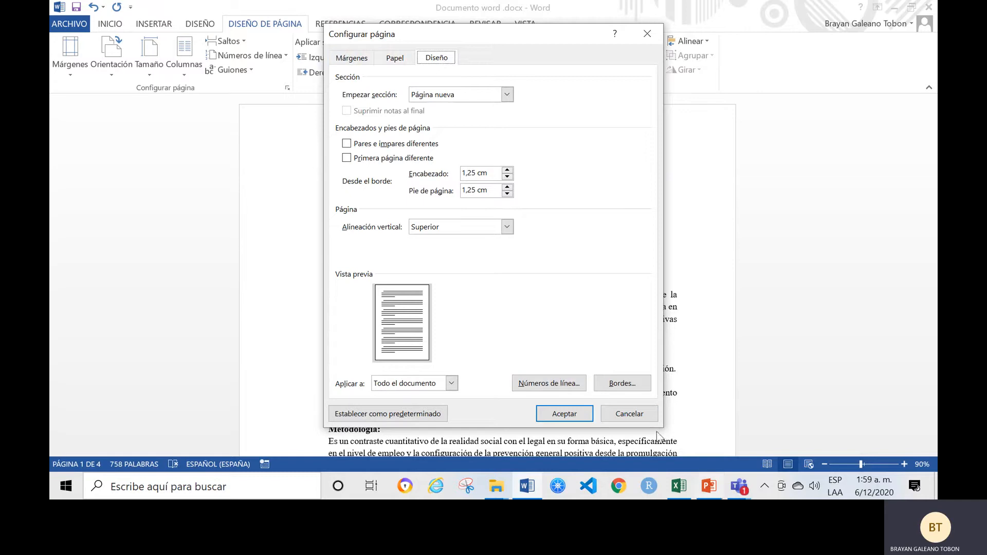
pyautogui.click(642, 416)
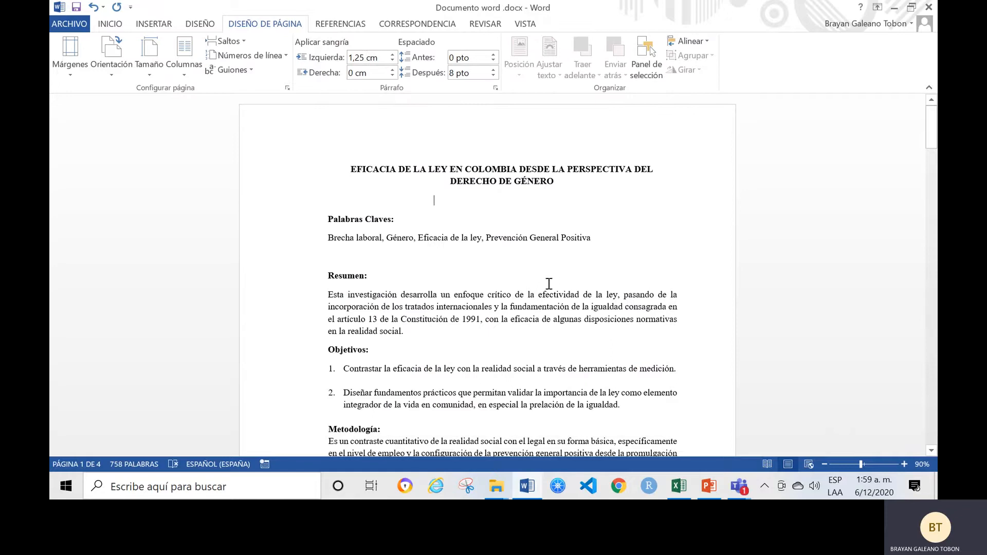
# Delete the entire existing bibliography block at the end of the document.
pyautogui.click(340, 23)
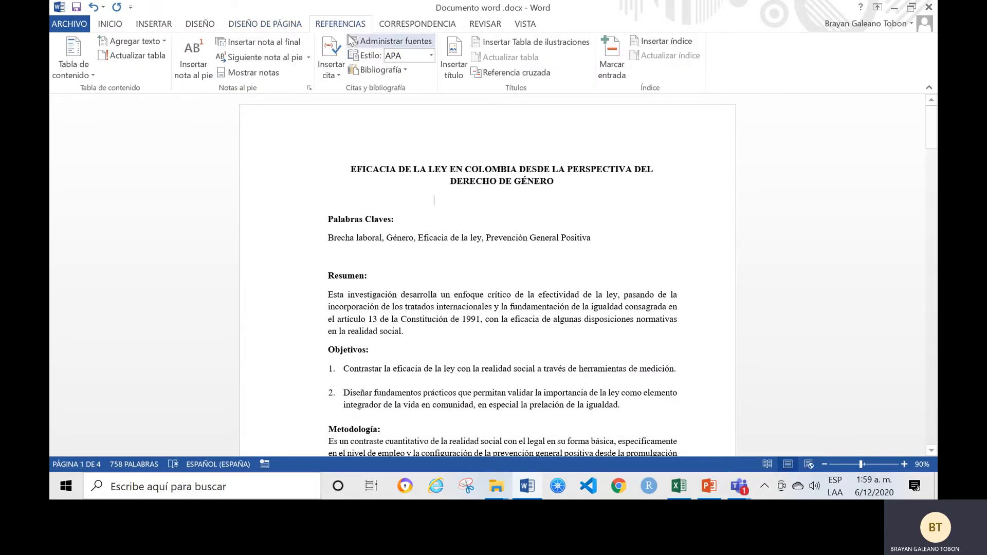
pyautogui.scroll(-3, 437, 324)
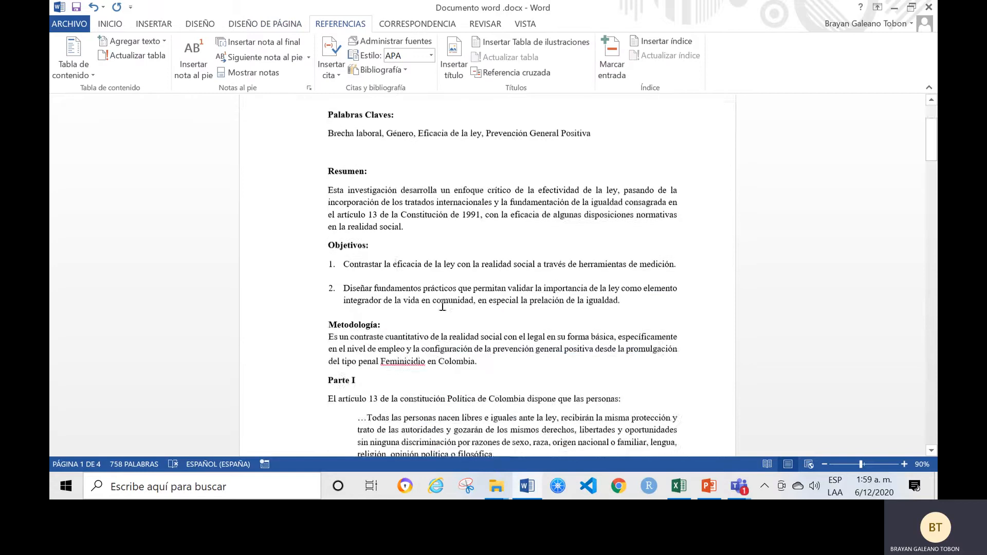
pyautogui.scroll(3, 644, 285)
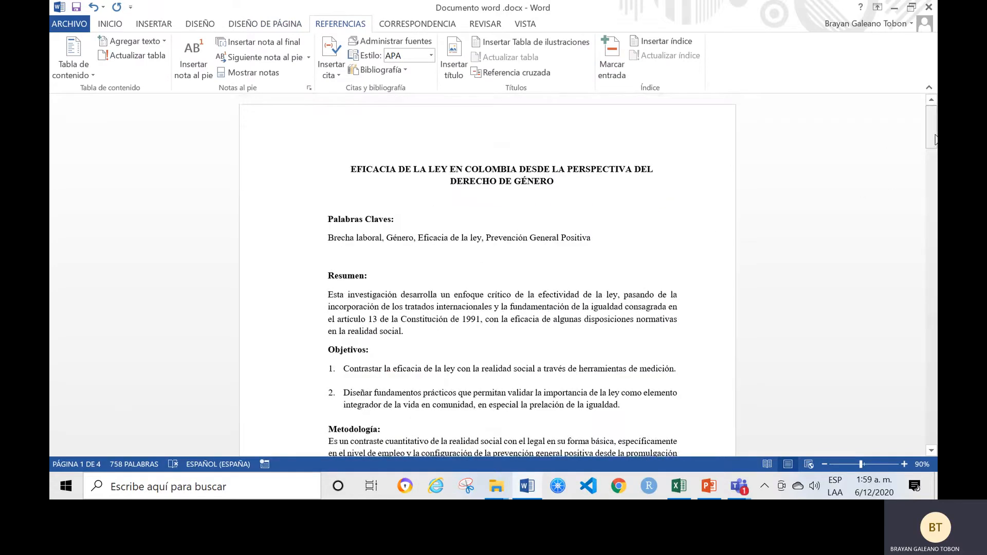
pyautogui.moveTo(931, 137); pyautogui.dragTo(833, 360)
pyautogui.moveTo(931, 124); pyautogui.dragTo(907, 426)
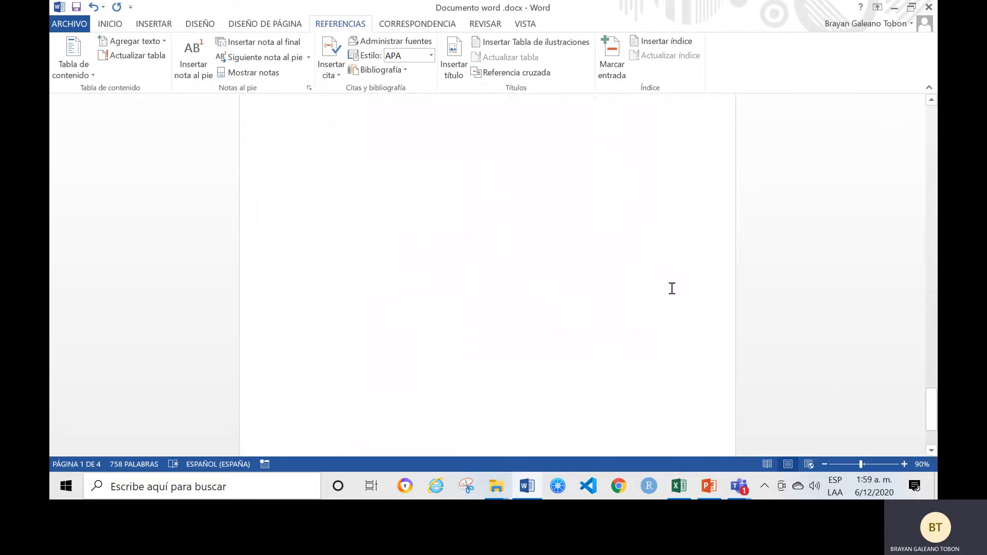
pyautogui.click(401, 190)
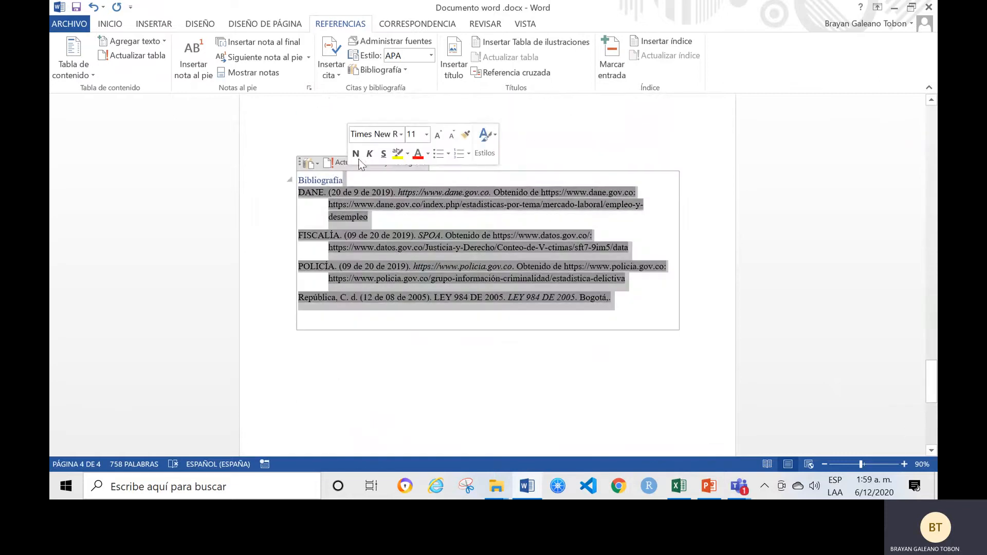
pyautogui.moveTo(322, 137); pyautogui.dragTo(655, 432)
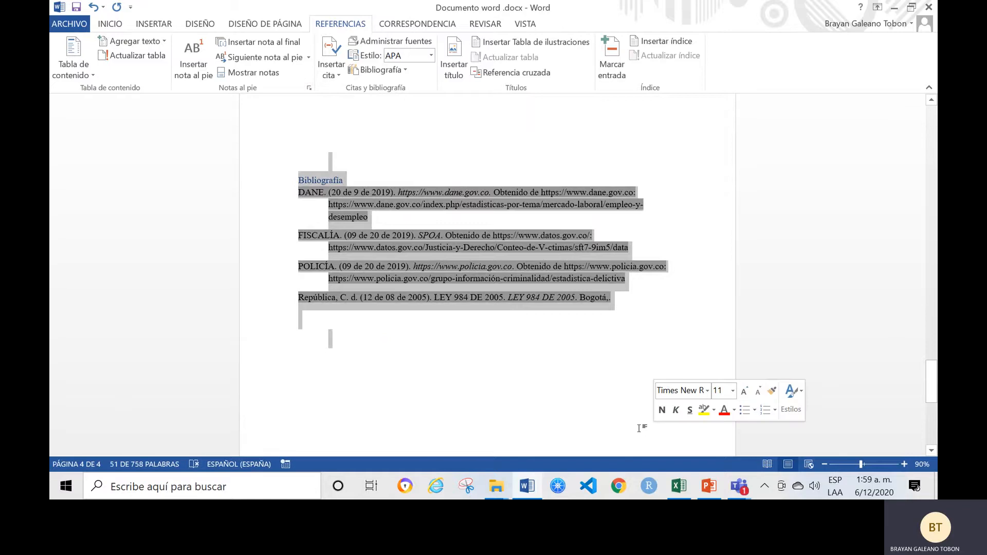
pyautogui.press('Delete')
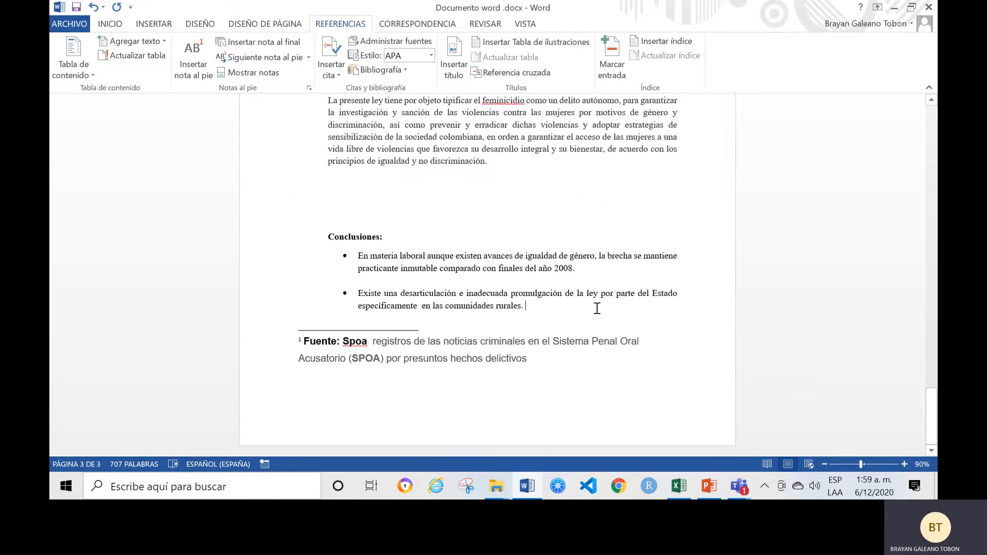
# Add a new paragraph after the conclusions and insert the built-in "Bibliografía" bibliography there.
pyautogui.press('Return')
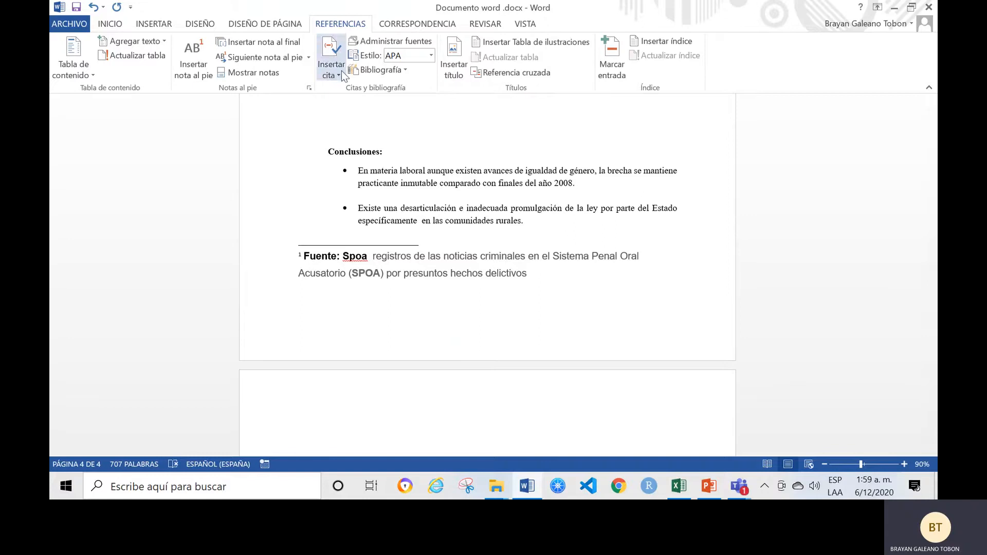
pyautogui.click(380, 70)
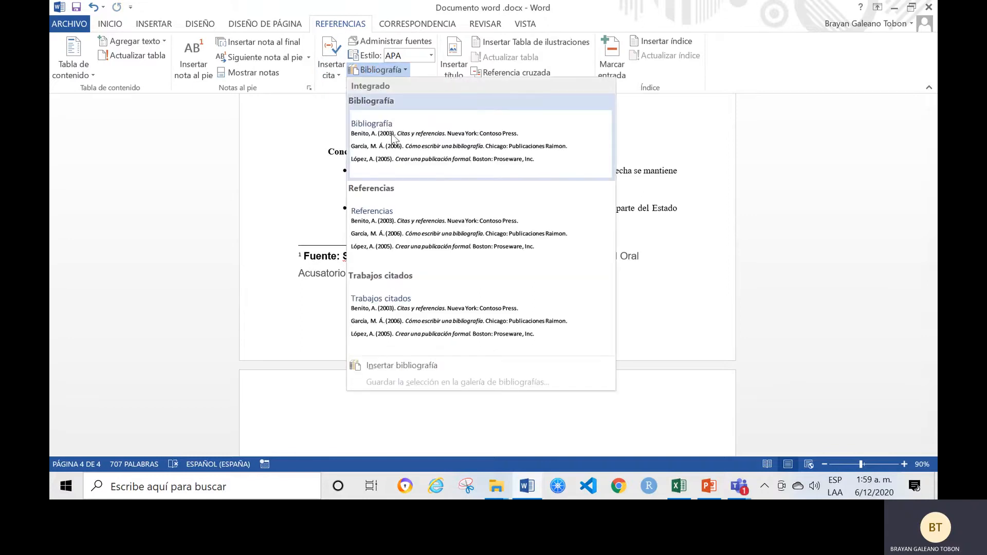
pyautogui.click(612, 347)
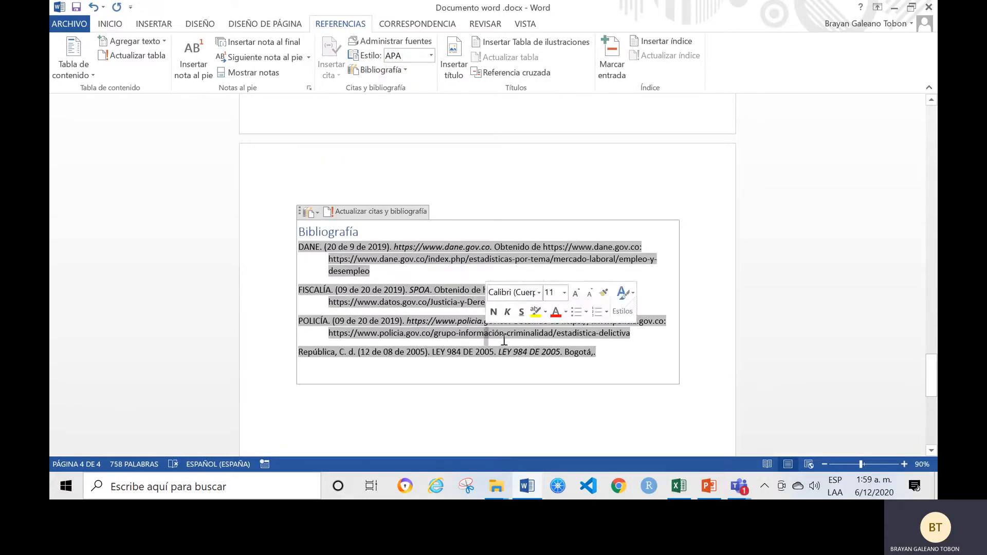
# Review the document from the bibliography through the conclusions and charts back to the title, and enlarge the view to 201%.
pyautogui.scroll(8, 447, 216)
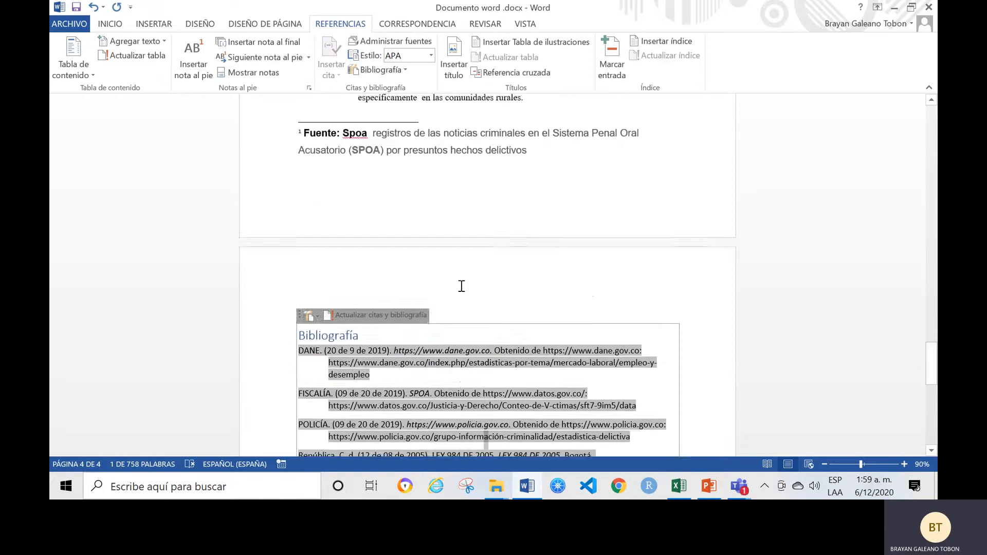
pyautogui.scroll(3, 497, 326)
pyautogui.scroll(-10, 420, 102)
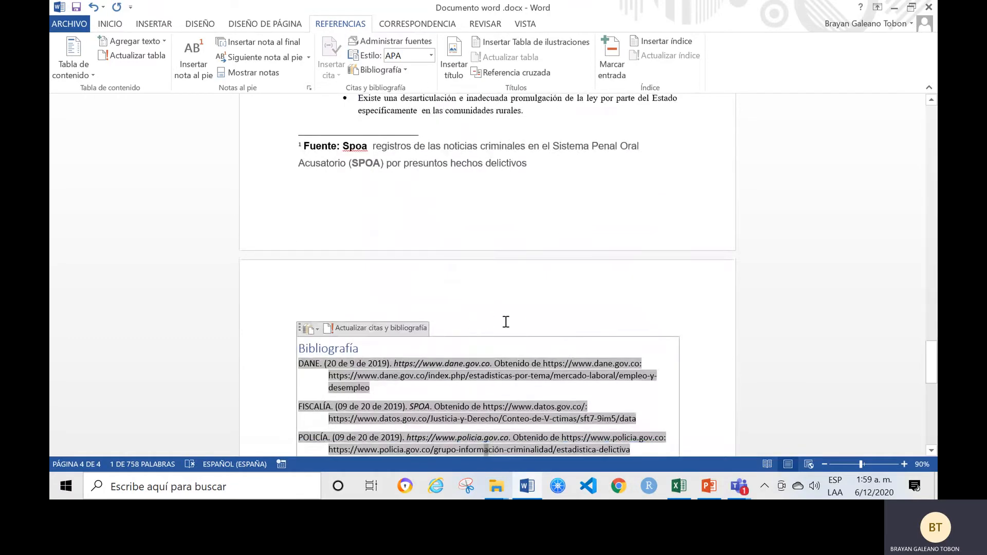
pyautogui.scroll(6, 471, 241)
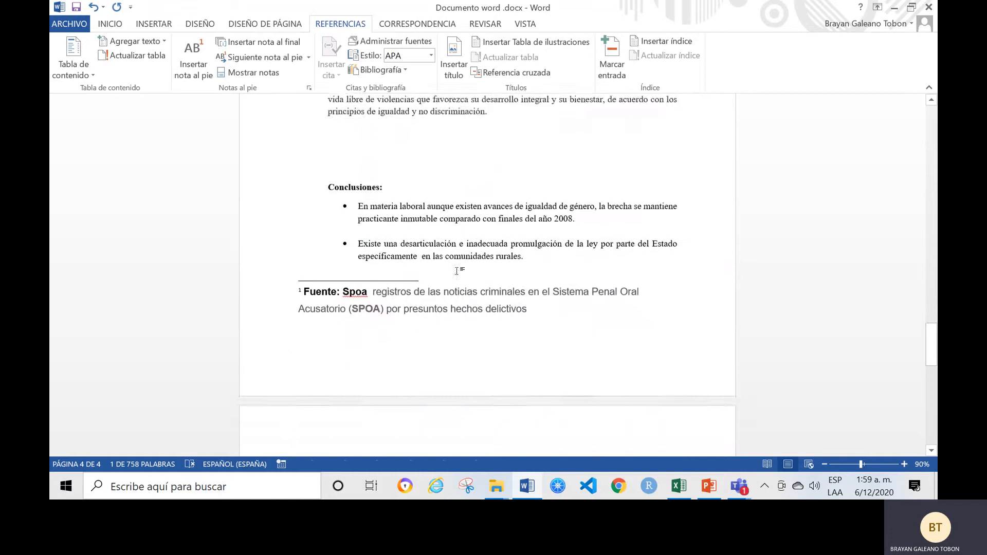
pyautogui.scroll(8, 505, 248)
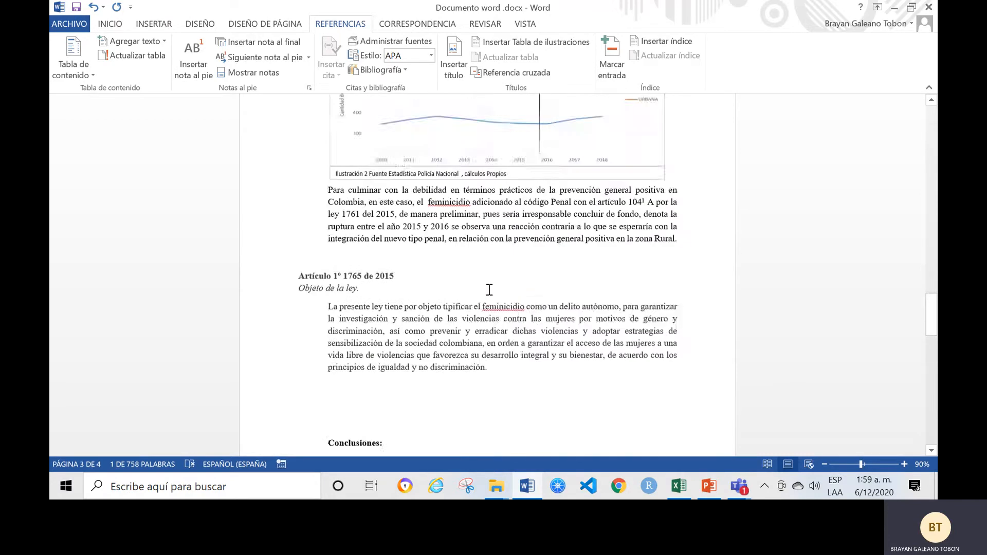
pyautogui.scroll(7, 510, 285)
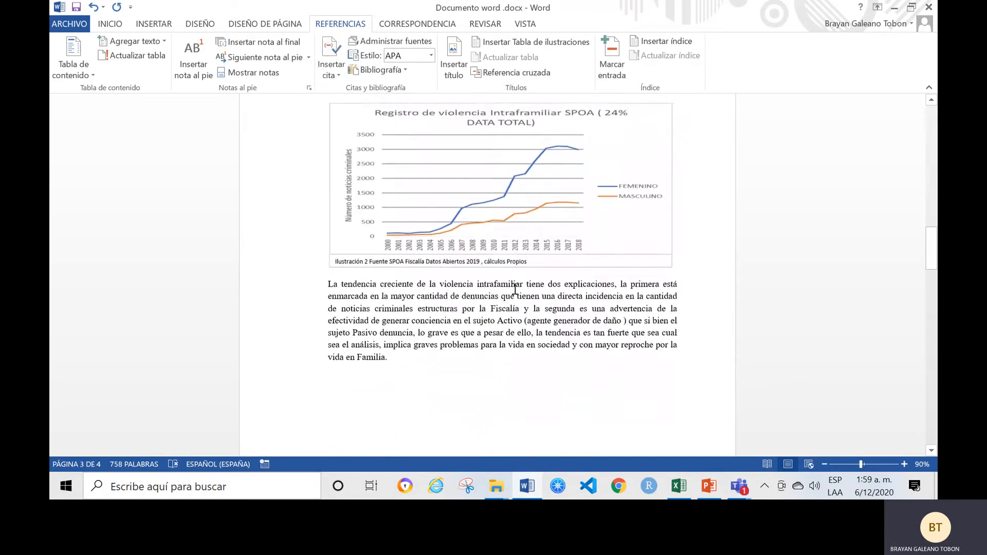
pyautogui.click(738, 496)
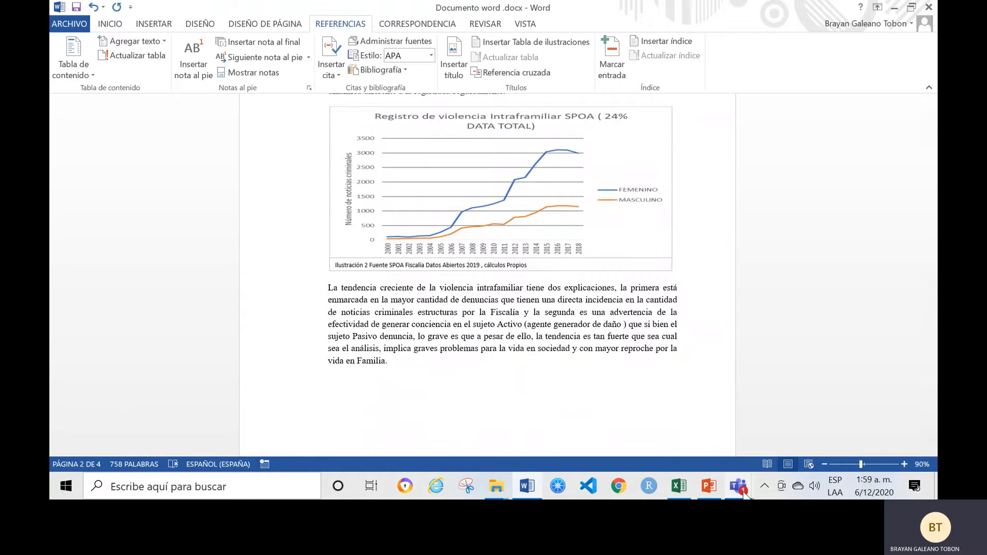
pyautogui.click(626, 223)
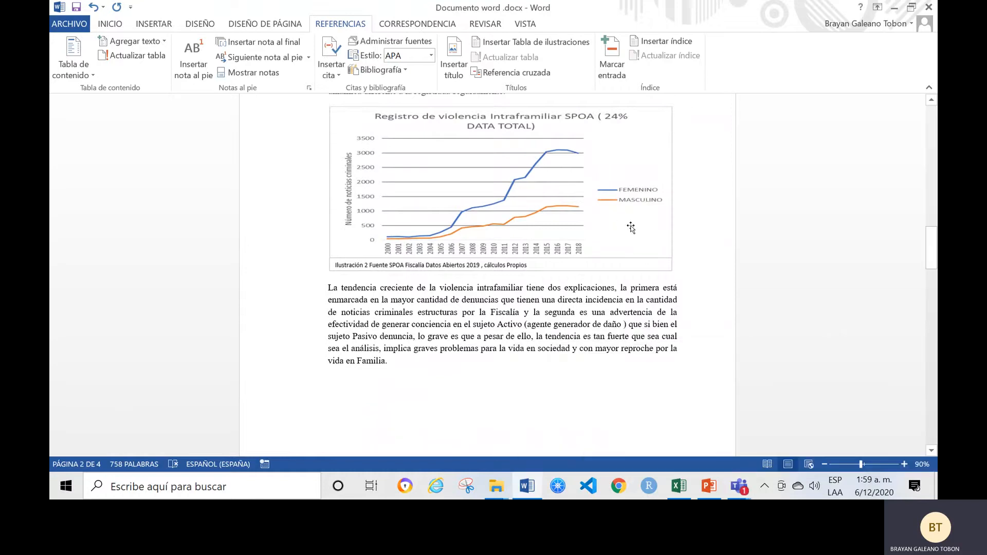
pyautogui.scroll(-10, 530, 319)
pyautogui.scroll(15, 520, 328)
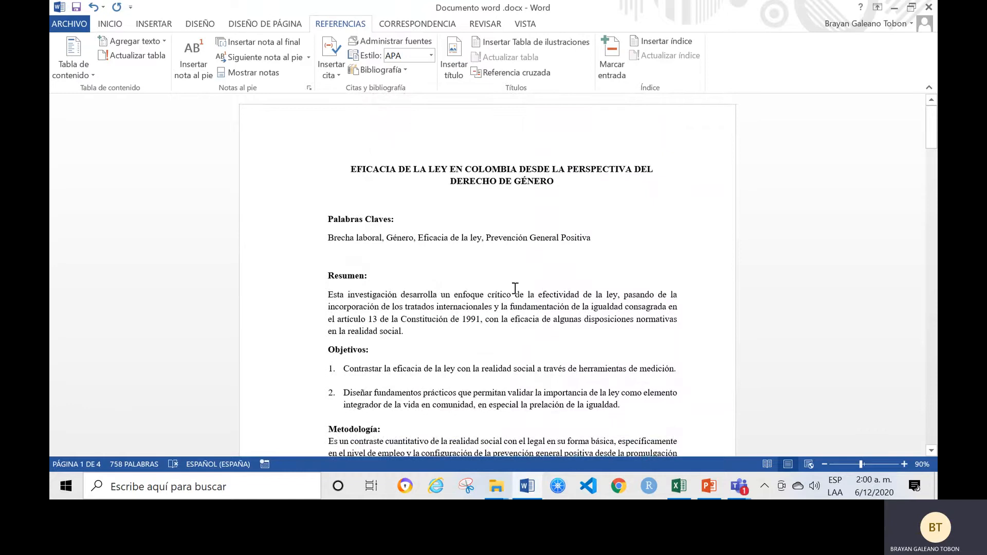
pyautogui.scroll(-5, 515, 288)
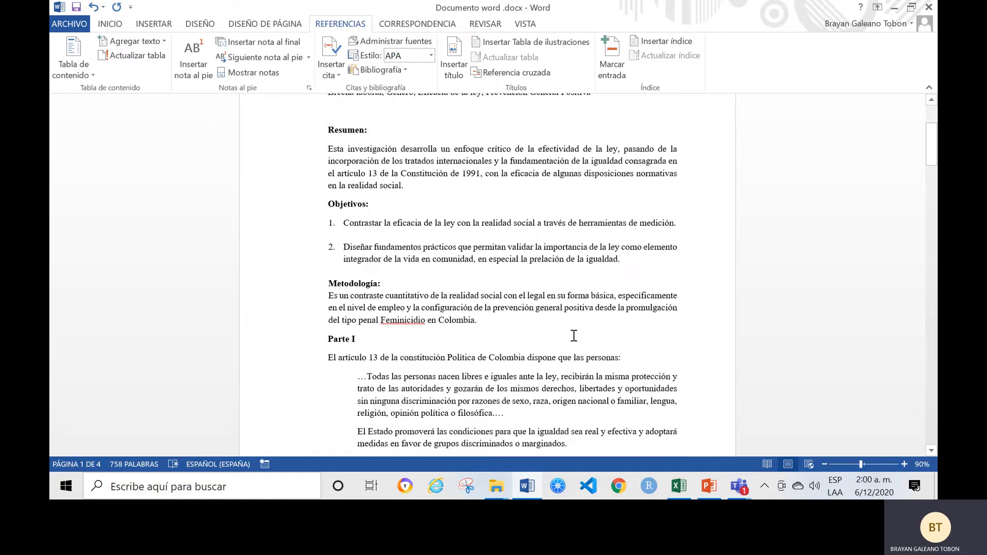
pyautogui.scroll(5, 645, 348)
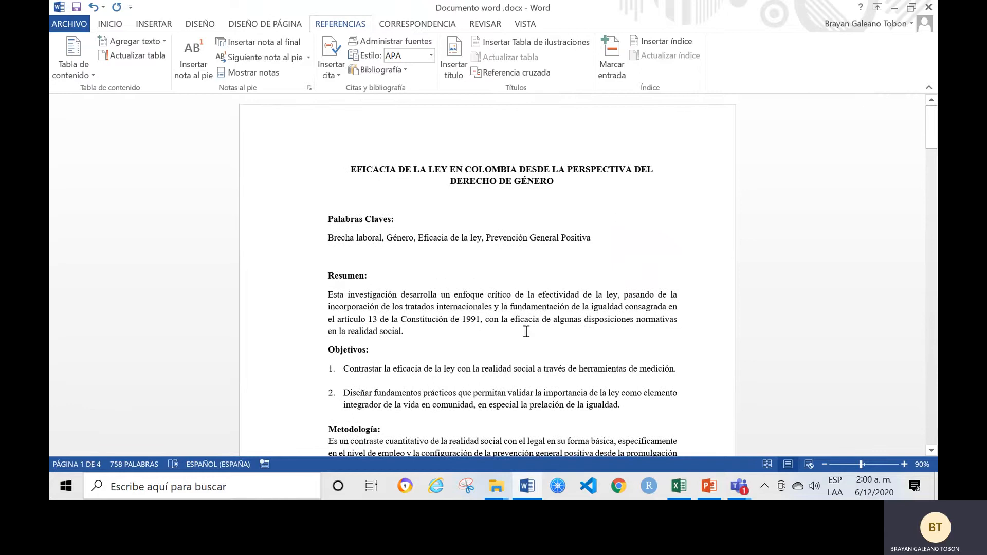
pyautogui.click(874, 464)
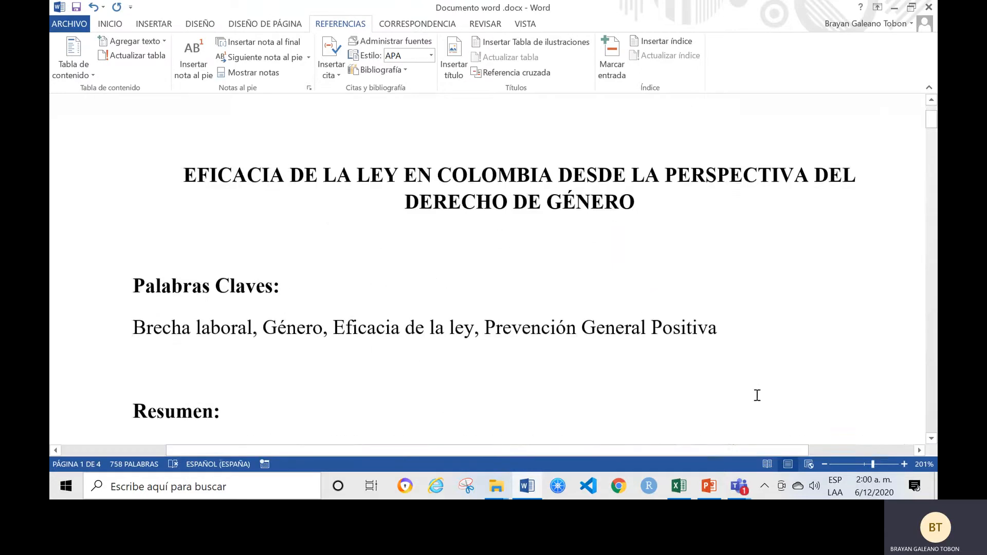
# Turn on change tracking and delete the final "O" of "GÉNERO" in the document title.
pyautogui.scroll(-1, 766, 381)
pyautogui.scroll(-6, 777, 366)
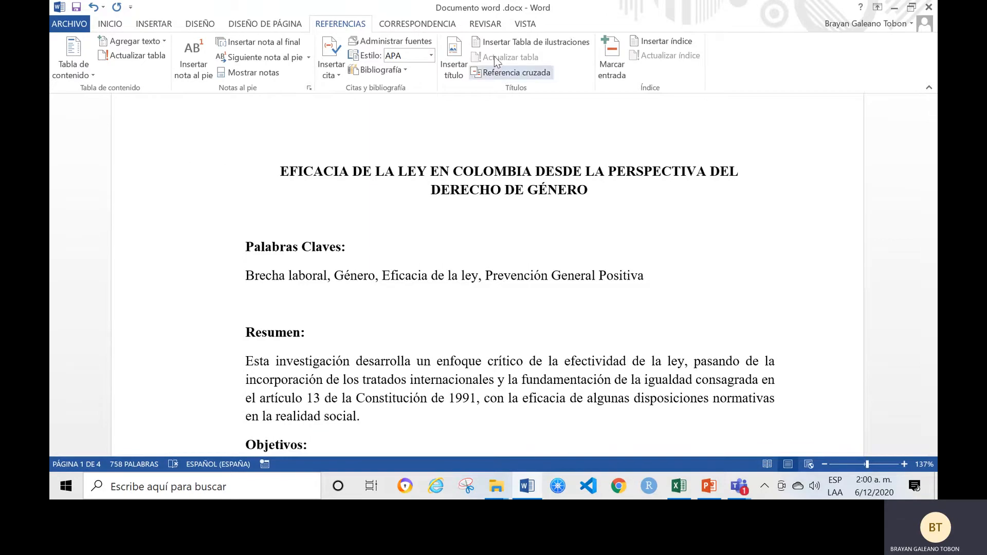
pyautogui.click(432, 25)
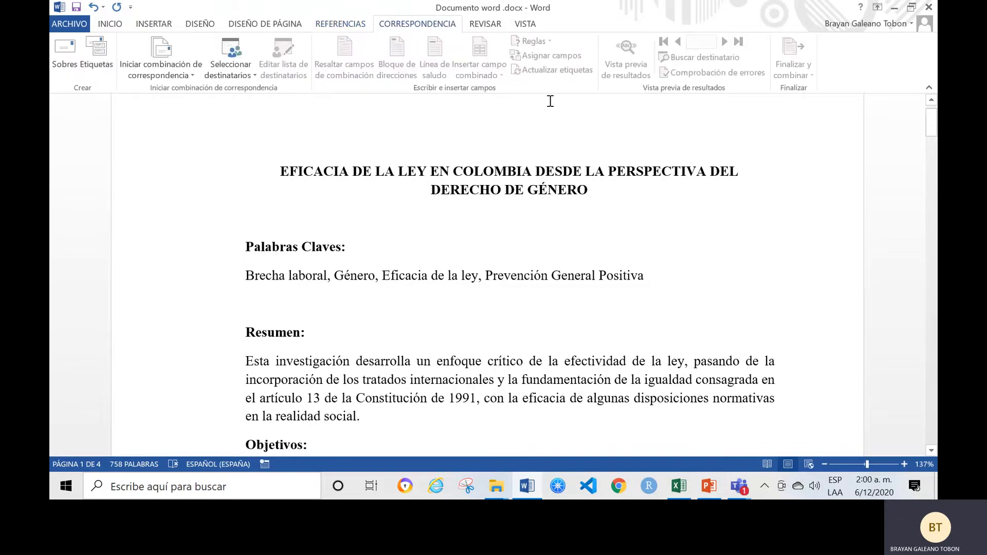
pyautogui.click(488, 24)
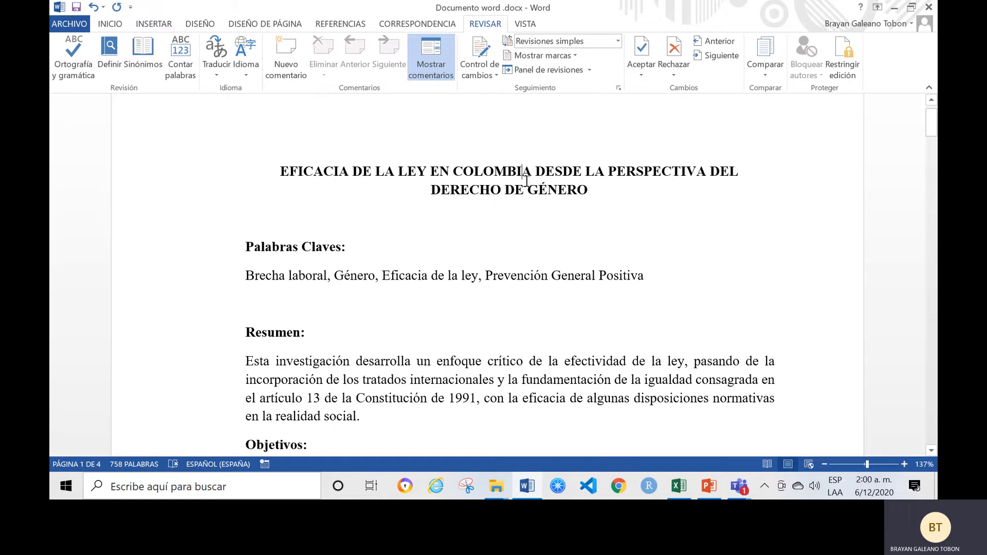
pyautogui.click(479, 75)
pyautogui.click(488, 92)
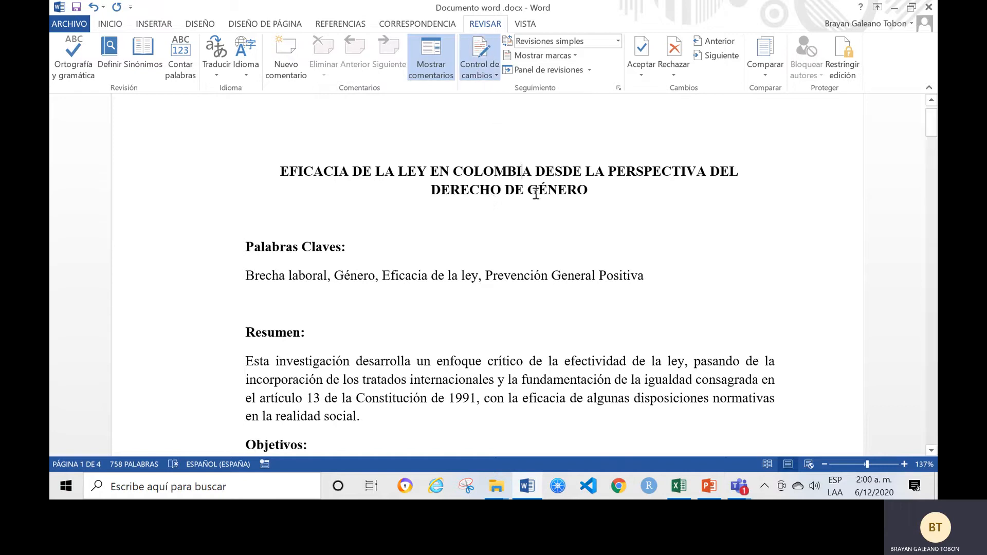
pyautogui.press('BackSpace')
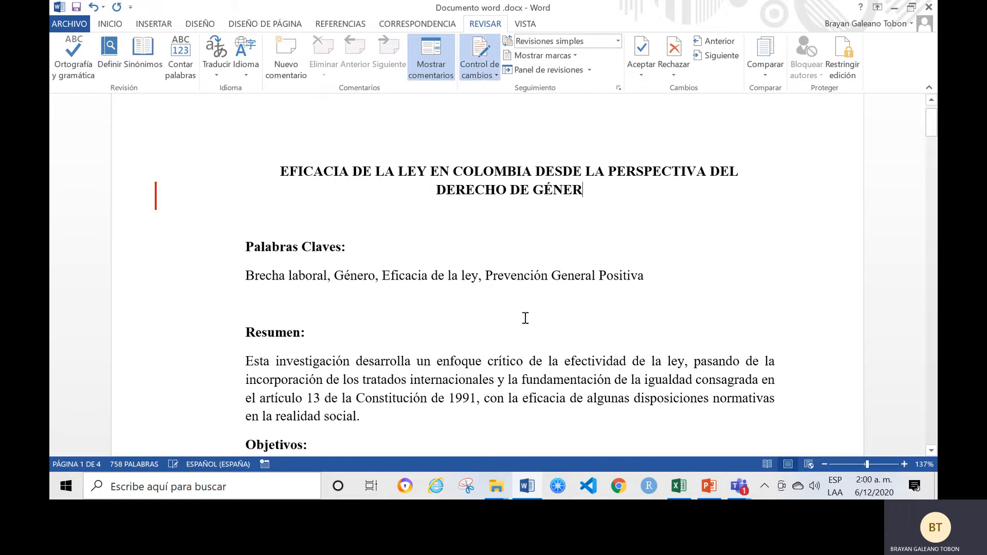
# Retype the final "O" of "GÉNERO" in the title as a tracked change, and turn change tracking off.
pyautogui.doubleClick(156, 196)
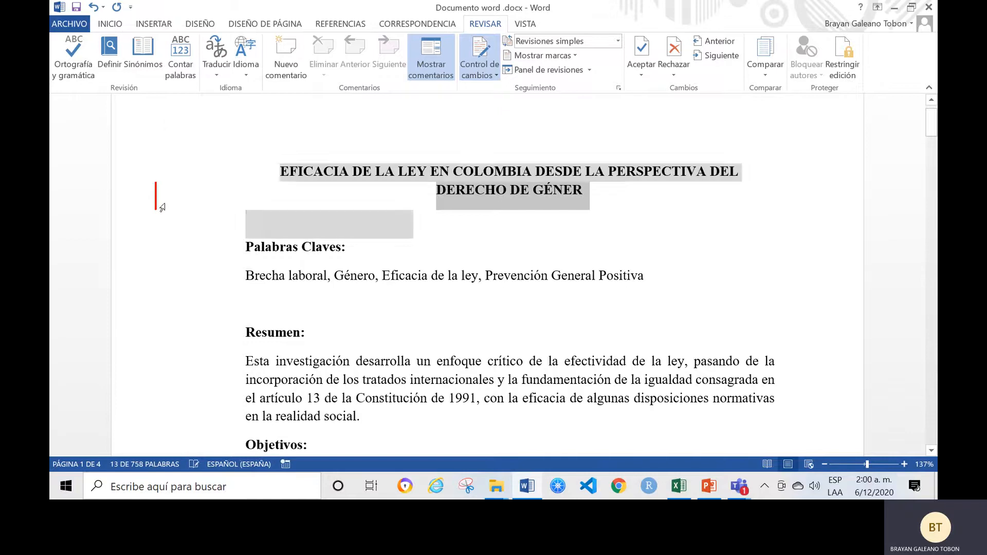
pyautogui.click(155, 206)
pyautogui.click(157, 202)
pyautogui.click(157, 202)
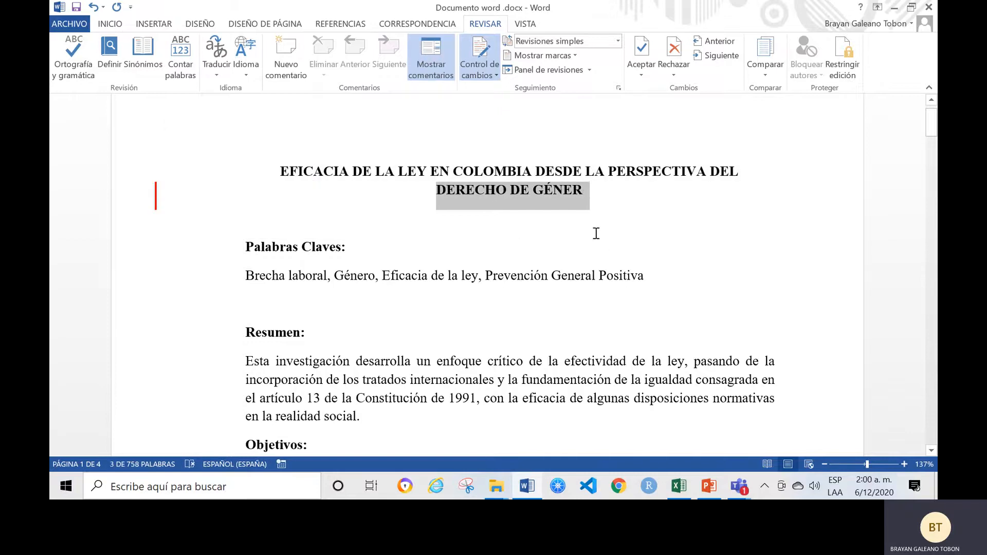
pyautogui.click(587, 193)
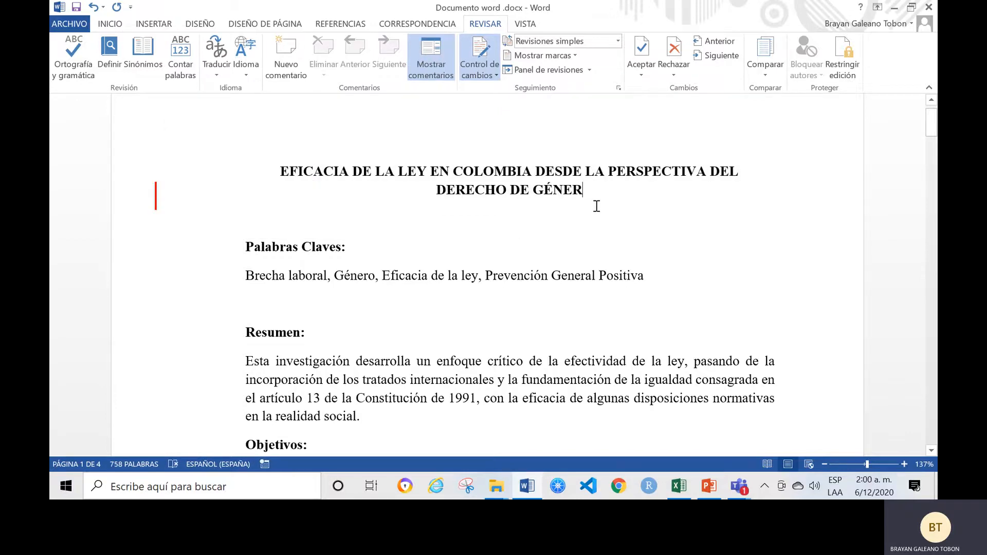
pyautogui.write('o')
pyautogui.press('BackSpace')
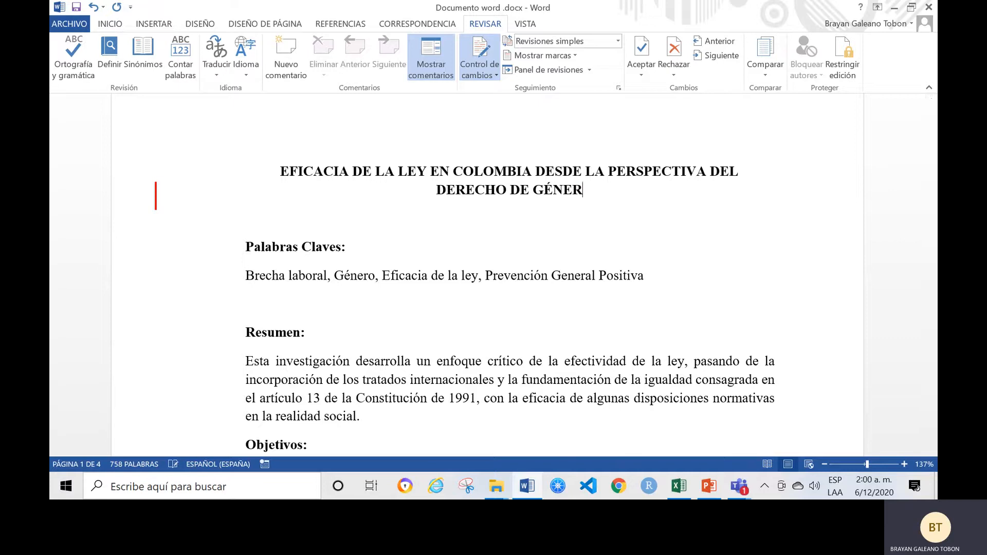
pyautogui.write('O')
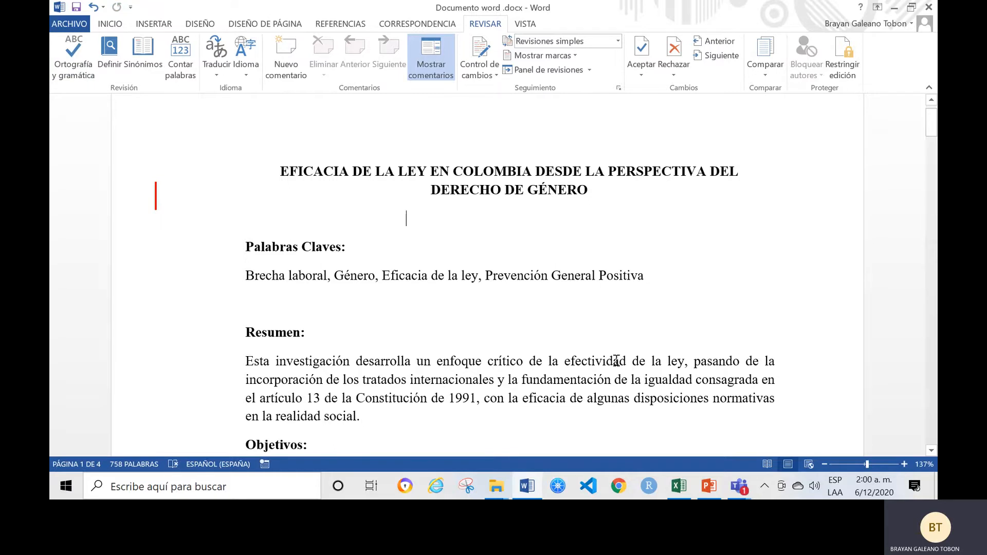
pyautogui.click(536, 242)
pyautogui.scroll(-2, 334, 240)
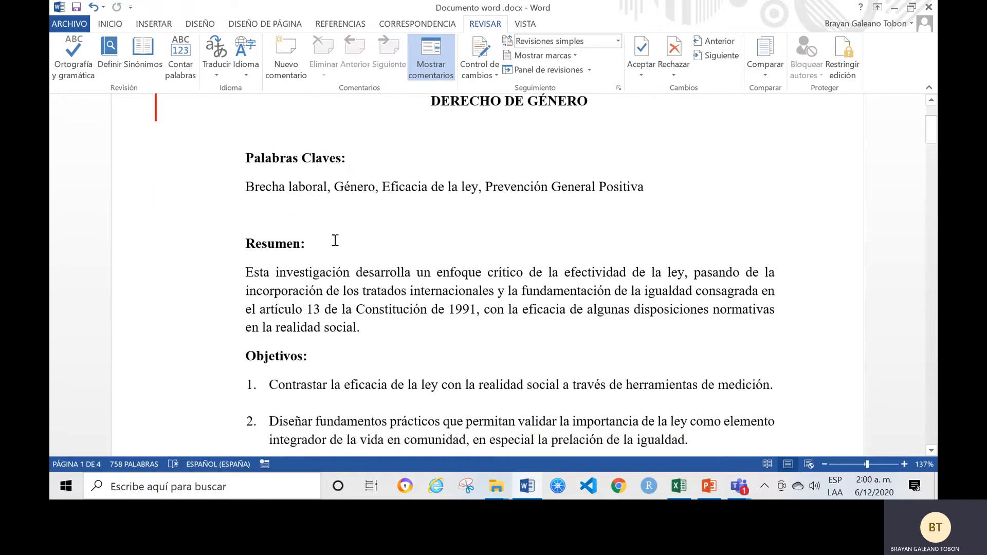
pyautogui.scroll(2, 517, 272)
# Save a PDF copy of the document as "Documento.pdf" in the Competencias Basicas Digitales folder.
pyautogui.click(76, 25)
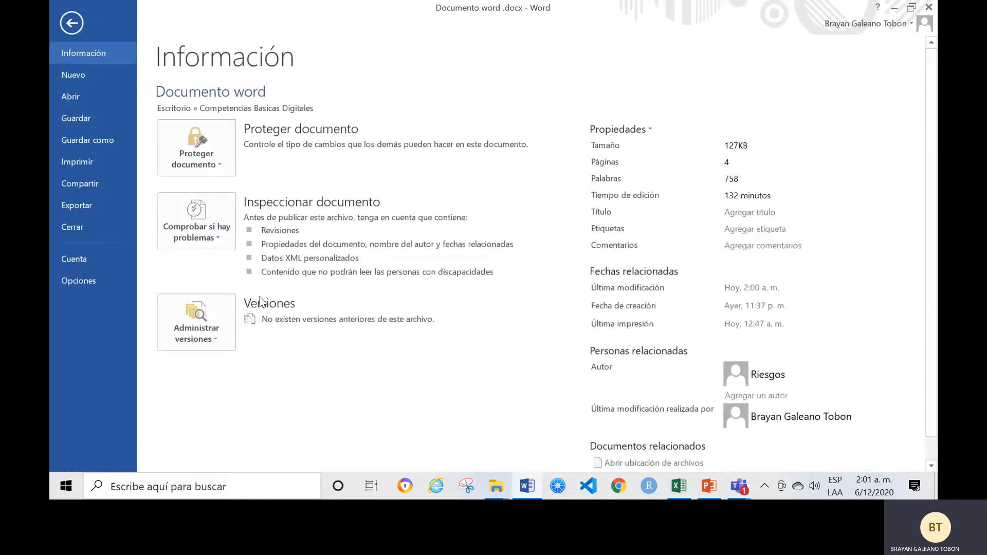
pyautogui.click(109, 139)
pyautogui.click(394, 389)
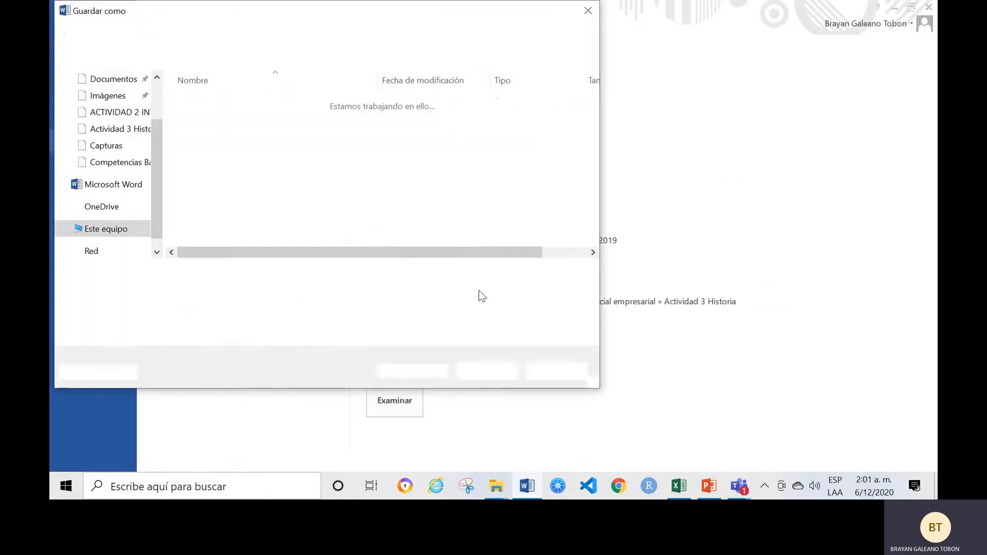
pyautogui.click(255, 292)
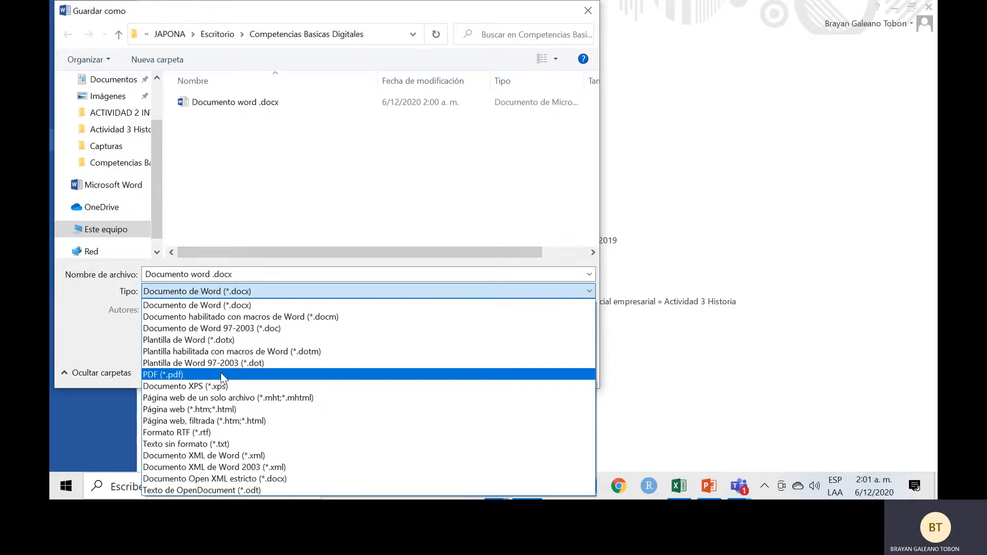
pyautogui.click(222, 376)
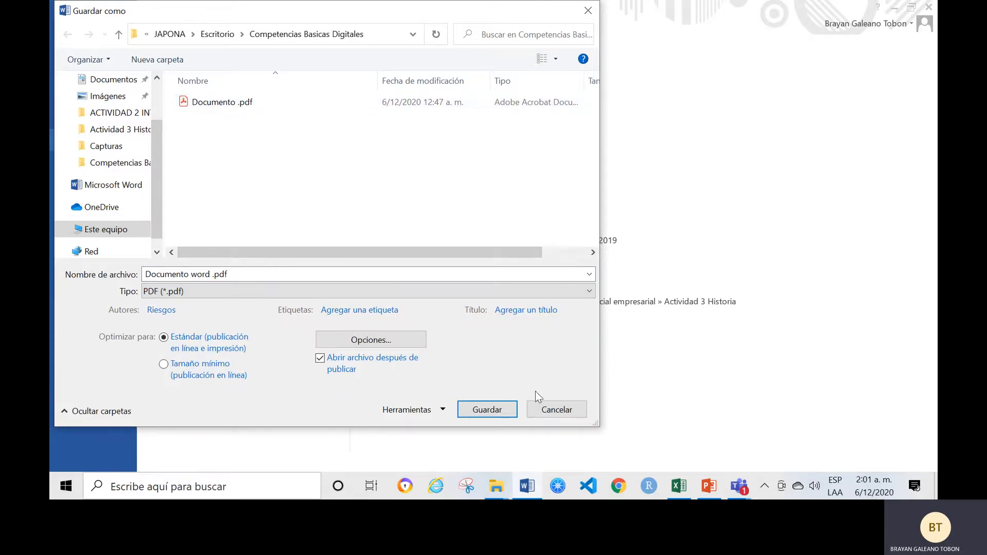
pyautogui.click(194, 274)
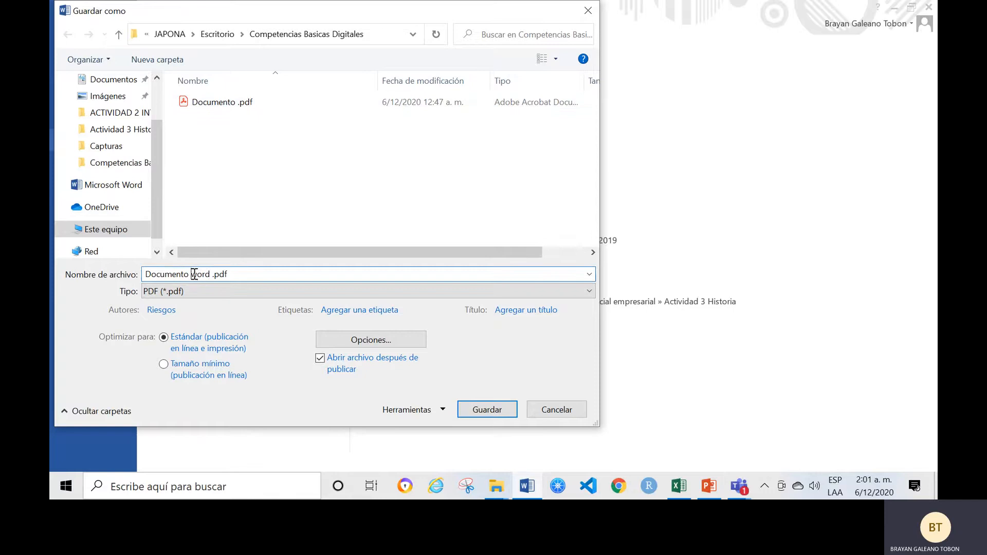
pyautogui.moveTo(210, 274); pyautogui.dragTo(198, 274)
pyautogui.press('BackSpace')
pyautogui.press('BackSpace')
pyautogui.click(489, 411)
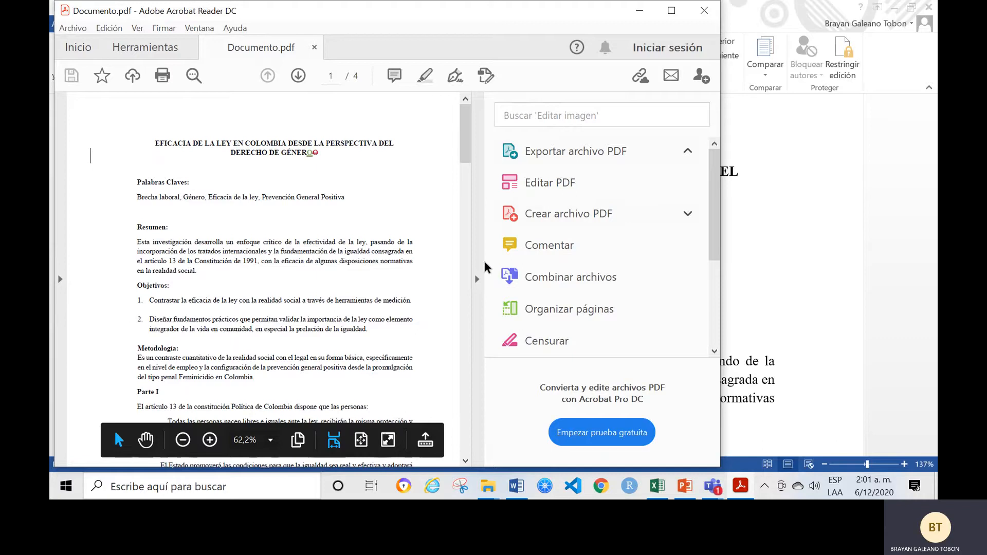
# Collapse the tools pane of the exported PDF and look through its text from the title to the unemployment chart on page 2.
pyautogui.click(477, 280)
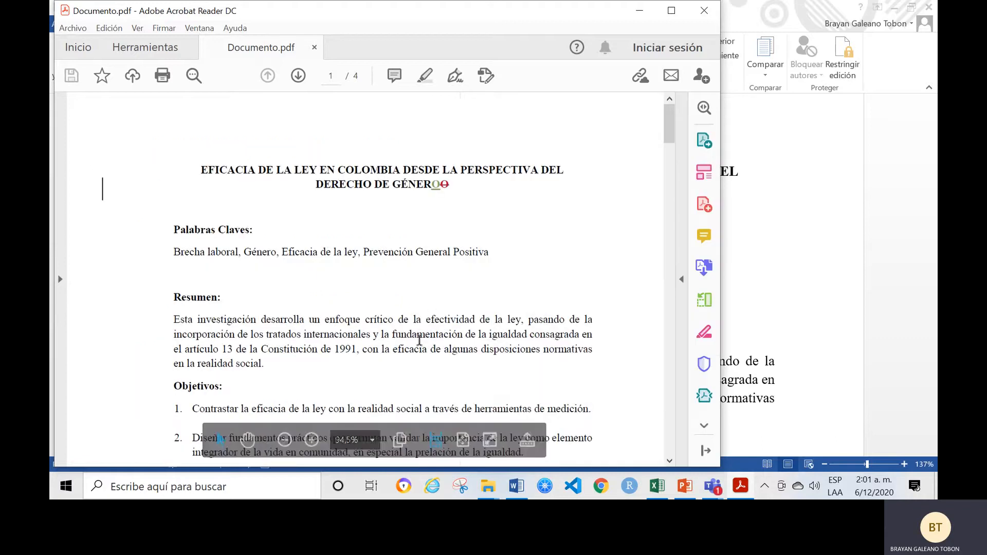
pyautogui.scroll(-10, 408, 280)
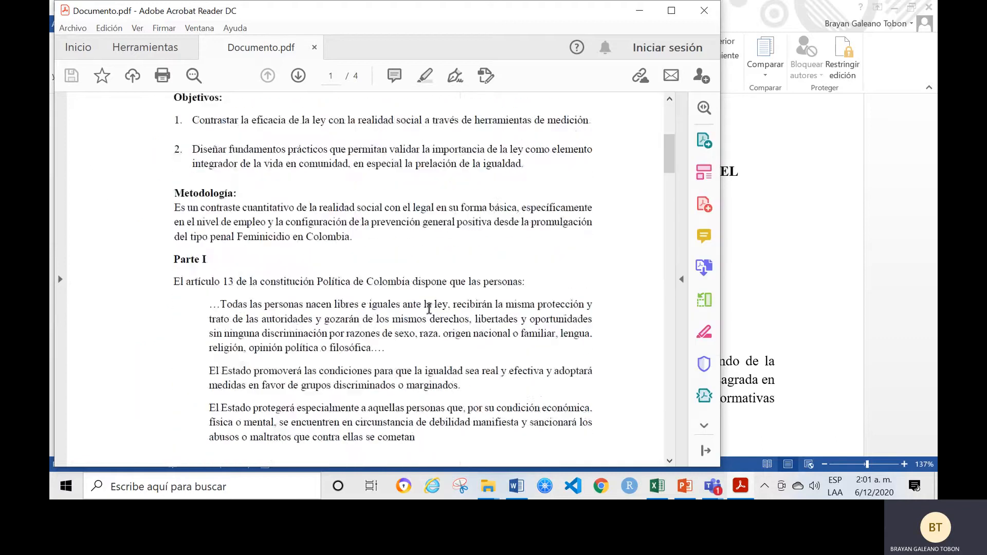
pyautogui.scroll(7, 481, 310)
pyautogui.scroll(3, 481, 309)
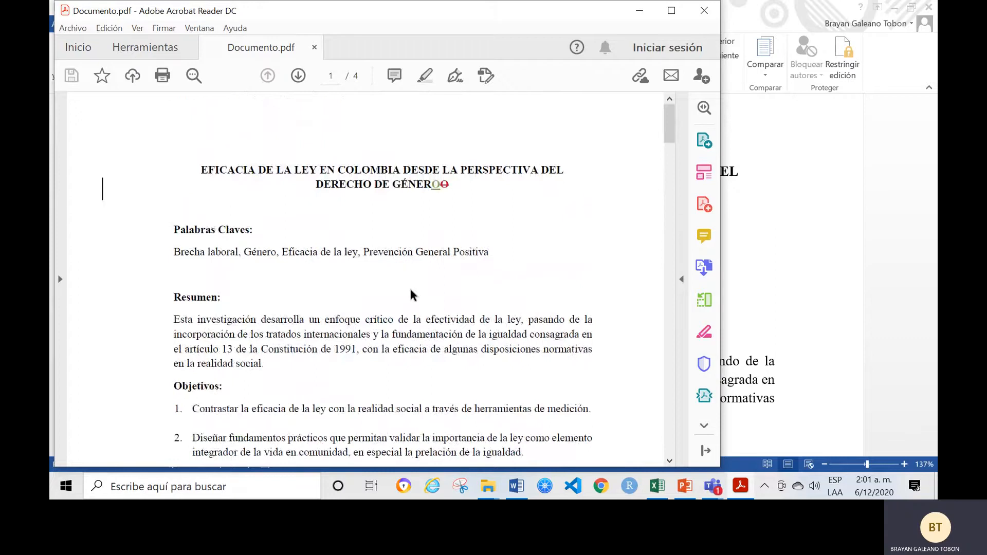
pyautogui.scroll(-15, 411, 295)
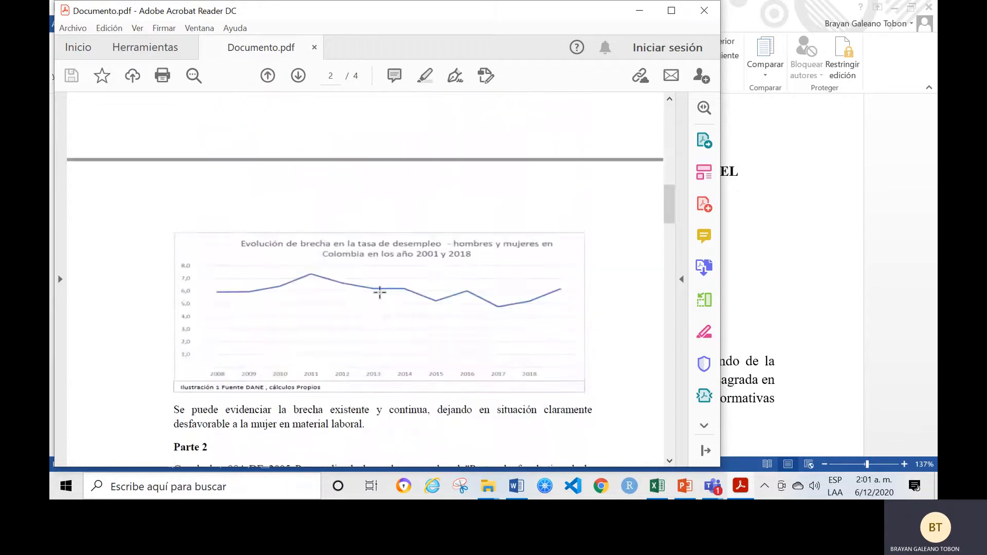
pyautogui.click(379, 292)
pyautogui.click(515, 215)
pyautogui.scroll(-2, 509, 289)
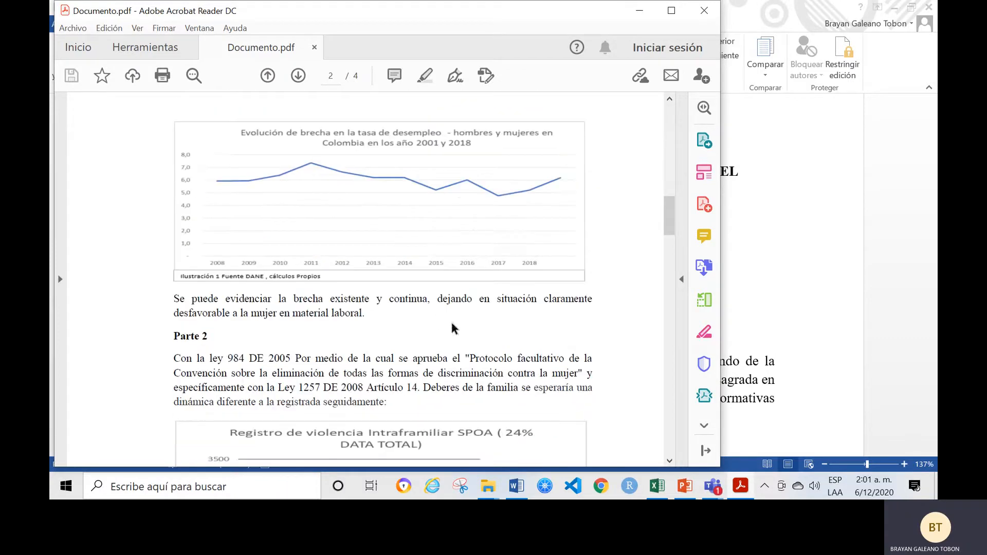
# Try to remove the word "laboral" below the unemployment chart in the PDF, and close the file without saving.
pyautogui.moveTo(370, 314); pyautogui.dragTo(263, 301)
pyautogui.click(329, 316)
pyautogui.doubleClick(360, 311)
pyautogui.click(401, 292)
pyautogui.click(704, 10)
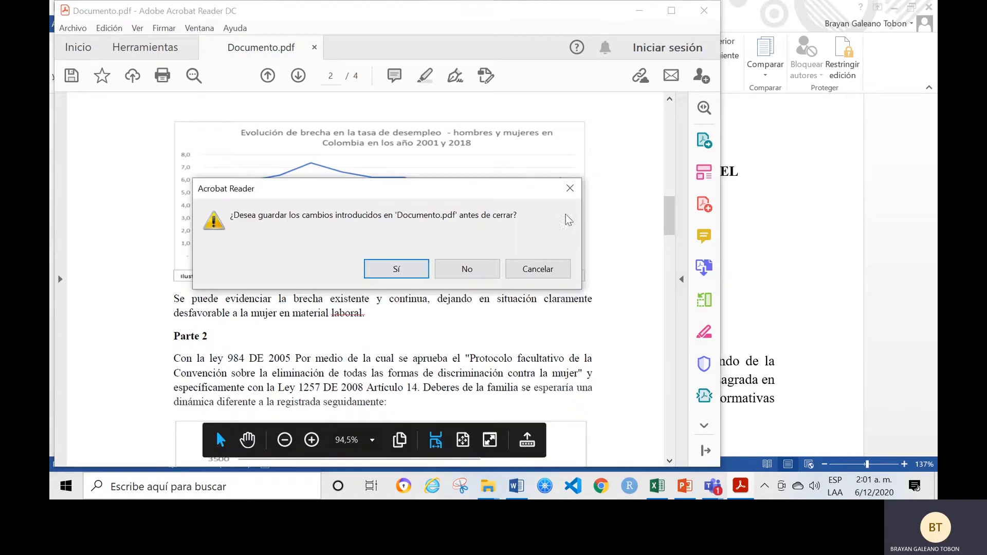
pyautogui.click(465, 268)
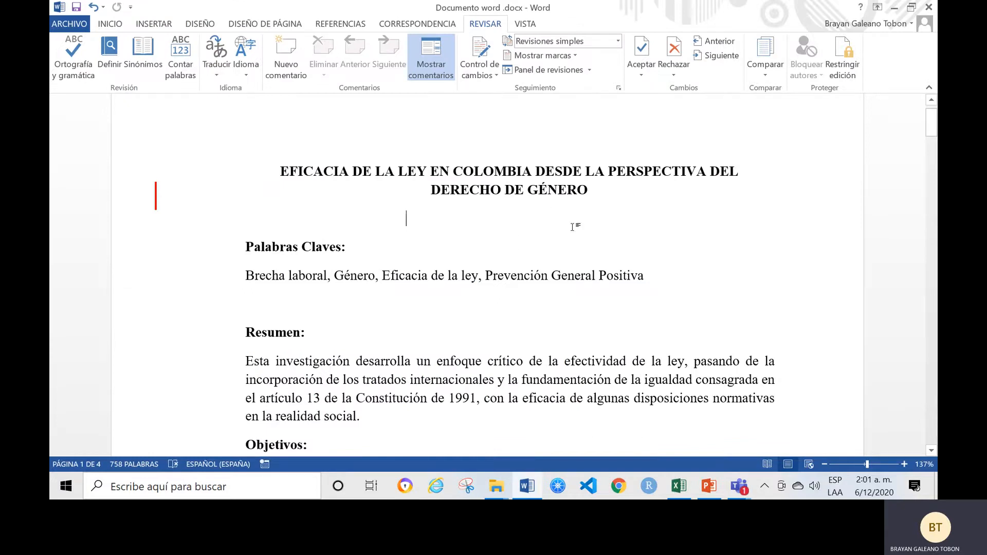
# Switch to the Excel workbook, open the Datos sheet and look at its Barrio and Departamento columns.
pyautogui.scroll(-4, 469, 313)
pyautogui.scroll(2, 628, 359)
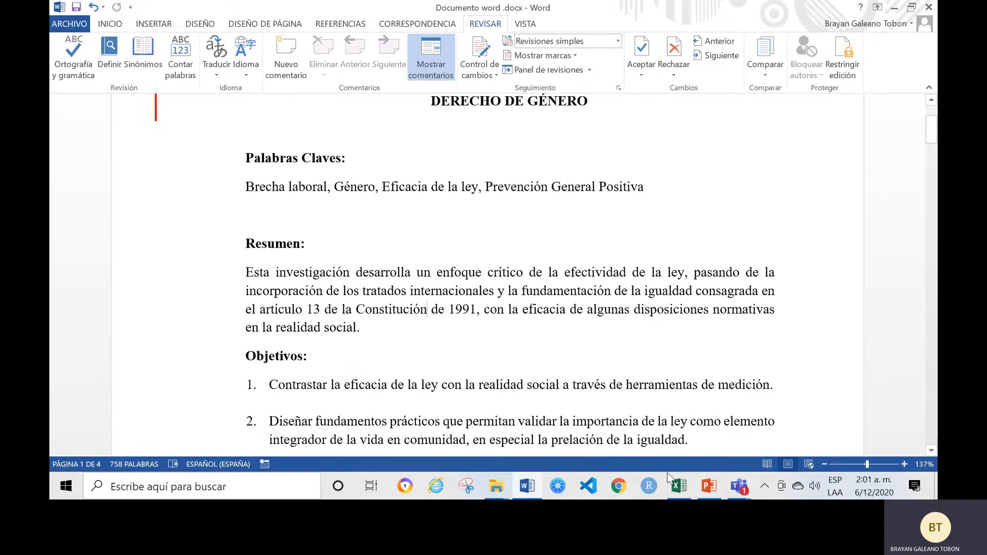
pyautogui.click(679, 486)
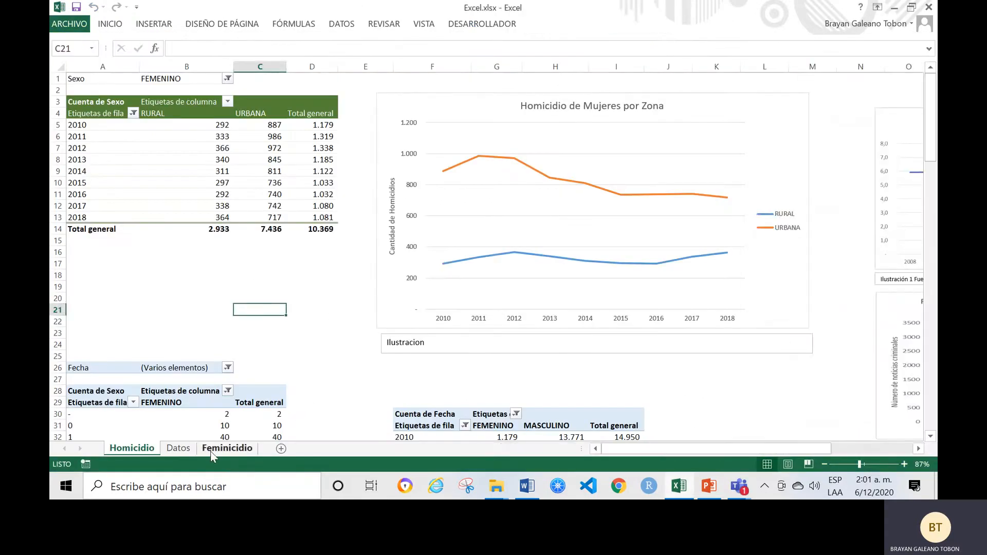
pyautogui.click(178, 449)
pyautogui.click(371, 67)
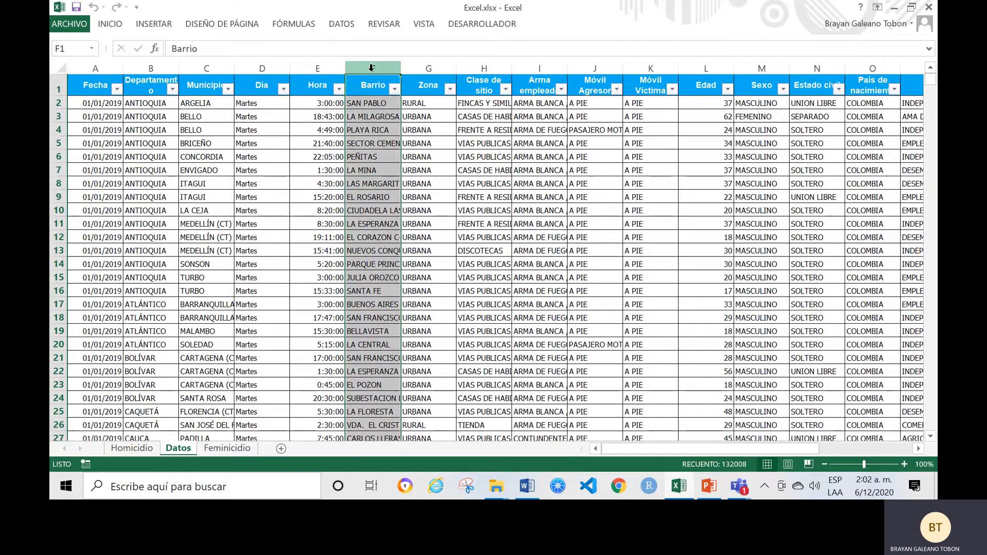
pyautogui.click(154, 67)
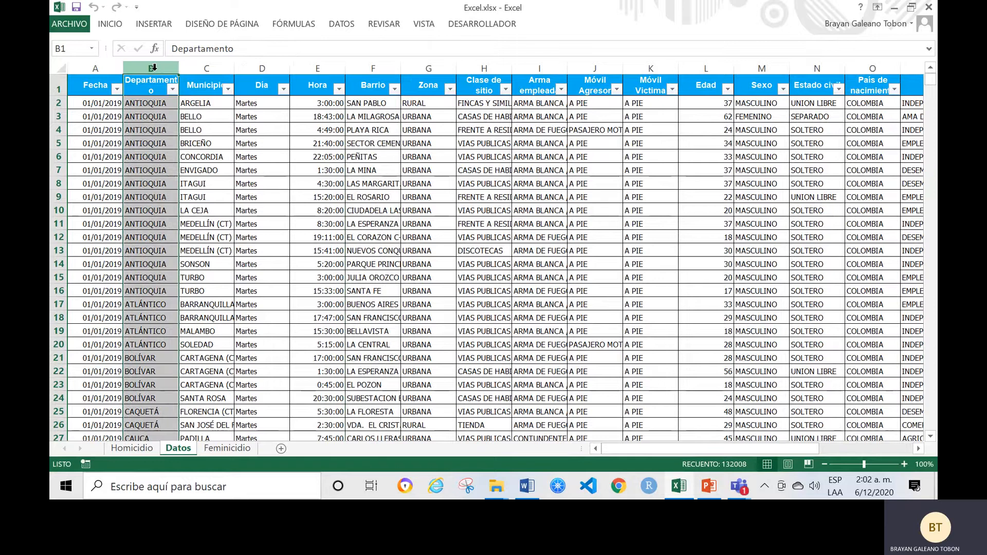
# Inspect the Datos header row, jump to the last record in the Fecha column and return to cell A1.
pyautogui.click(96, 105)
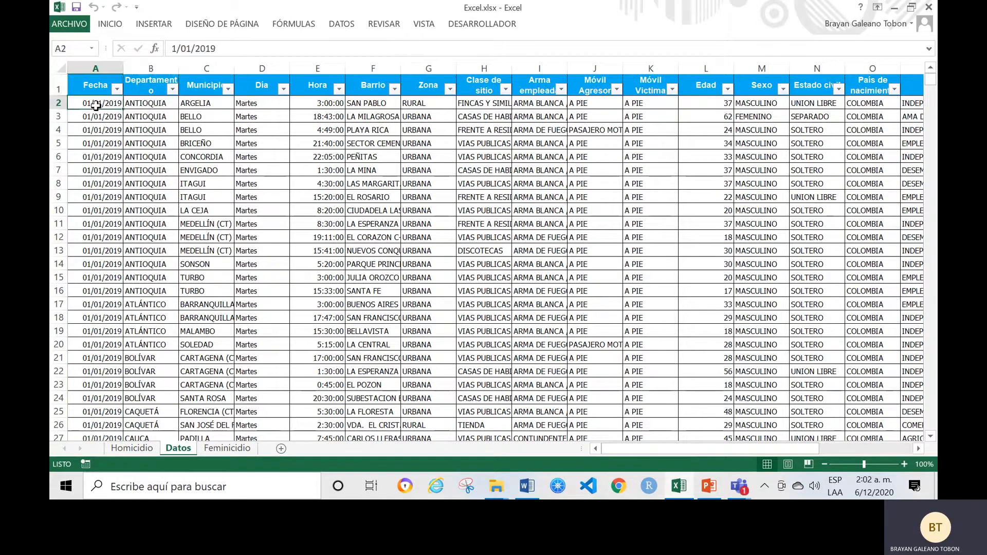
pyautogui.click(74, 93)
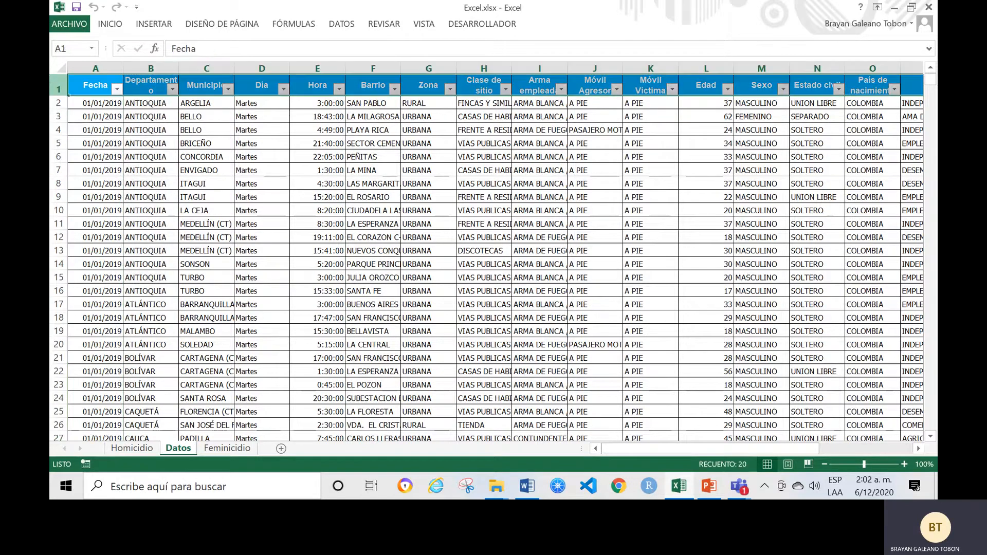
pyautogui.click(97, 105)
pyautogui.press('End')
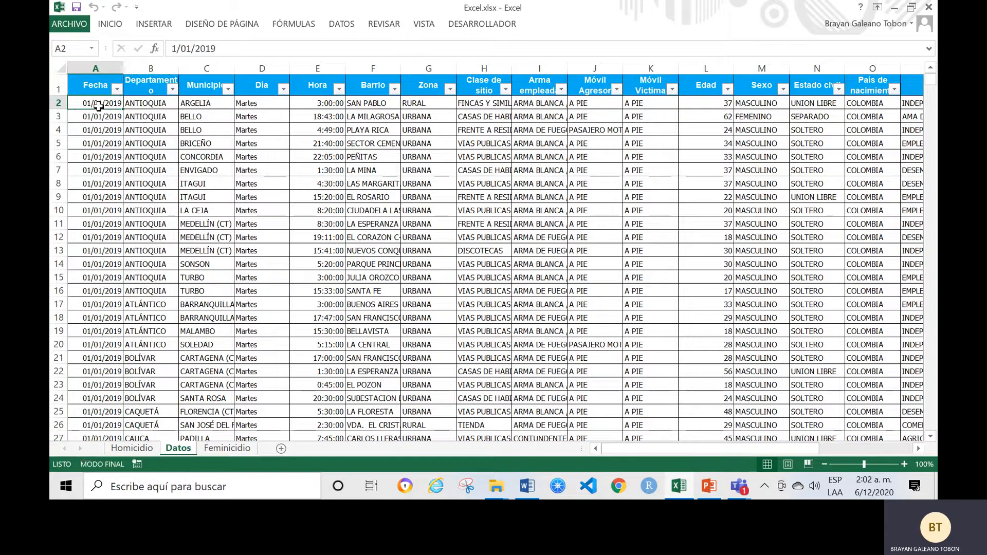
pyautogui.press('Down')
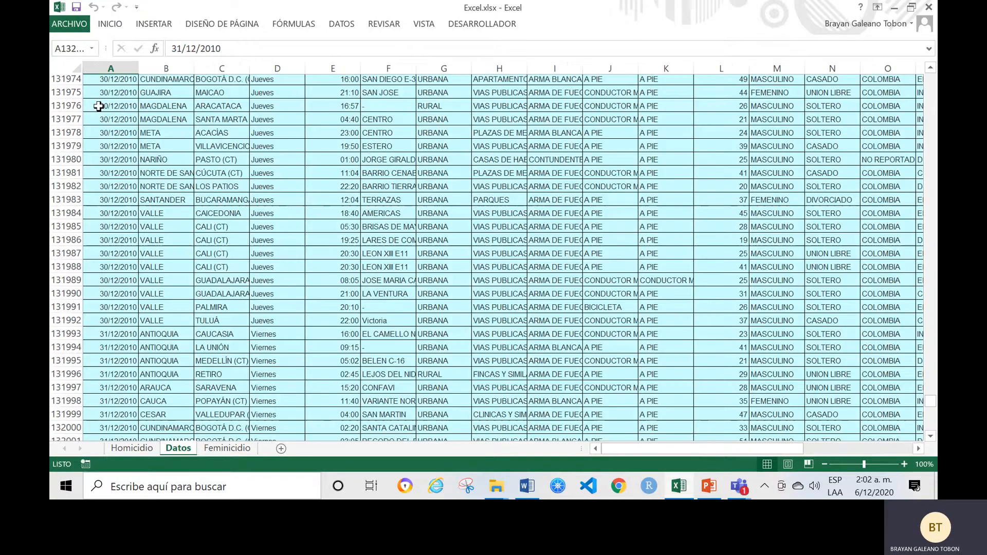
pyautogui.hotkey('ctrl', 'Home')
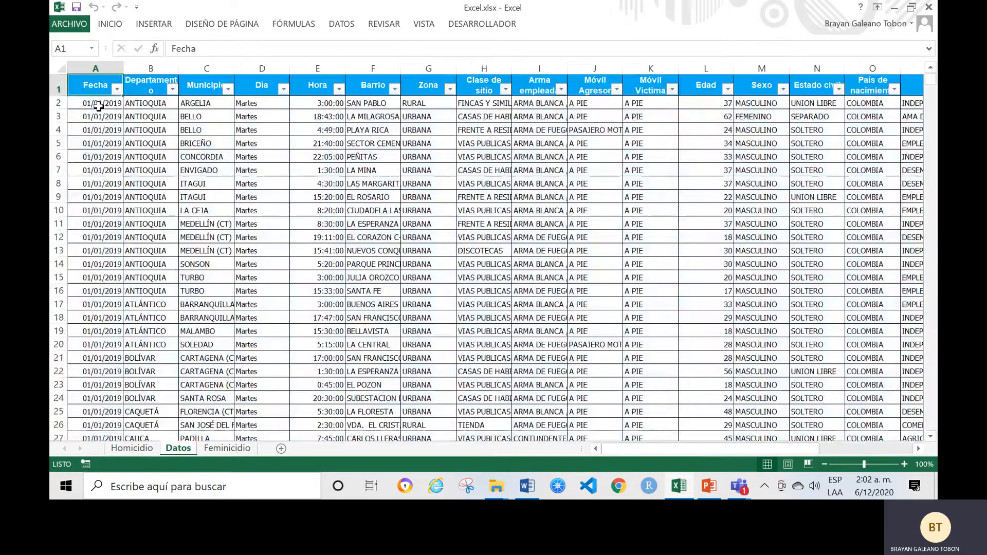
# Highlight the Fecha column, the first record's row, cell C3 and the Fecha header to examine the table's structure.
pyautogui.click(96, 69)
pyautogui.click(59, 103)
pyautogui.click(207, 117)
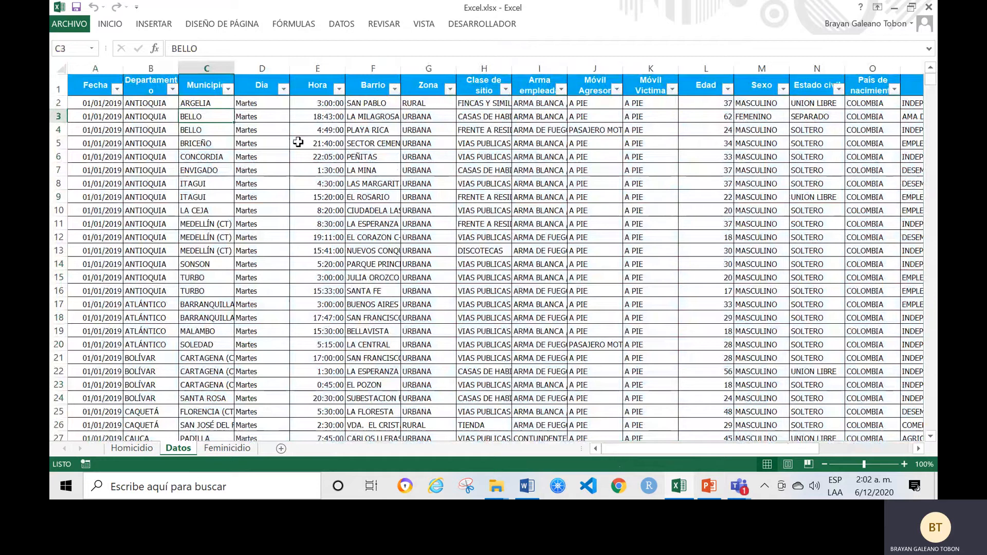
pyautogui.click(105, 88)
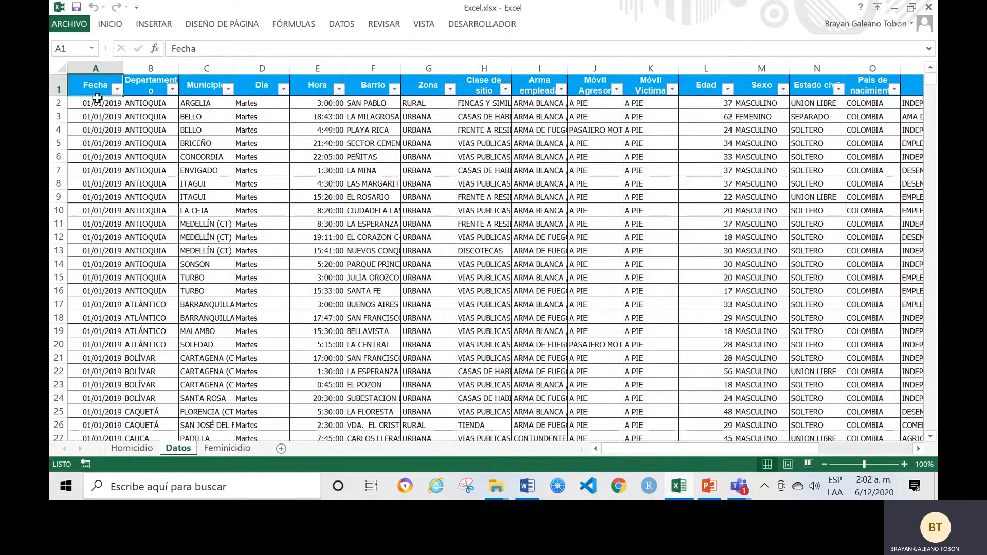
# Jump across the Datos headers to Cantidad and back, extend the selection to the last record, and return to the Municipio header.
pyautogui.press('End')
pyautogui.press('Right')
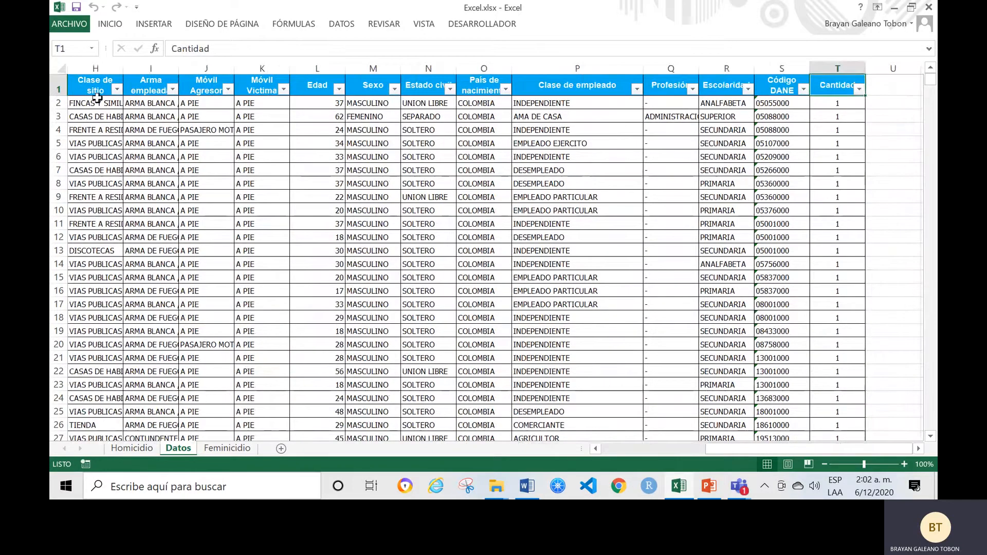
pyautogui.press('End')
pyautogui.press('Left')
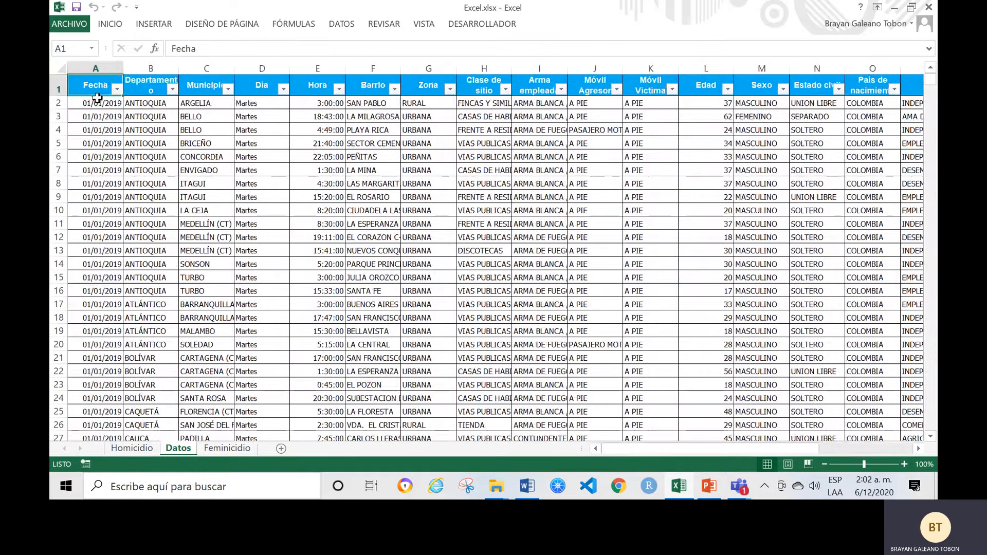
pyautogui.hotkey('ctrl', 'shift', 'End')
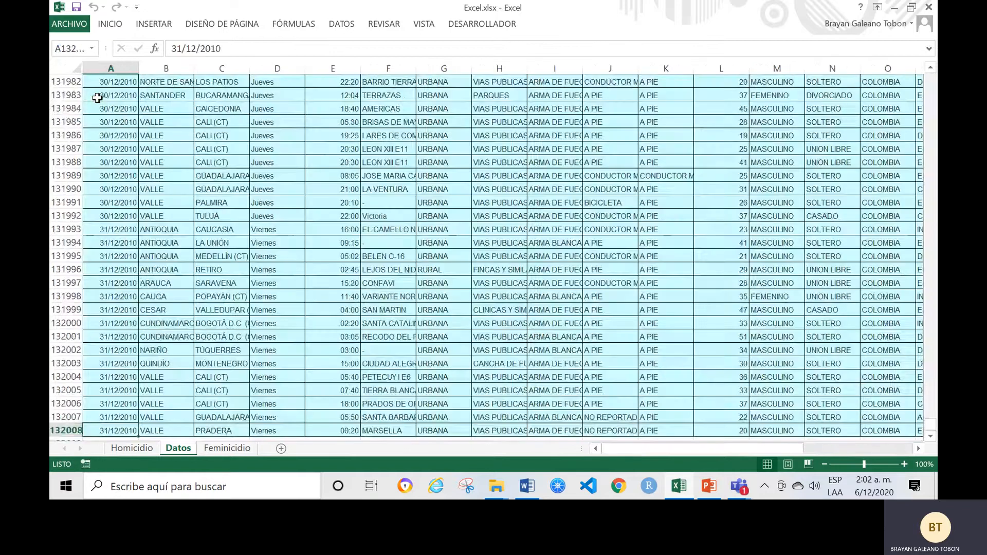
pyautogui.hotkey('ctrl', 'Home')
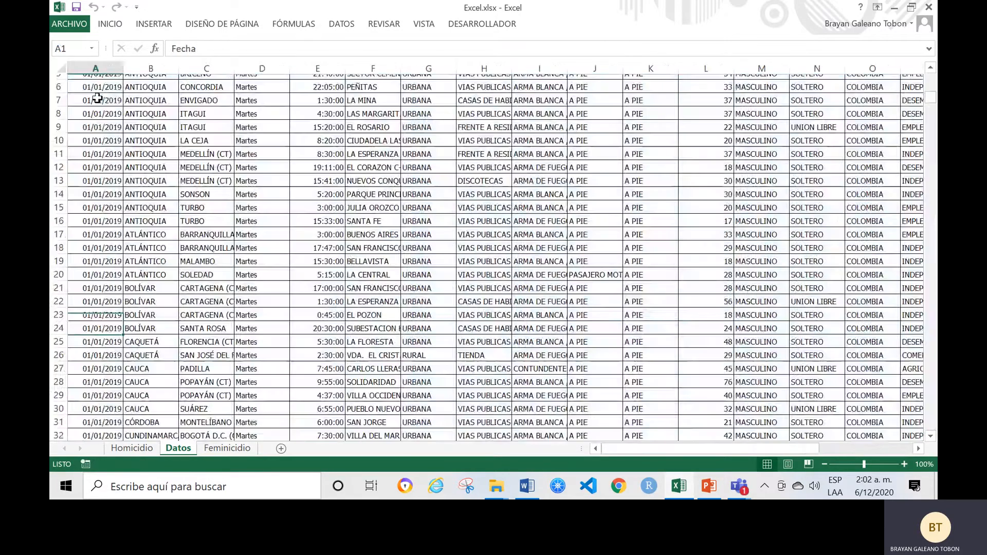
pyautogui.press('Right')
pyautogui.press('Right')
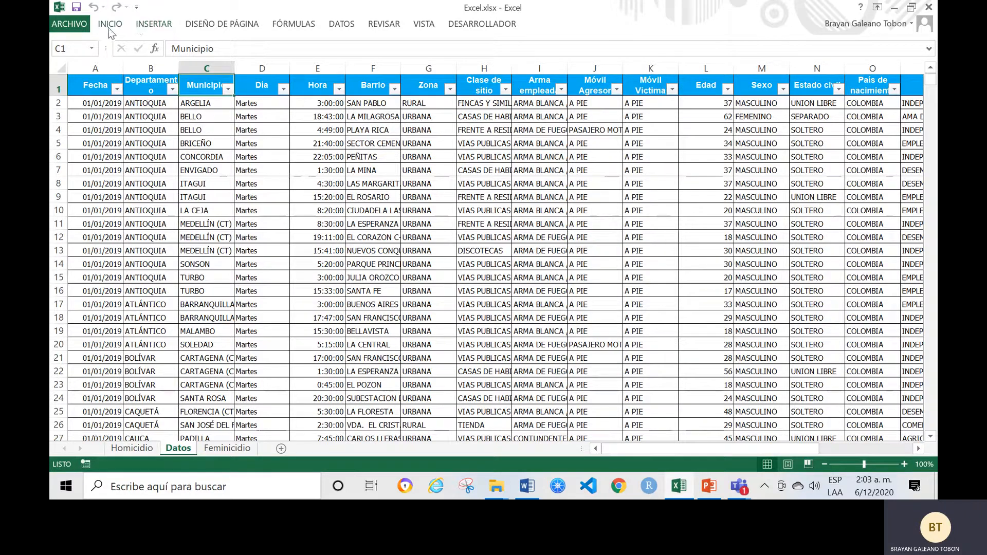
# Look over sample cells in the Datos records, and view the pivot table and chart on the Homicidio sheet.
pyautogui.click(255, 184)
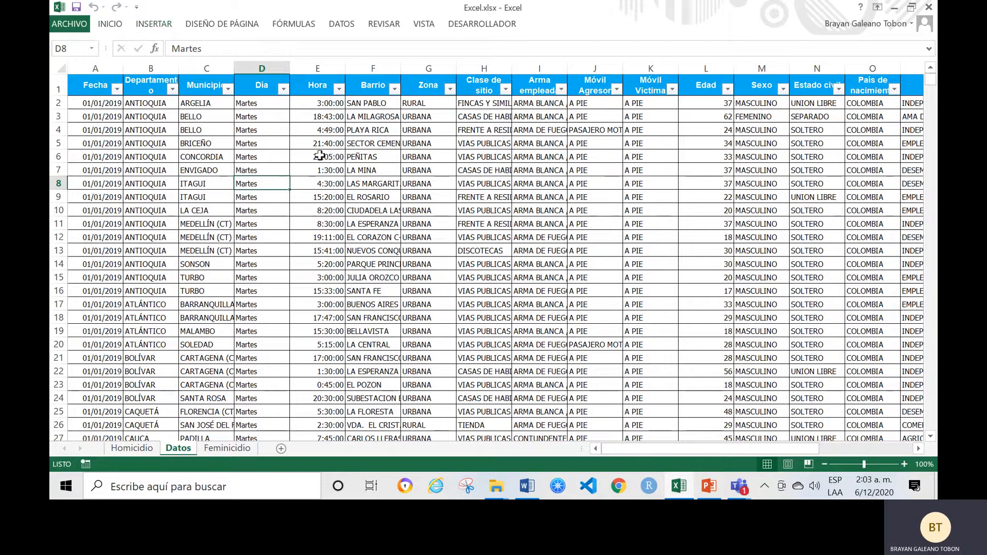
pyautogui.click(108, 79)
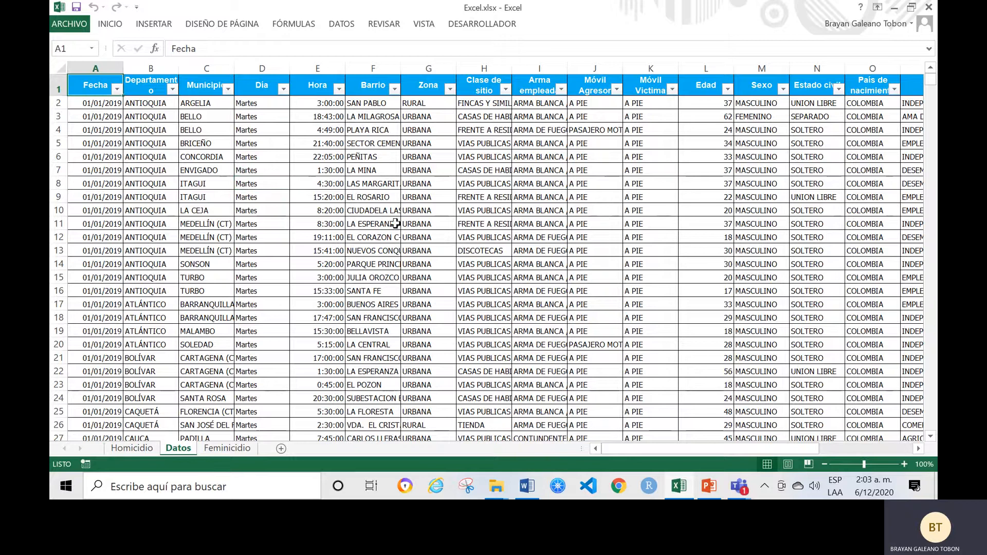
pyautogui.click(481, 211)
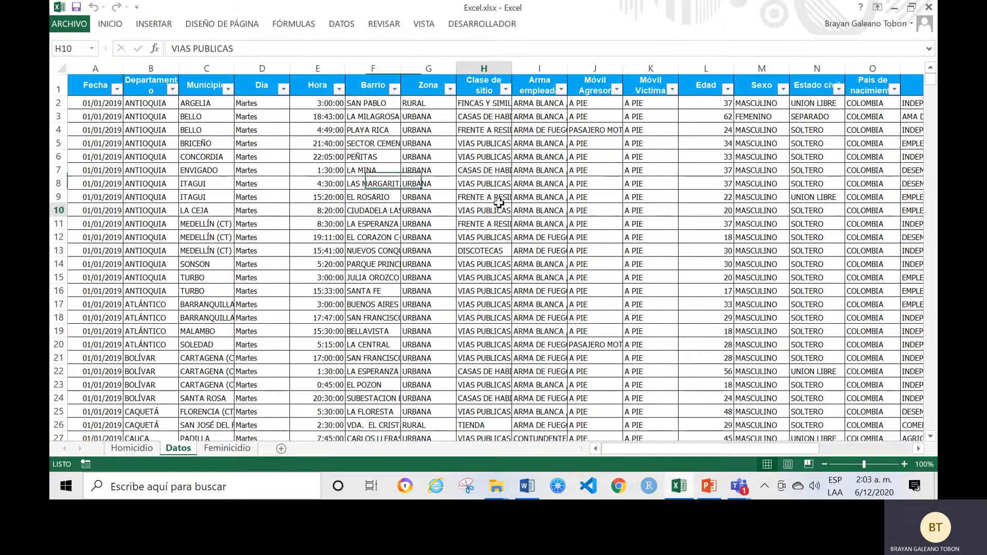
pyautogui.click(499, 161)
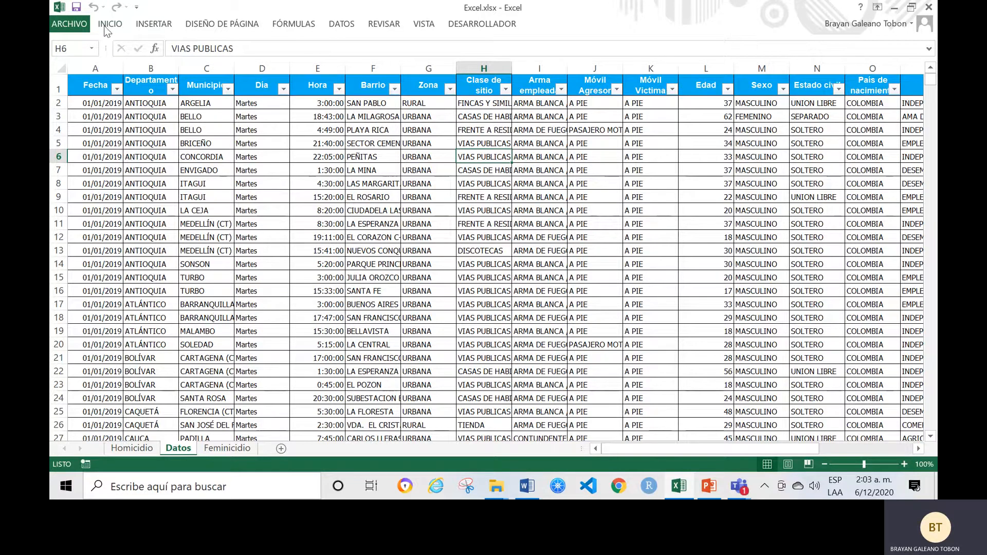
pyautogui.click(260, 143)
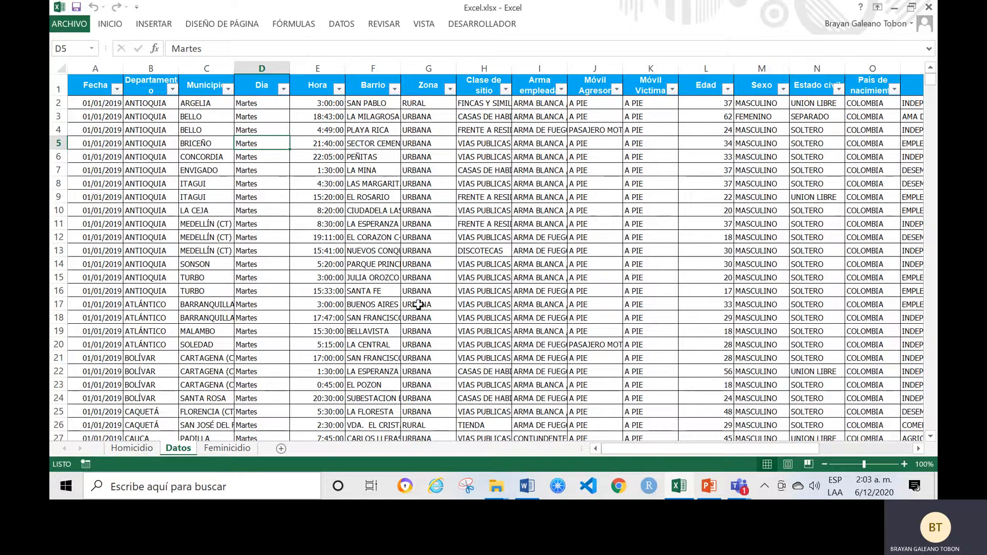
pyautogui.click(131, 449)
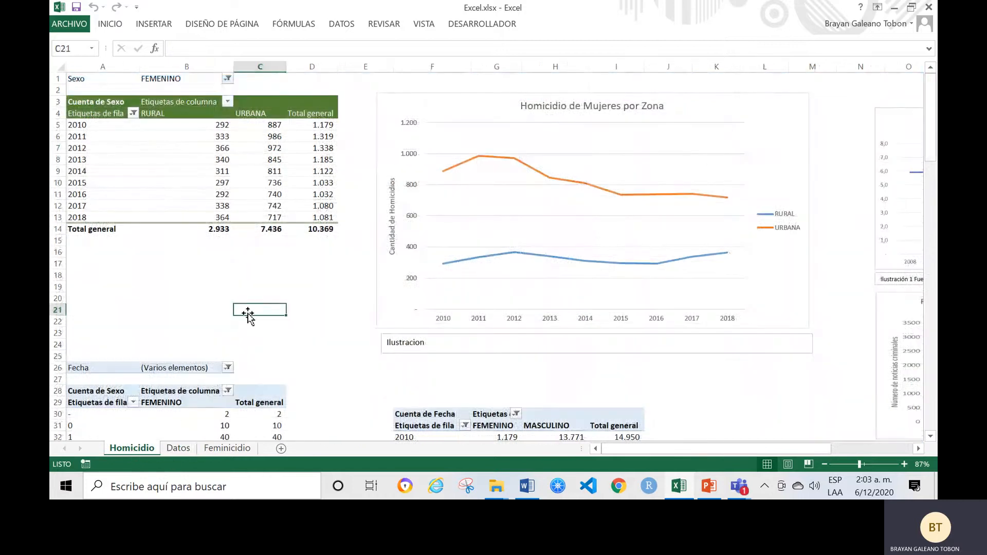
# Insert a pivot table from the Datos range A1:T132008 on a new worksheet.
pyautogui.click(178, 449)
pyautogui.click(150, 157)
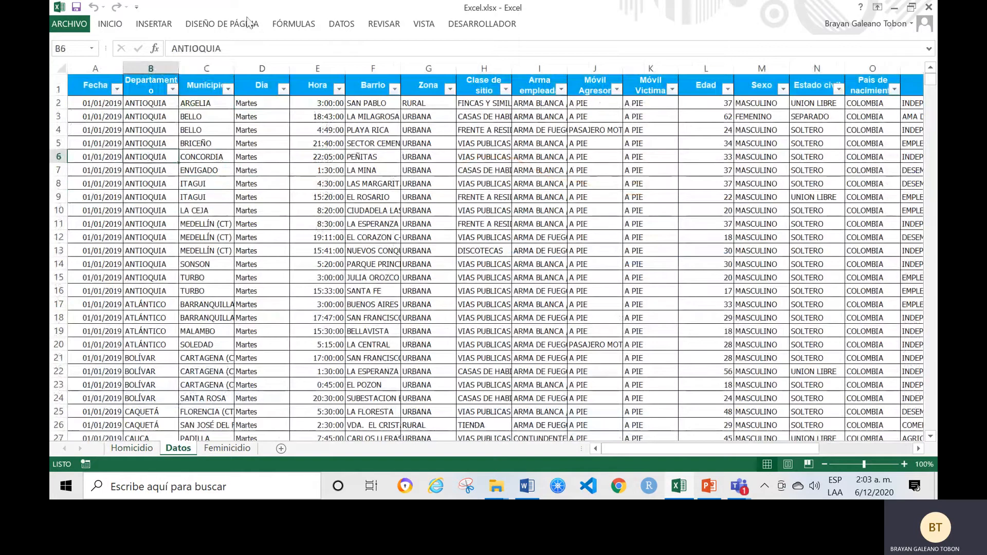
pyautogui.click(154, 24)
pyautogui.click(69, 54)
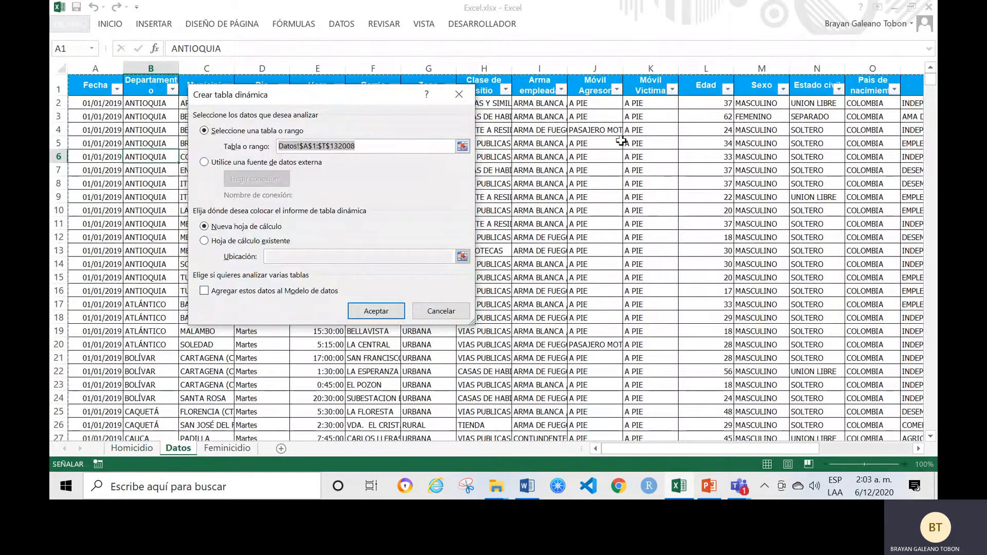
pyautogui.click(378, 312)
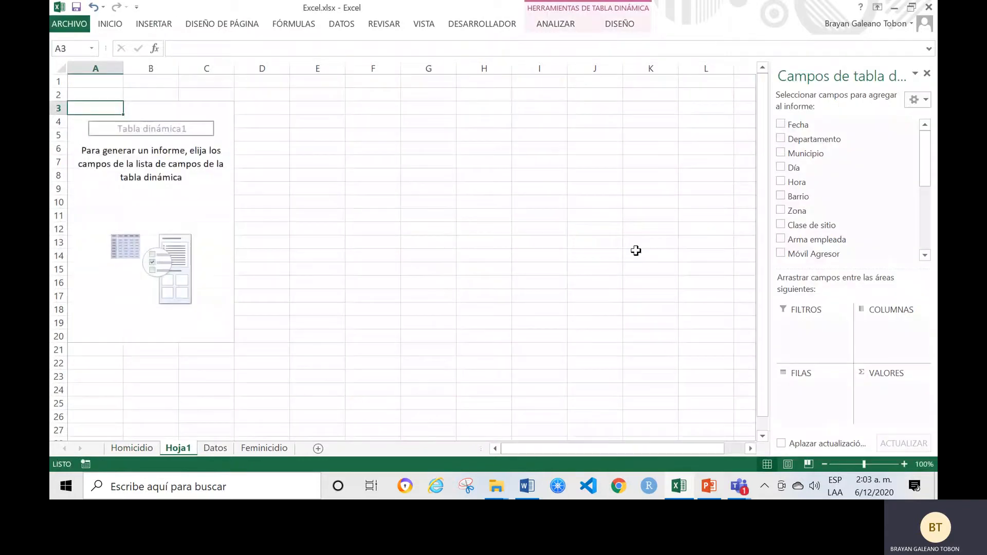
# Build the pivot table with Fecha as the row field and the count of Fecha as the values.
pyautogui.click(210, 188)
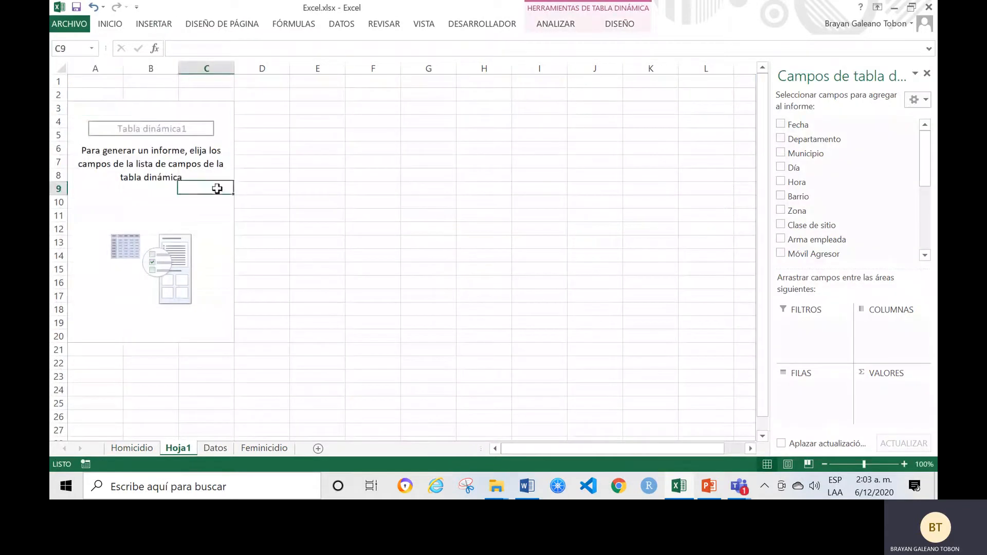
pyautogui.moveTo(798, 124); pyautogui.dragTo(799, 392)
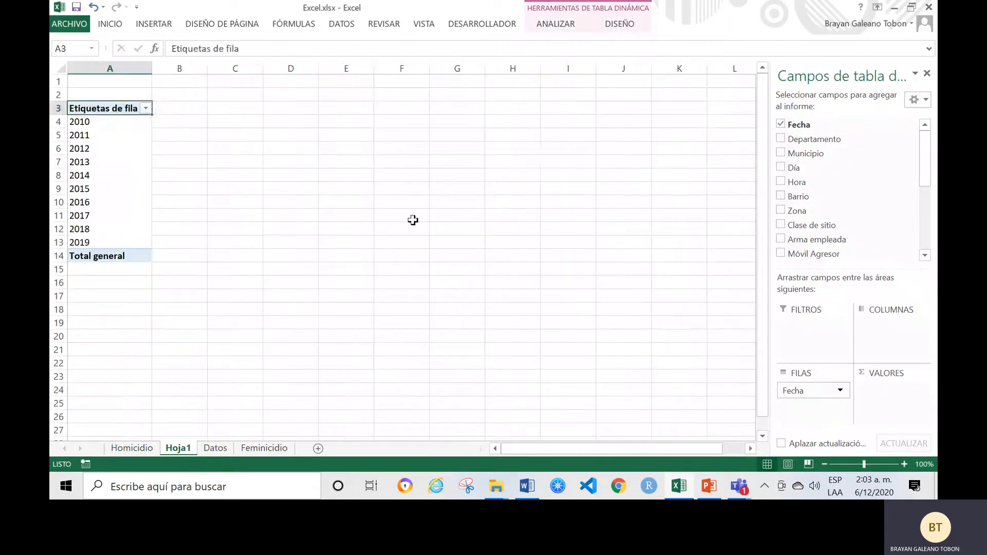
pyautogui.click(121, 178)
pyautogui.moveTo(813, 133); pyautogui.dragTo(886, 392)
pyautogui.rightClick(196, 137)
pyautogui.click(524, 217)
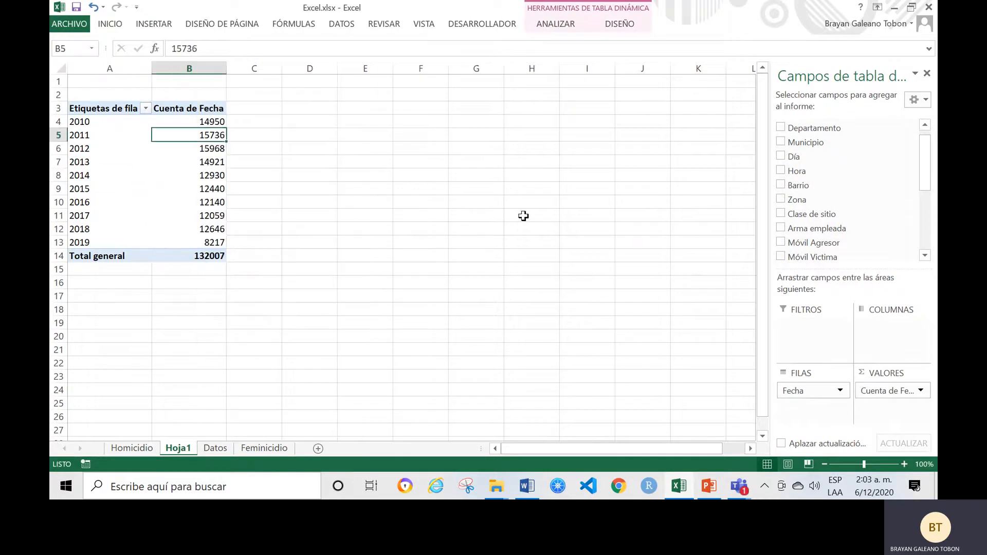
# Examine the pivot table's year labels from 2010 to 2019 and their record counts.
pyautogui.click(527, 190)
pyautogui.click(278, 120)
pyautogui.click(213, 149)
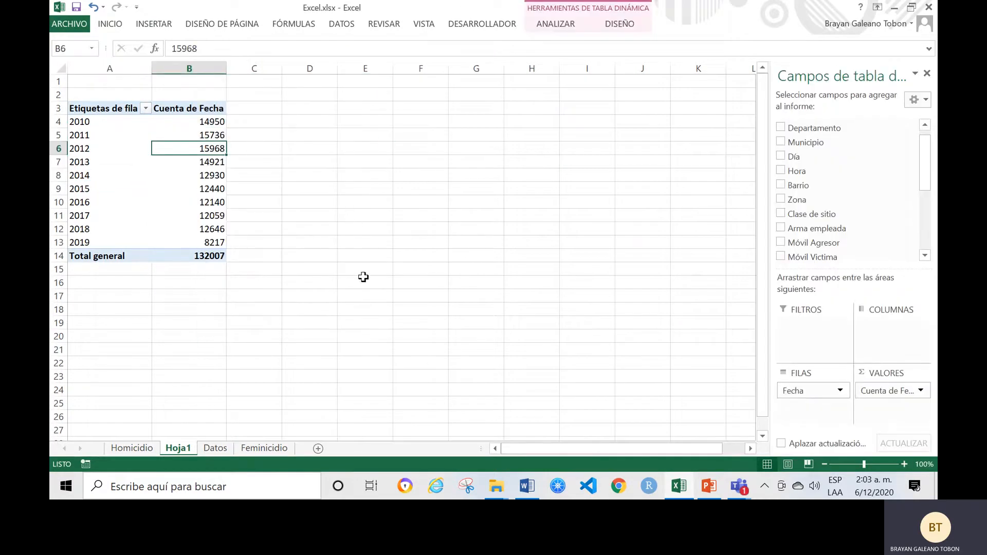
pyautogui.click(365, 175)
pyautogui.moveTo(101, 124); pyautogui.dragTo(104, 242)
pyautogui.click(540, 203)
pyautogui.click(211, 180)
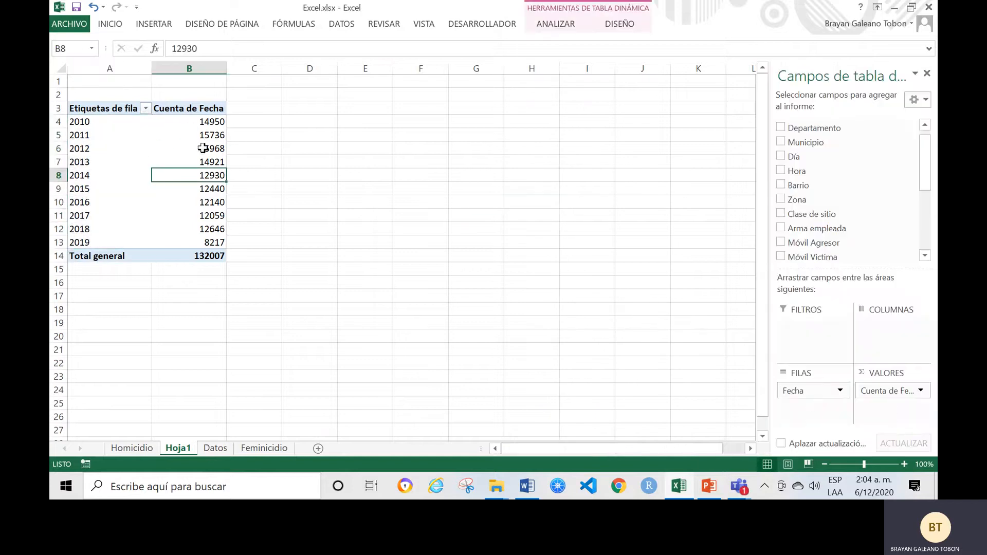
# Rename the pivot table as "Din Tipos penales" in its options.
pyautogui.rightClick(225, 164)
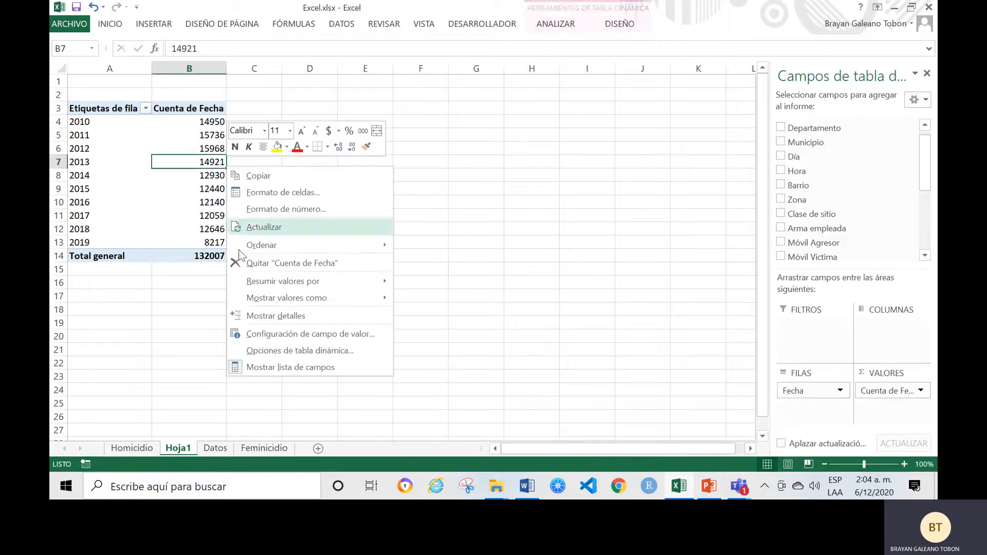
pyautogui.click(298, 352)
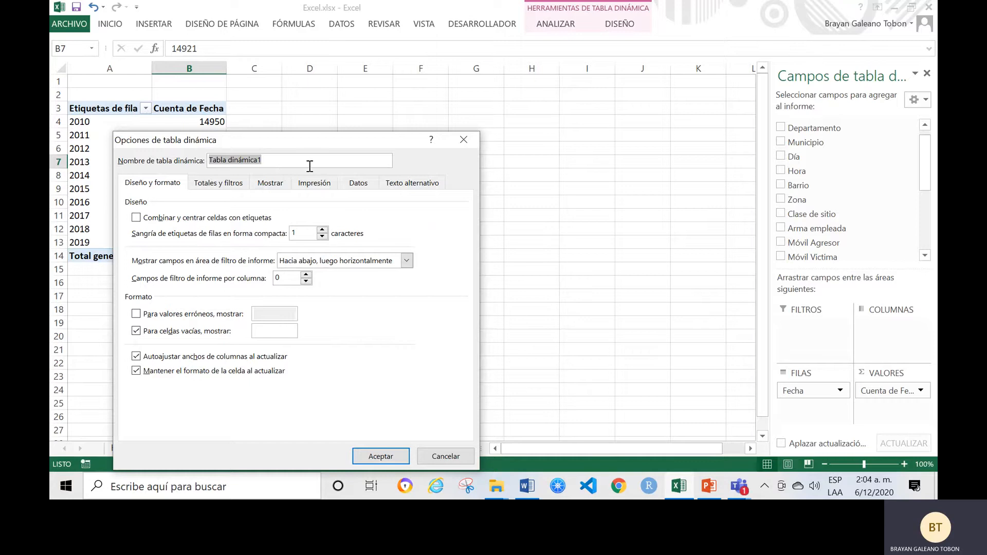
pyautogui.write('Din Tipos penales')
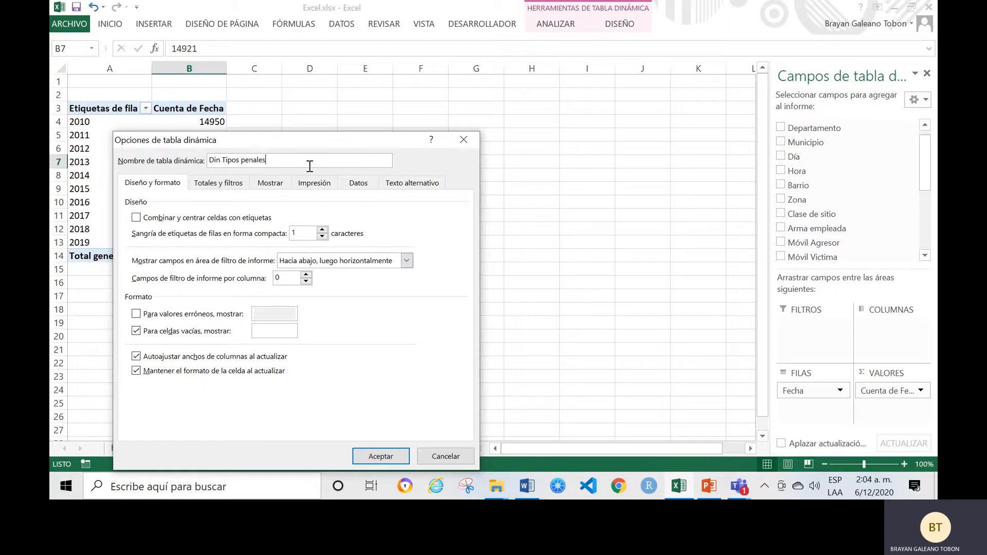
pyautogui.click(381, 456)
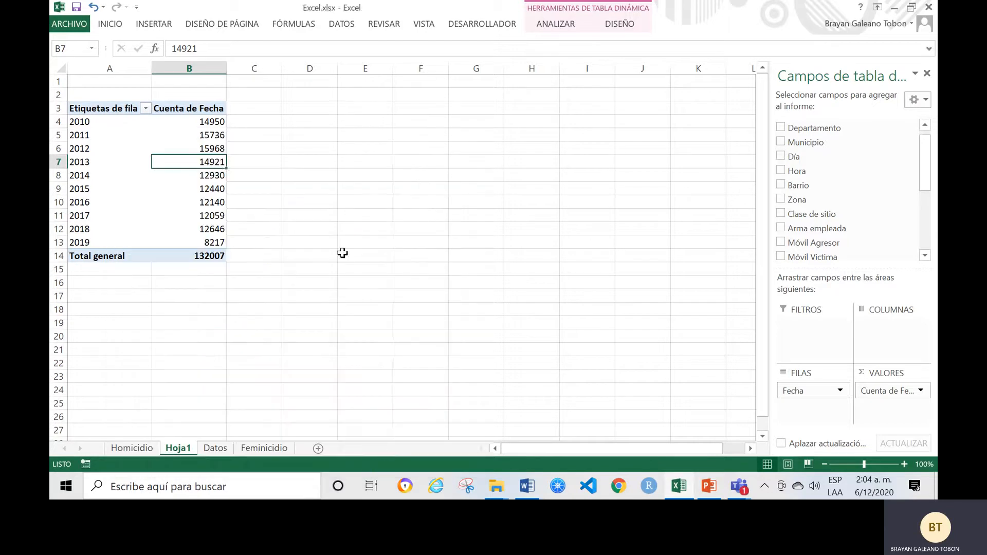
# Review the Promedio and Suma summary options for the Fecha value field, and cancel the settings.
pyautogui.click(365, 229)
pyautogui.click(201, 125)
pyautogui.rightClick(186, 162)
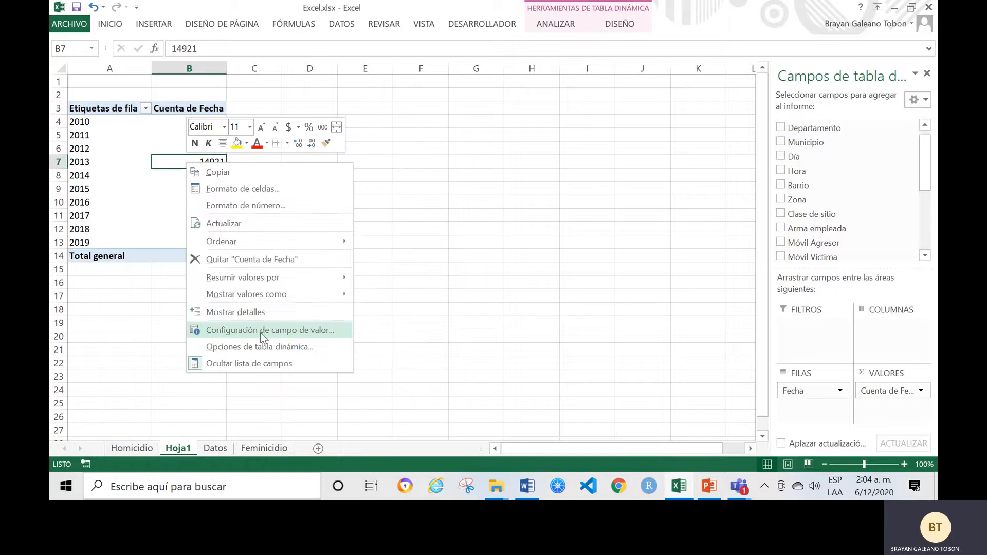
pyautogui.click(278, 337)
pyautogui.click(150, 354)
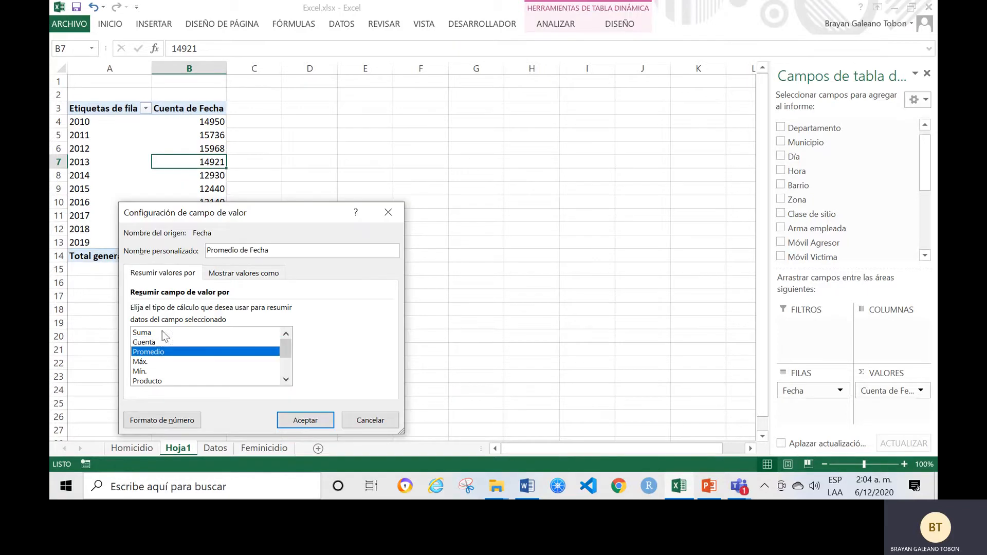
pyautogui.click(154, 332)
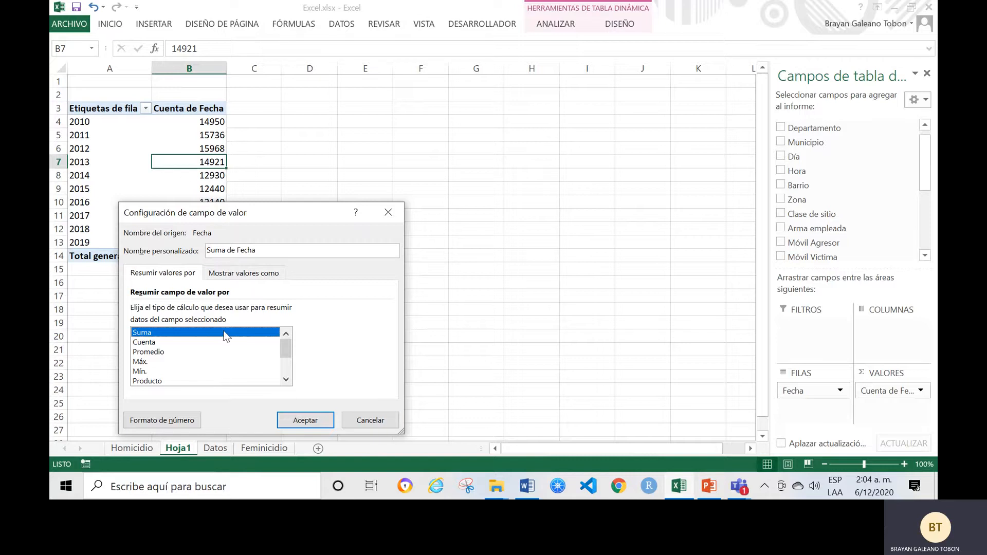
pyautogui.click(378, 421)
# Highlight the yearly counts, then select empty cells outside the pivot table and a count inside it to compare the field list display.
pyautogui.click(365, 242)
pyautogui.moveTo(222, 122); pyautogui.dragTo(214, 256)
pyautogui.click(331, 214)
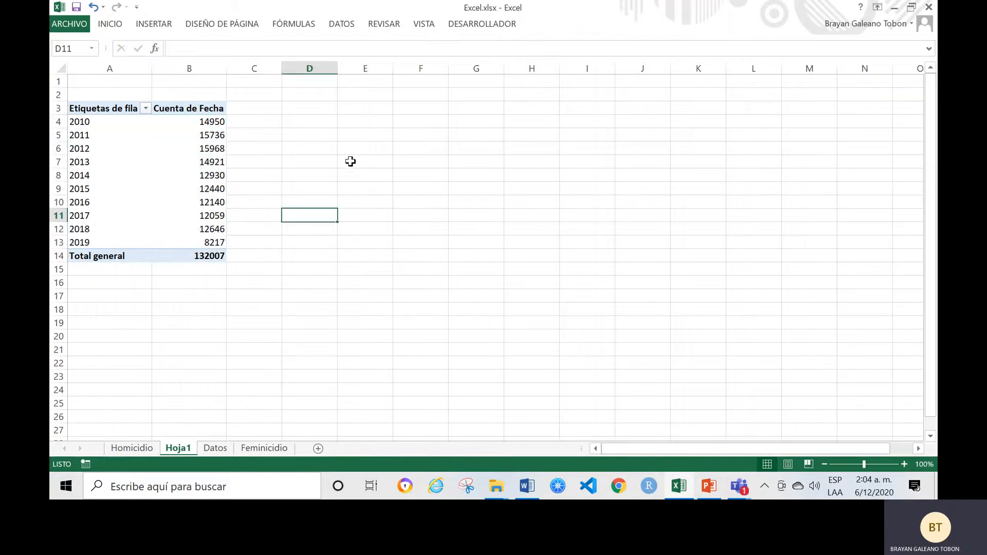
pyautogui.click(351, 164)
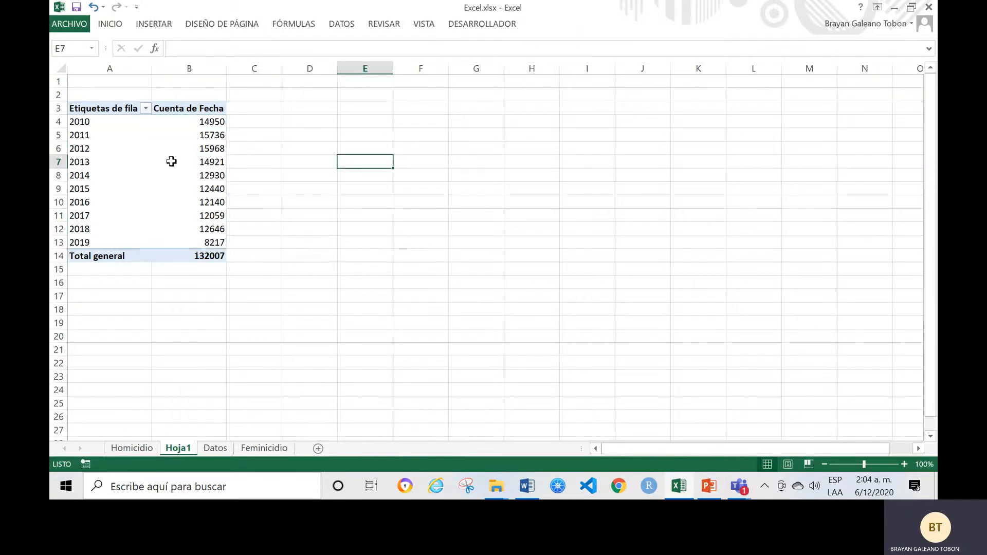
pyautogui.click(279, 122)
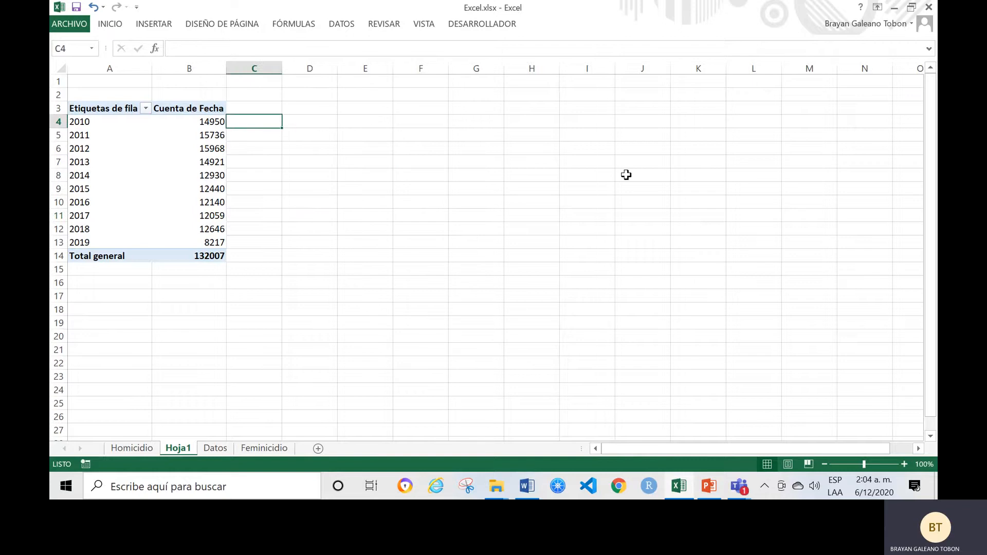
pyautogui.click(161, 175)
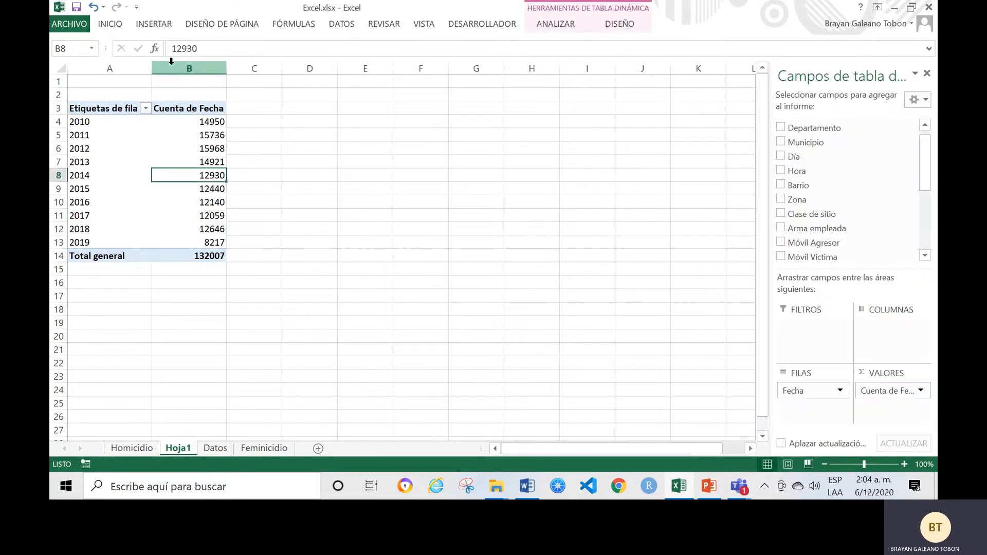
# Change the font of the entire Datos sheet to a narrow condensed typeface.
pyautogui.click(110, 26)
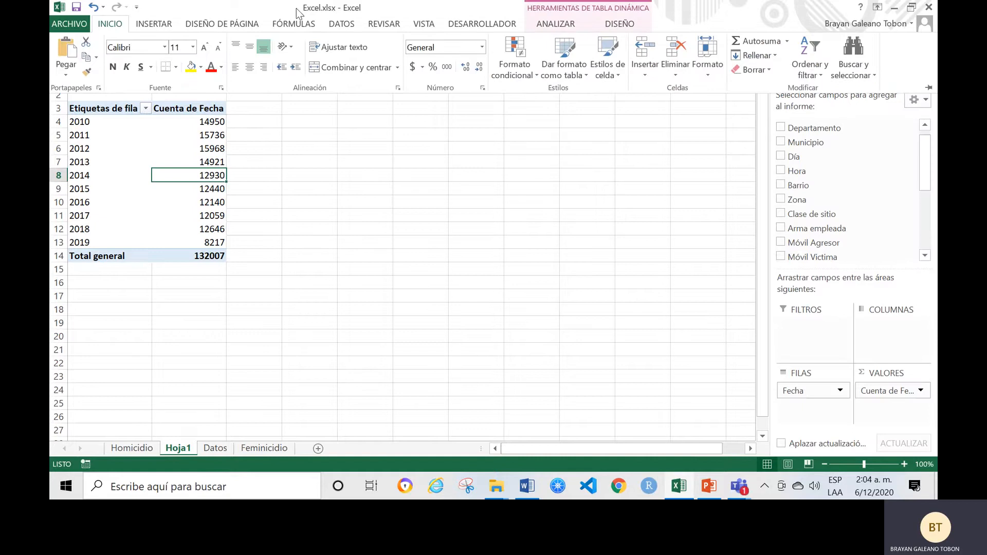
pyautogui.click(356, 280)
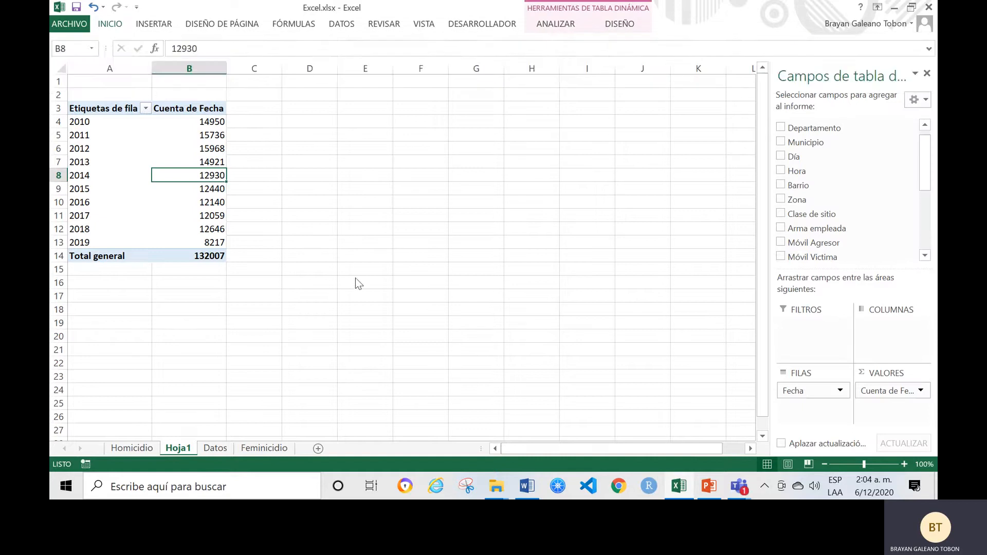
pyautogui.click(258, 449)
pyautogui.click(215, 448)
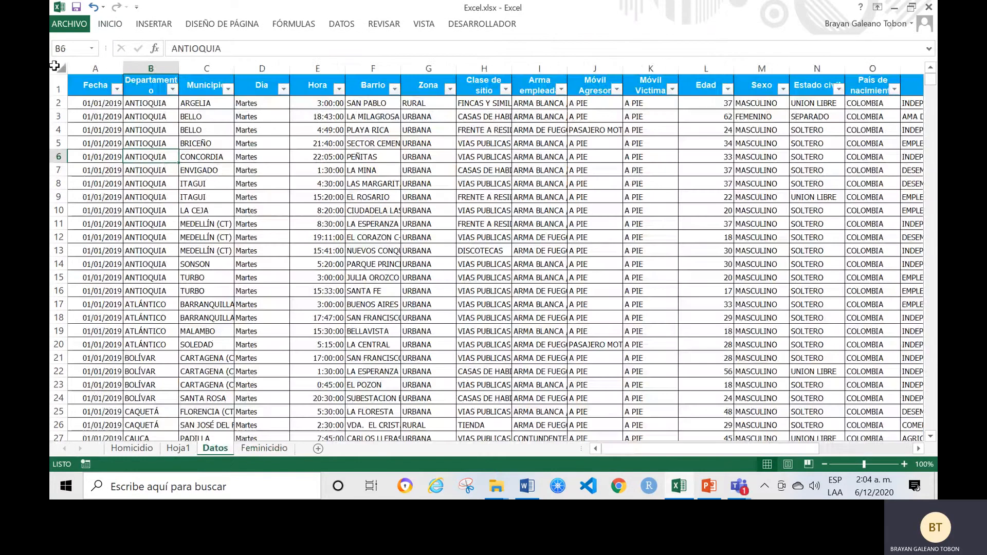
pyautogui.click(54, 66)
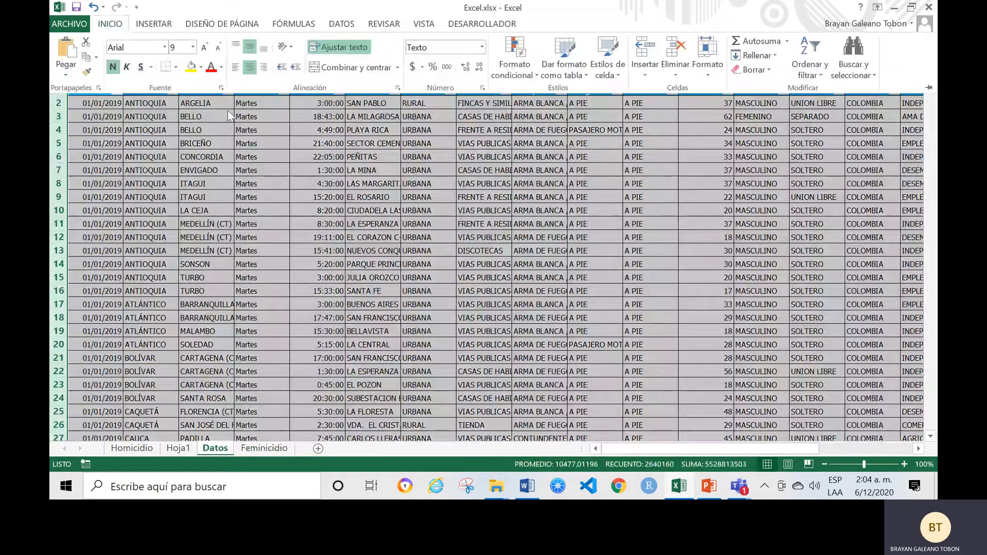
pyautogui.click(154, 127)
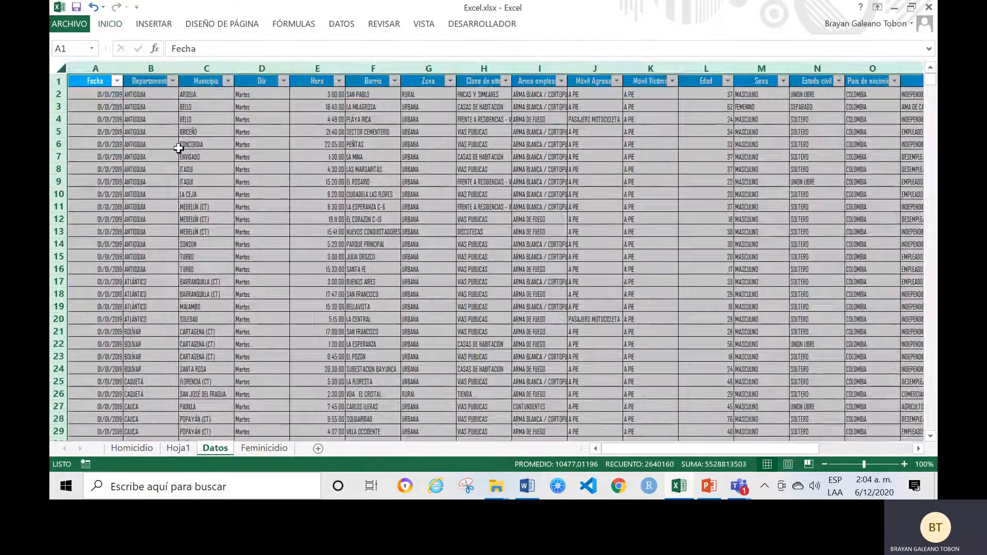
# Change the font of the entire Datos sheet to Calibri Light.
pyautogui.click(179, 149)
pyautogui.click(153, 129)
pyautogui.click(63, 69)
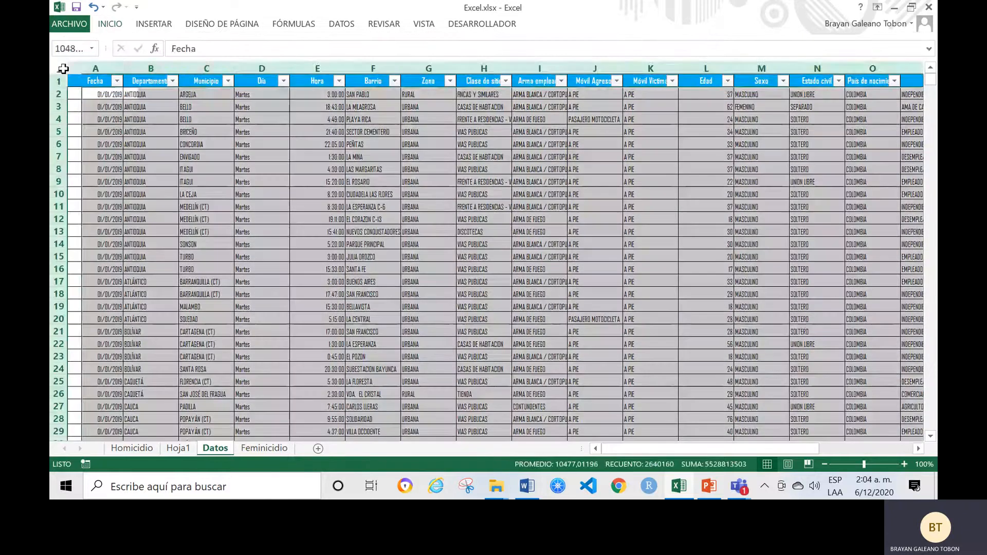
pyautogui.click(110, 24)
pyautogui.click(165, 47)
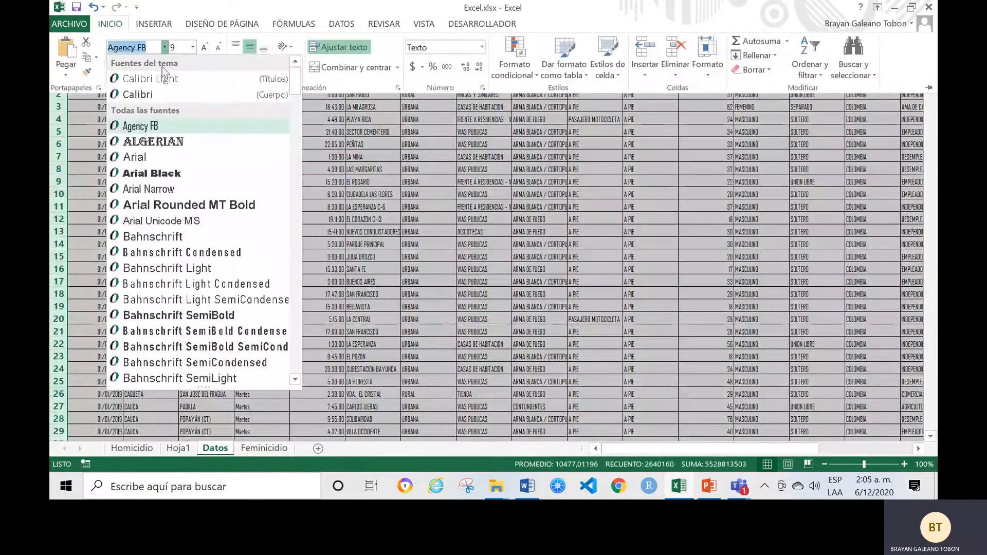
pyautogui.click(150, 81)
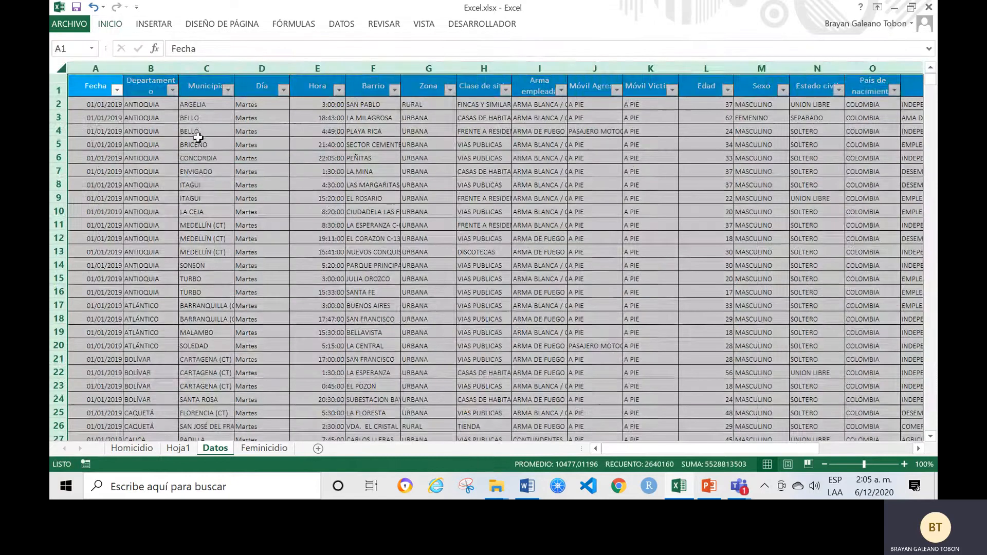
pyautogui.click(151, 117)
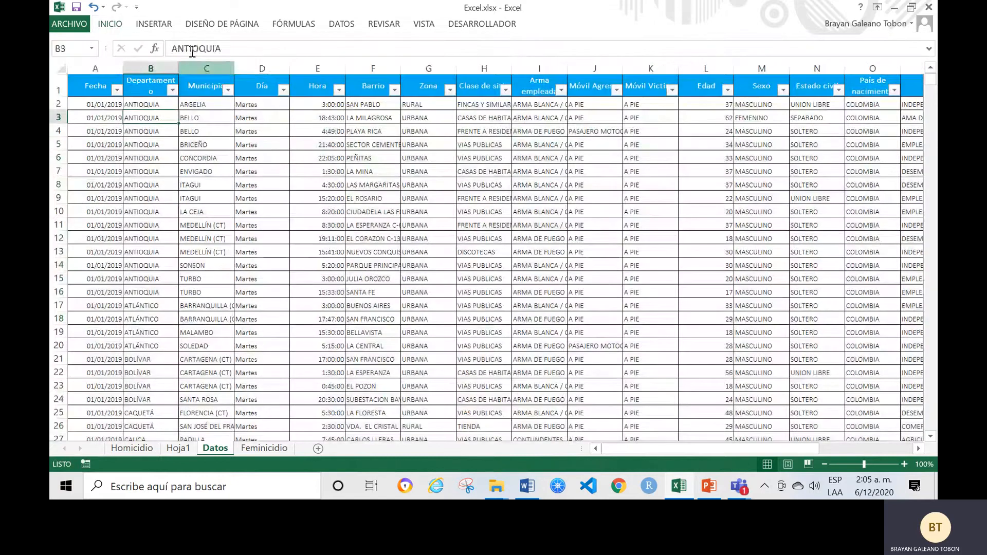
# Try a theme fill colour on the entire Datos sheet and undo it.
pyautogui.click(153, 24)
pyautogui.click(153, 23)
pyautogui.click(61, 68)
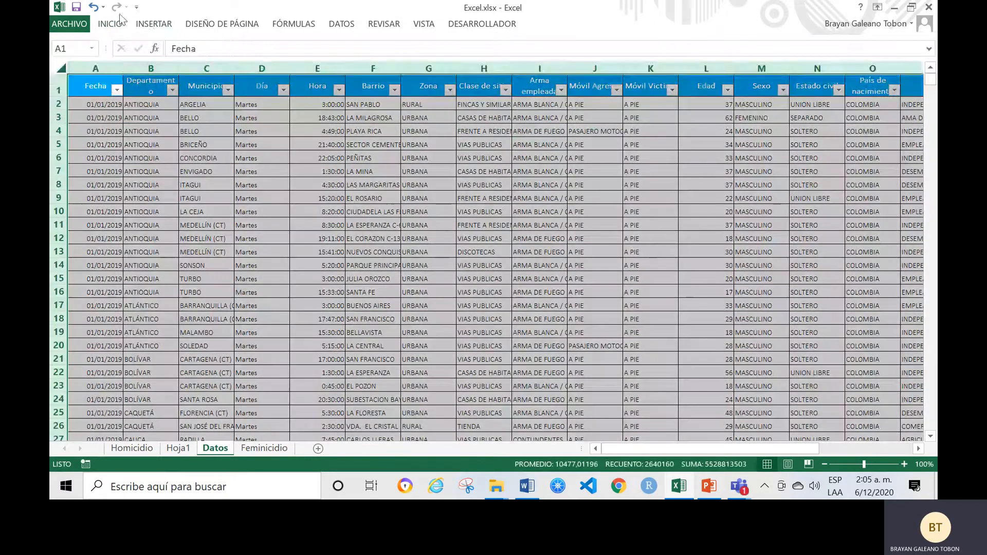
pyautogui.click(111, 24)
pyautogui.click(201, 67)
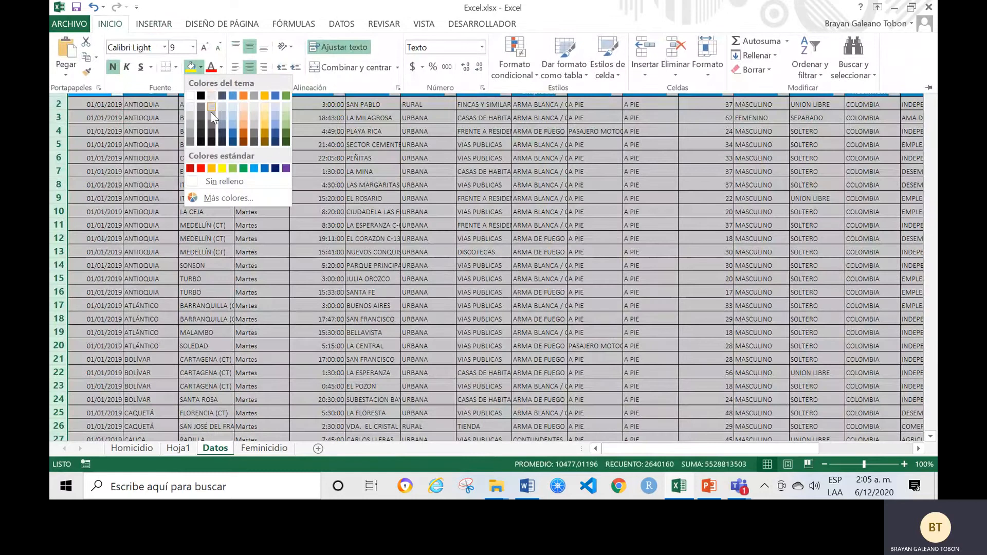
pyautogui.click(212, 100)
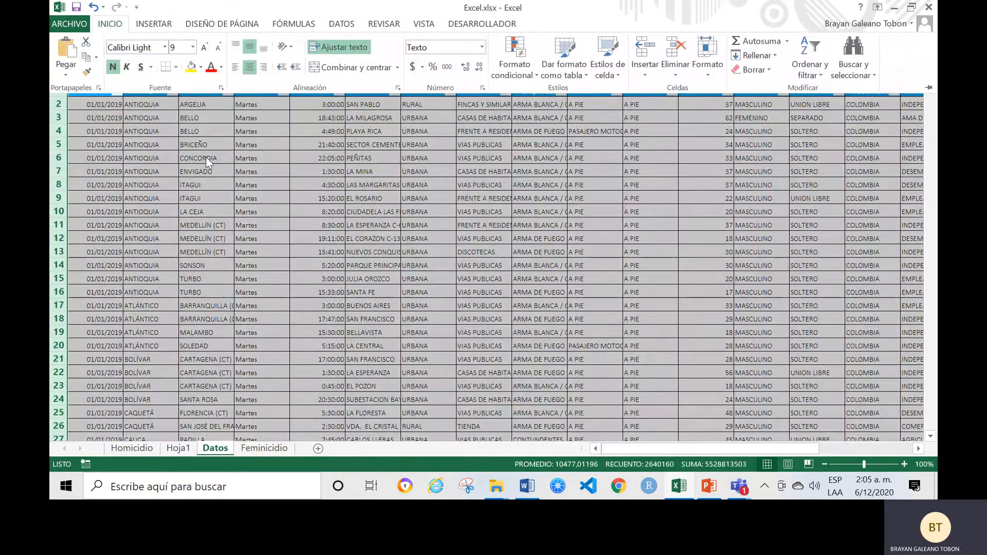
pyautogui.click(206, 156)
pyautogui.click(301, 146)
pyautogui.hotkey('ctrl', 'z')
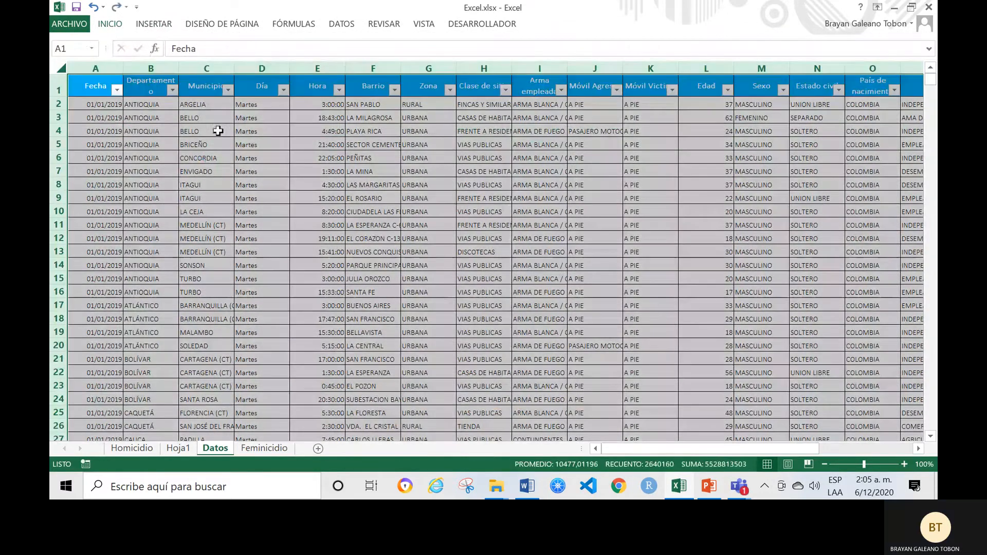
pyautogui.click(206, 131)
pyautogui.click(63, 67)
pyautogui.click(110, 24)
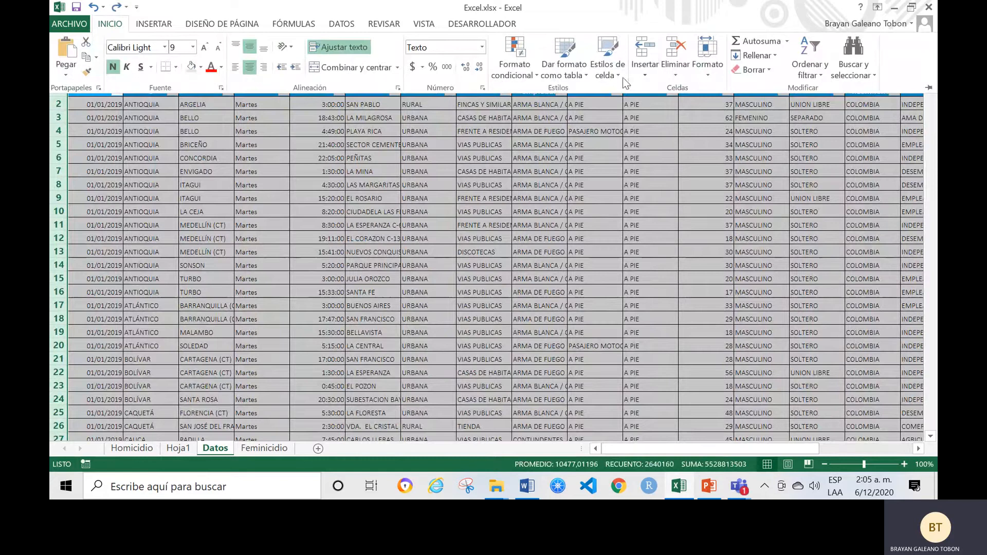
pyautogui.click(648, 147)
pyautogui.click(594, 132)
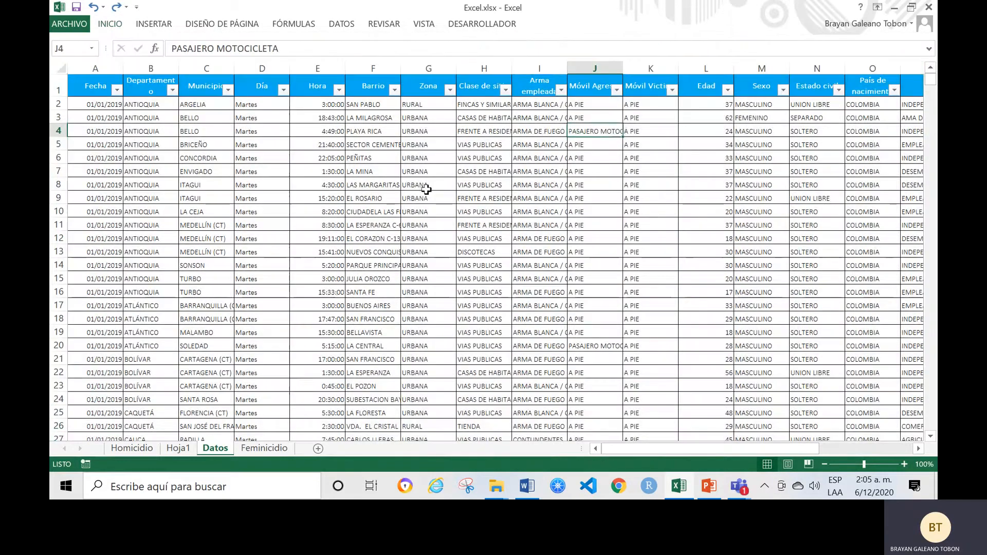
pyautogui.click(279, 350)
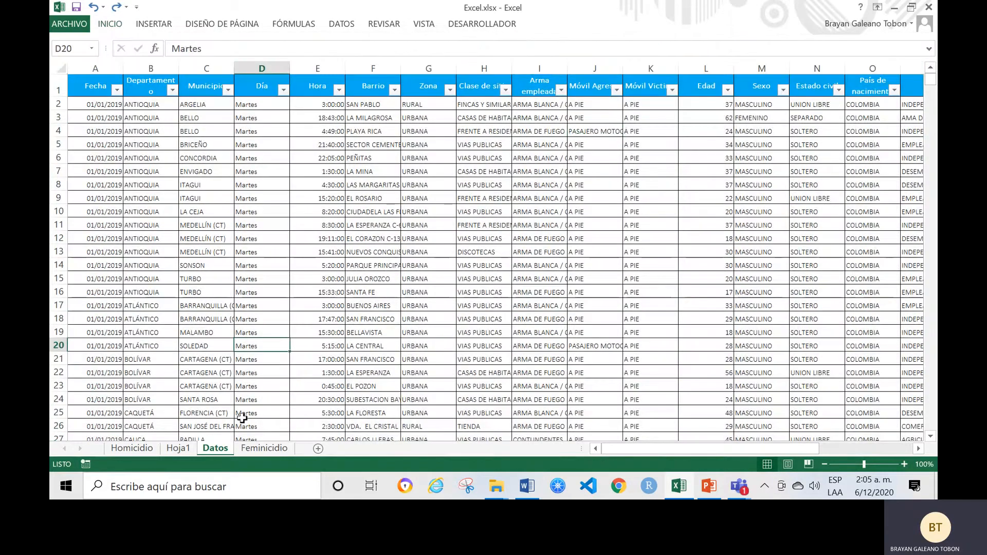
pyautogui.click(265, 279)
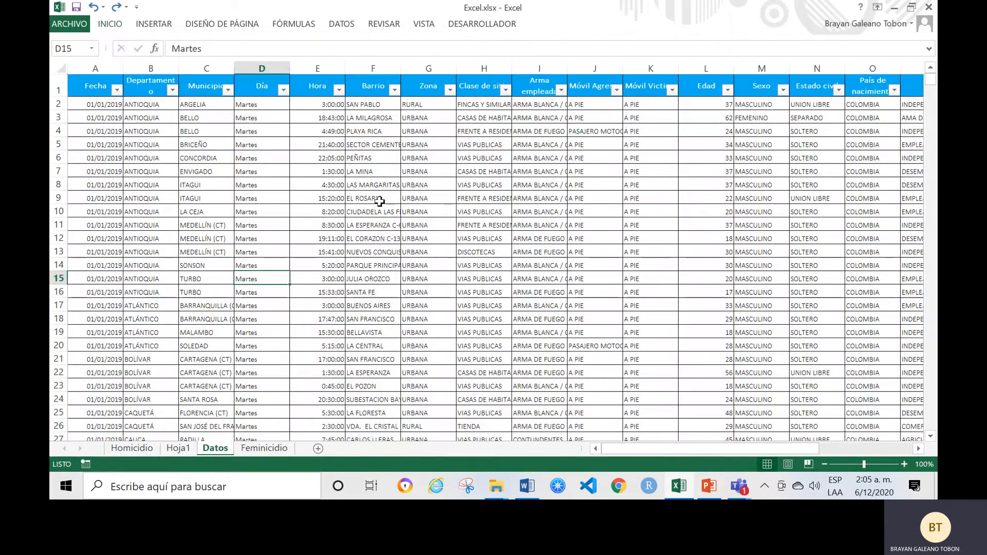
# Rename the Hoja1 sheet containing the pivot table as "Dinamica".
pyautogui.click(177, 448)
pyautogui.write('D')
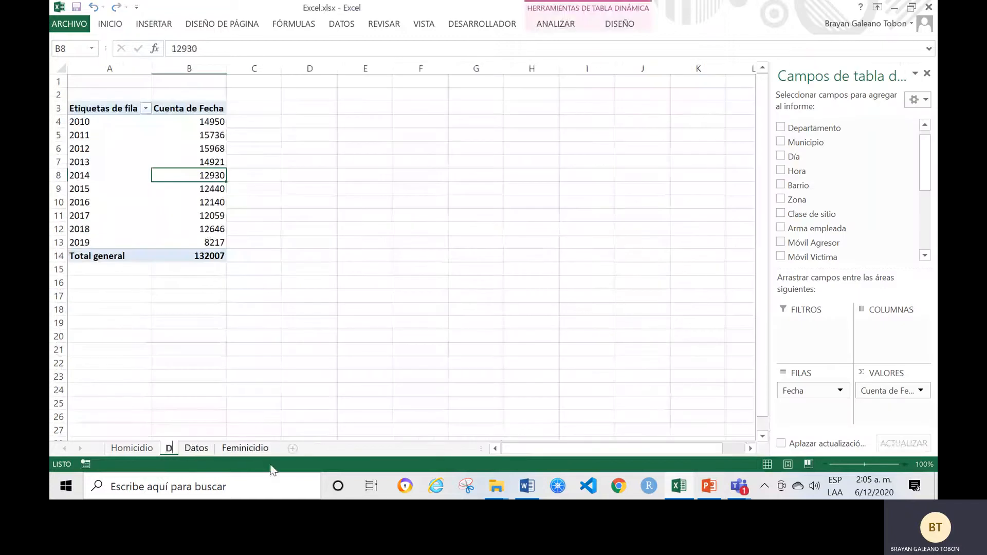
pyautogui.write('inamica')
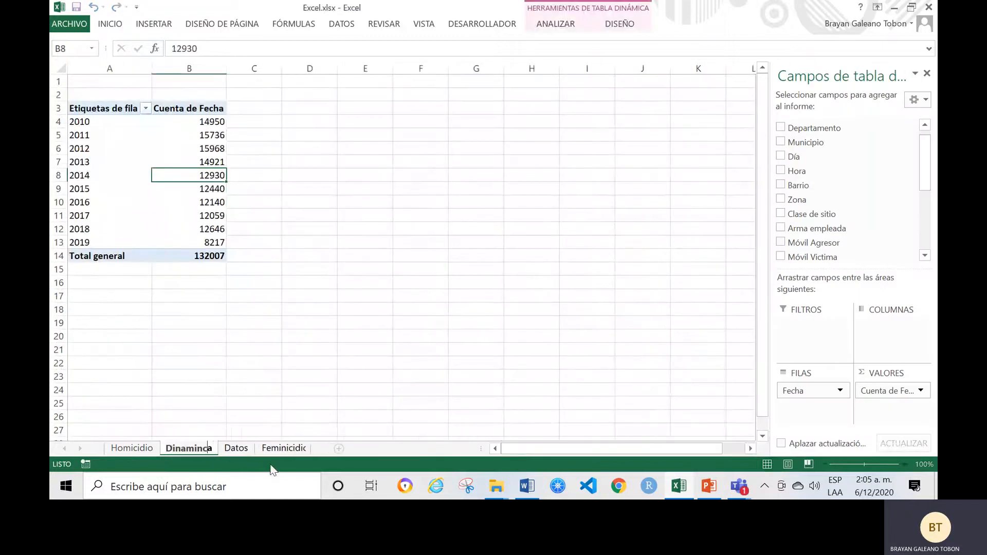
pyautogui.click(333, 284)
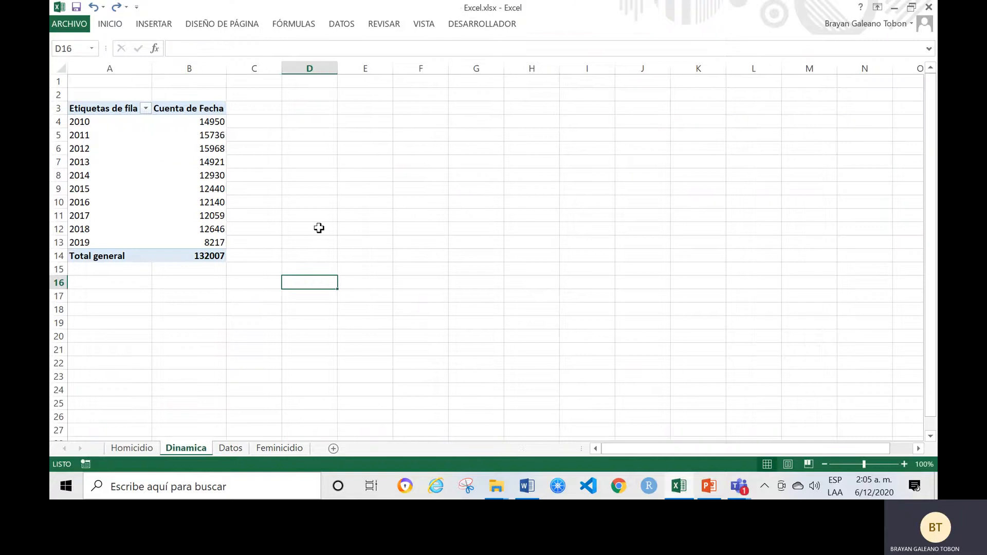
pyautogui.click(320, 228)
# Apply the green medium style with a dark green header to the pivot table of yearly counts.
pyautogui.click(155, 153)
pyautogui.click(619, 23)
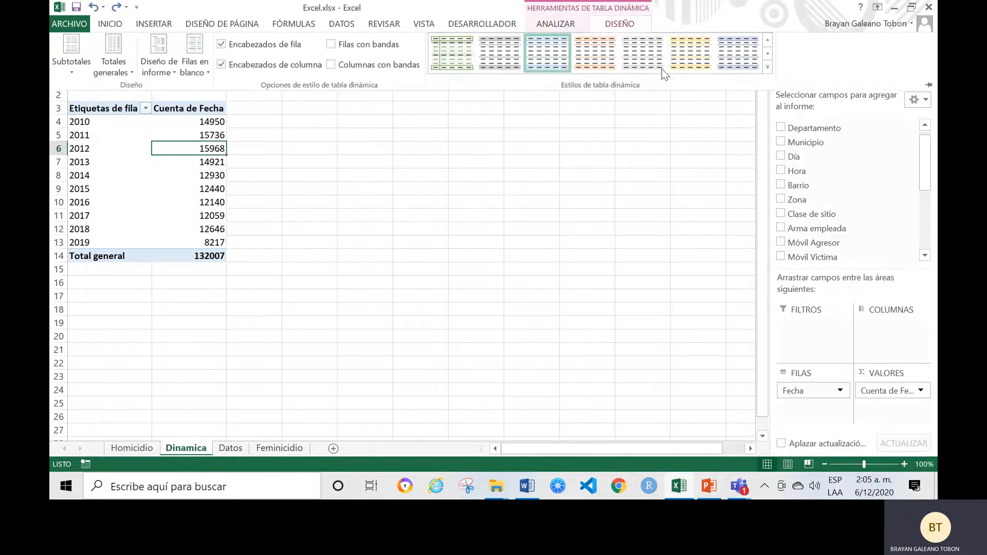
pyautogui.click(346, 276)
pyautogui.press('Up')
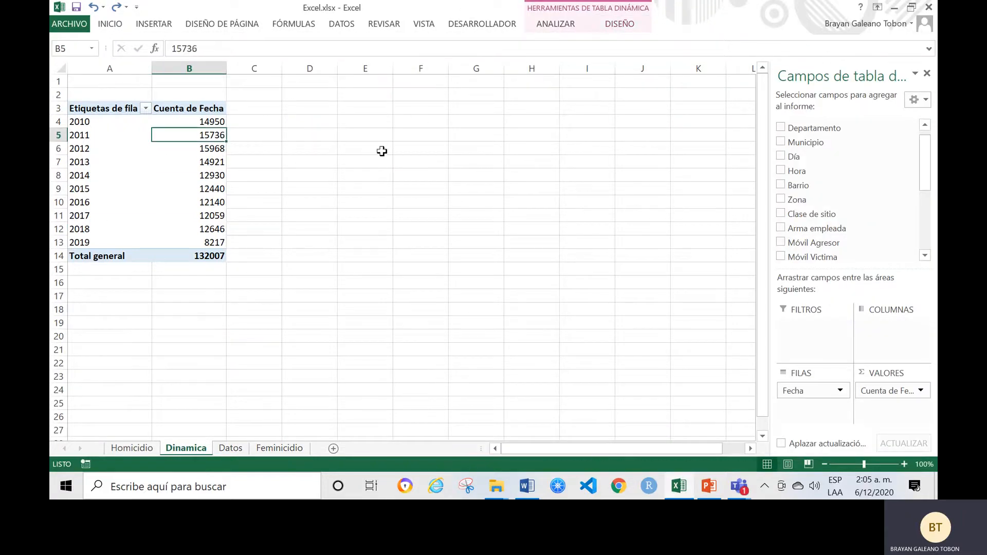
pyautogui.click(621, 24)
pyautogui.click(772, 74)
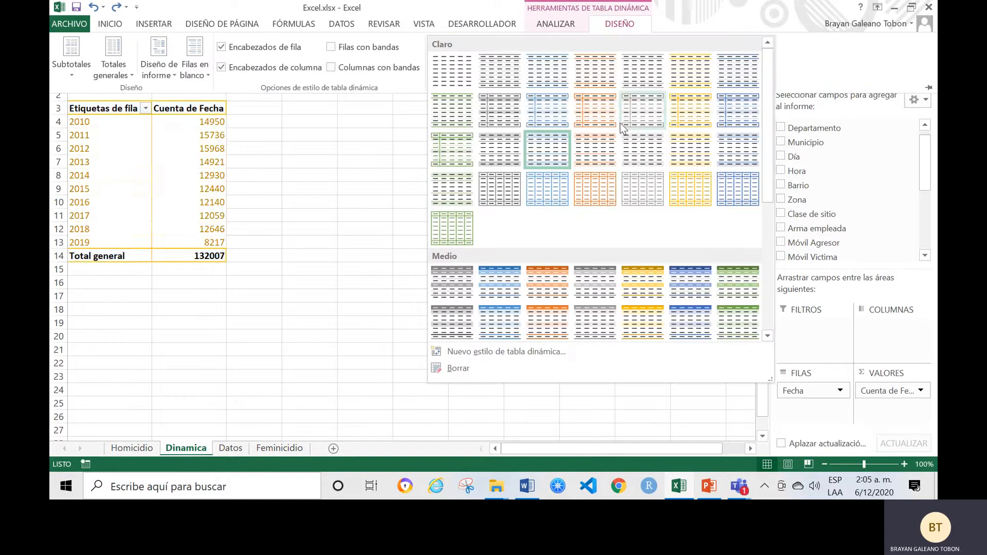
pyautogui.click(744, 290)
pyautogui.click(177, 123)
pyautogui.press('Down')
pyautogui.press('Down')
pyautogui.press('Down')
pyautogui.press('Down')
pyautogui.press('Down')
pyautogui.press('Down')
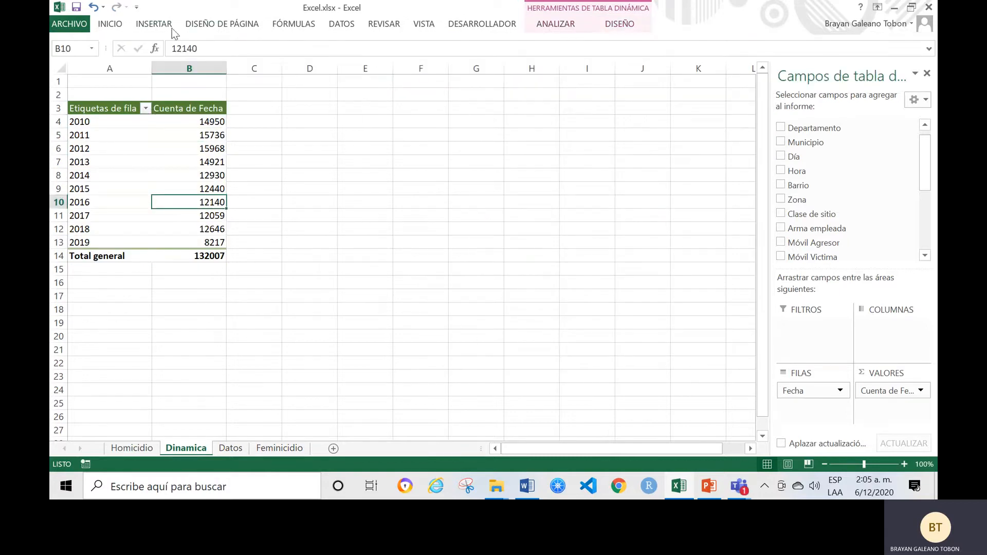
# Insert a clustered column pivot chart of the yearly counts.
pyautogui.click(153, 24)
pyautogui.click(330, 56)
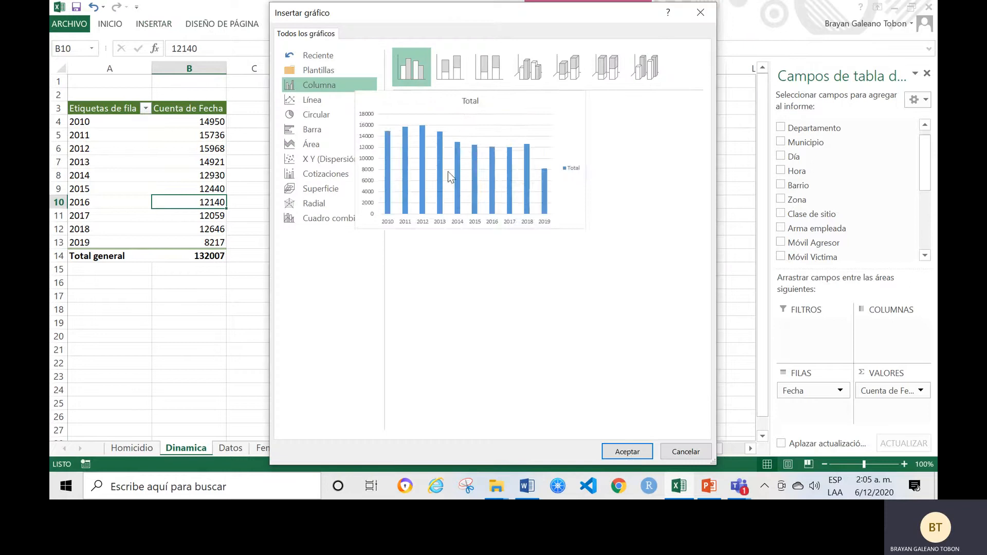
pyautogui.click(632, 454)
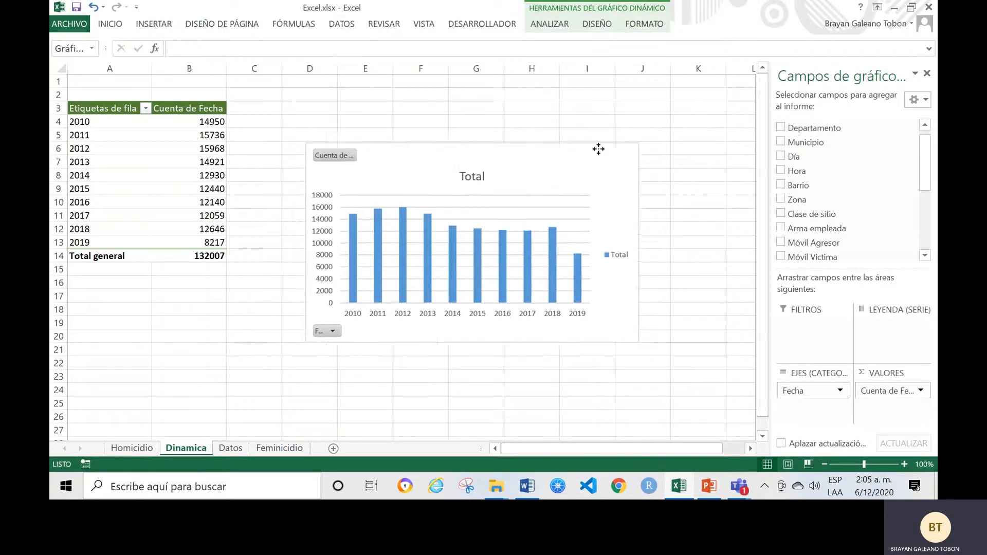
# Move the pivot chart up beside the pivot table and shorten it to end at about row 14.
pyautogui.moveTo(599, 149); pyautogui.dragTo(554, 108)
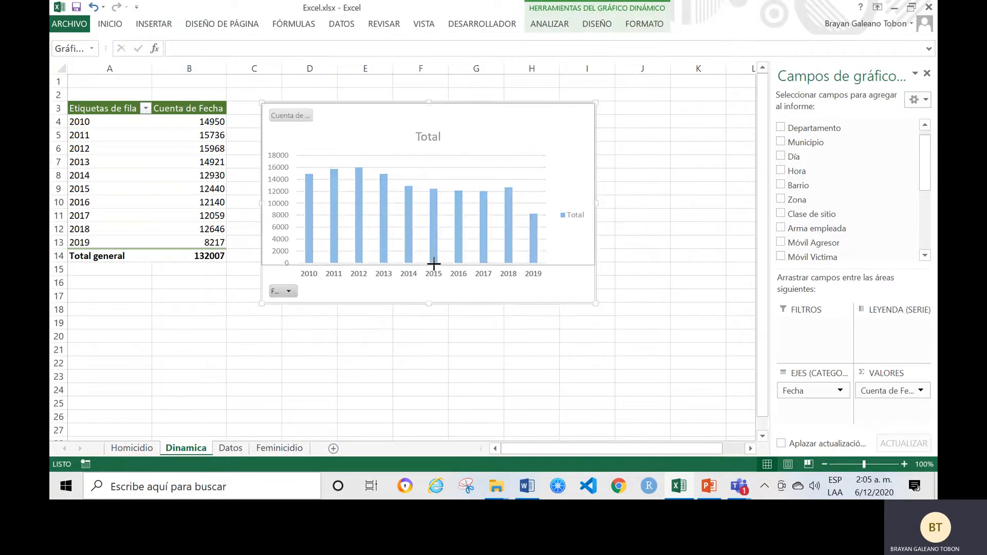
pyautogui.moveTo(434, 264); pyautogui.dragTo(434, 254)
pyautogui.click(662, 199)
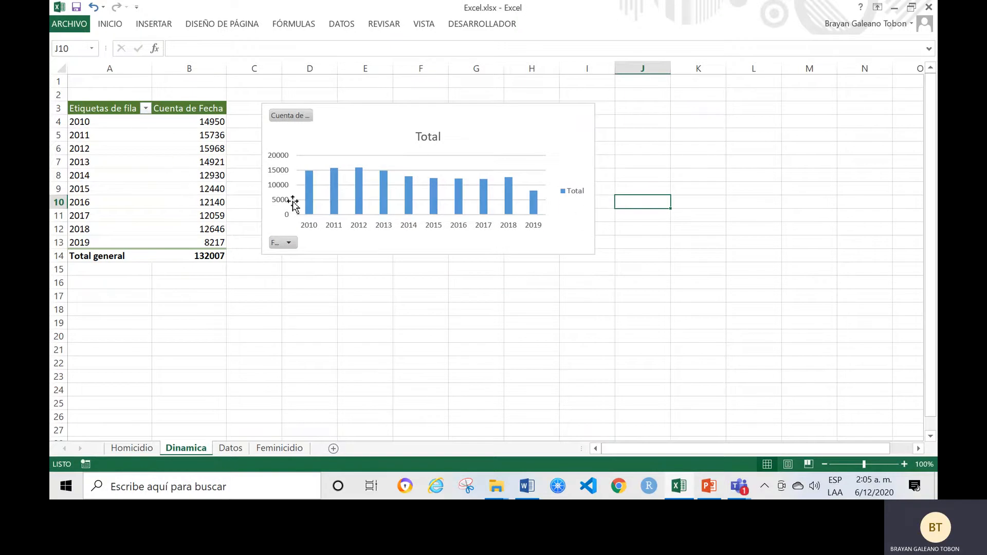
pyautogui.click(366, 363)
pyautogui.click(205, 143)
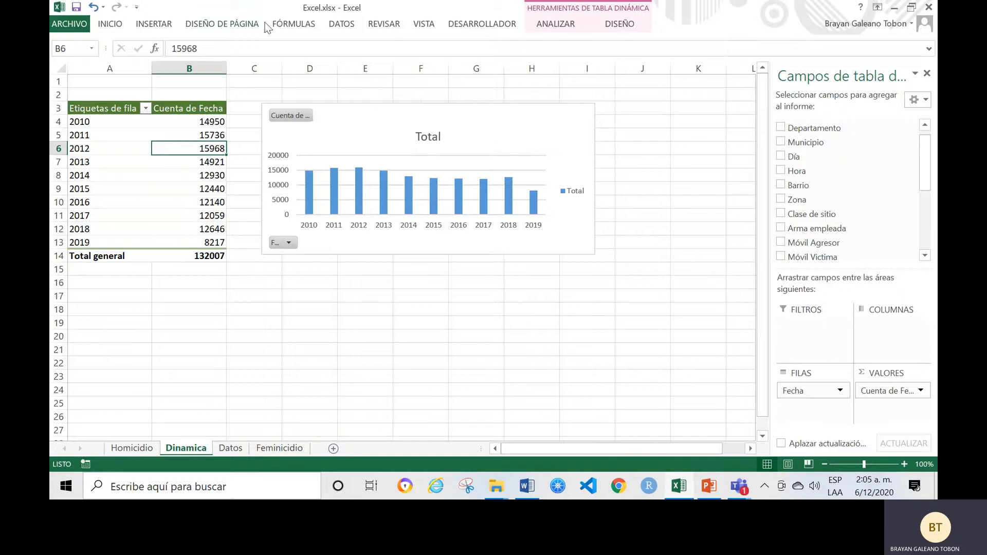
pyautogui.click(453, 163)
pyautogui.click(679, 124)
# Insert a slicer for the Sexo field of the pivot table.
pyautogui.click(164, 180)
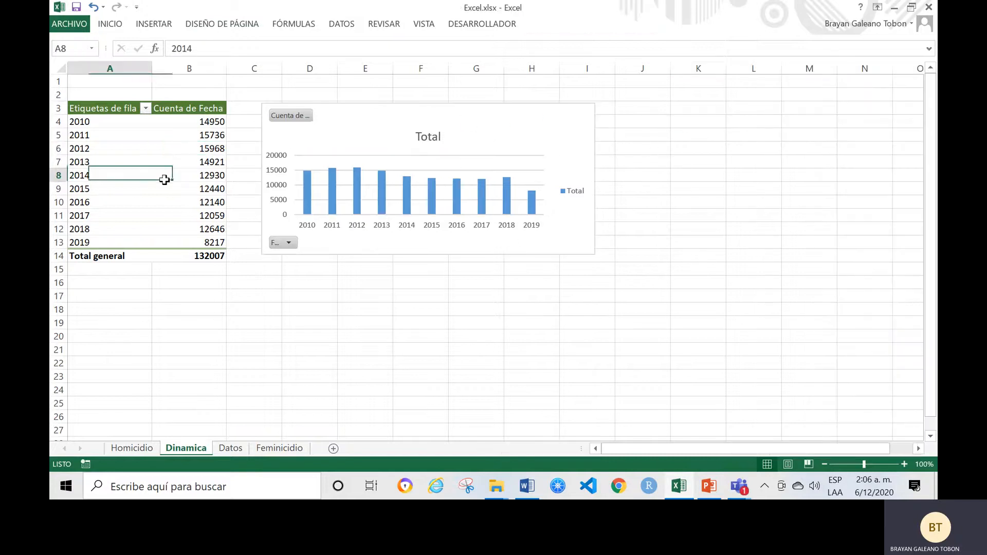
pyautogui.click(557, 24)
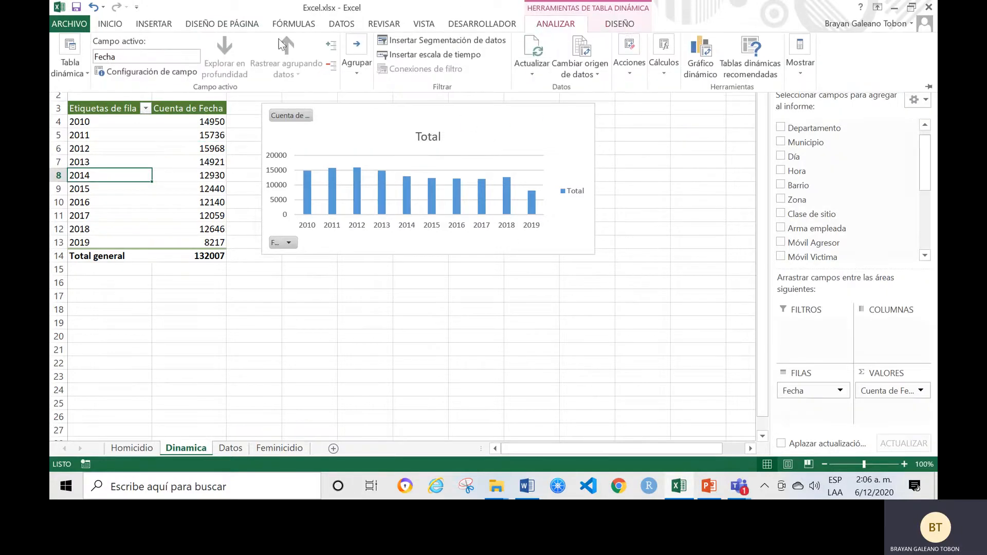
pyautogui.click(468, 44)
pyautogui.moveTo(398, 183); pyautogui.dragTo(397, 249)
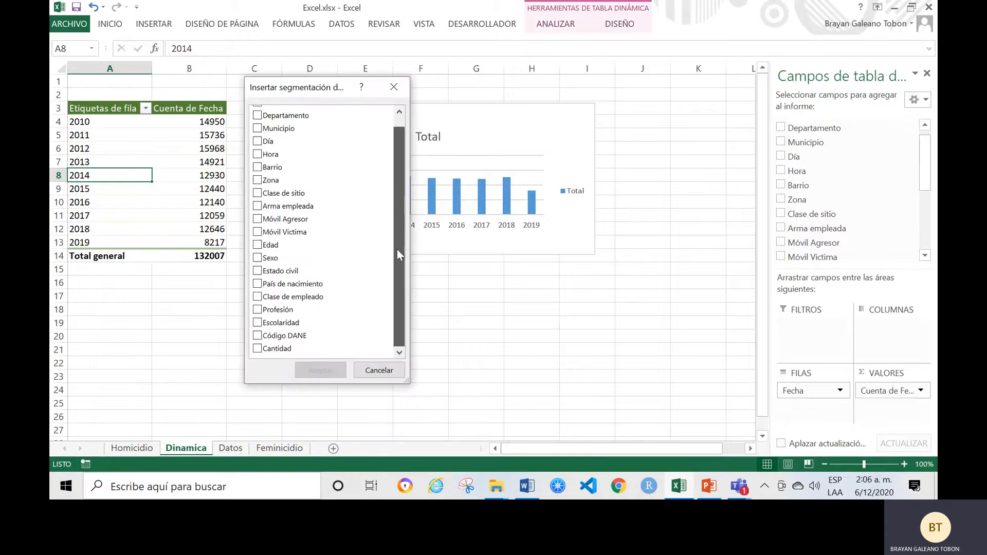
pyautogui.click(258, 259)
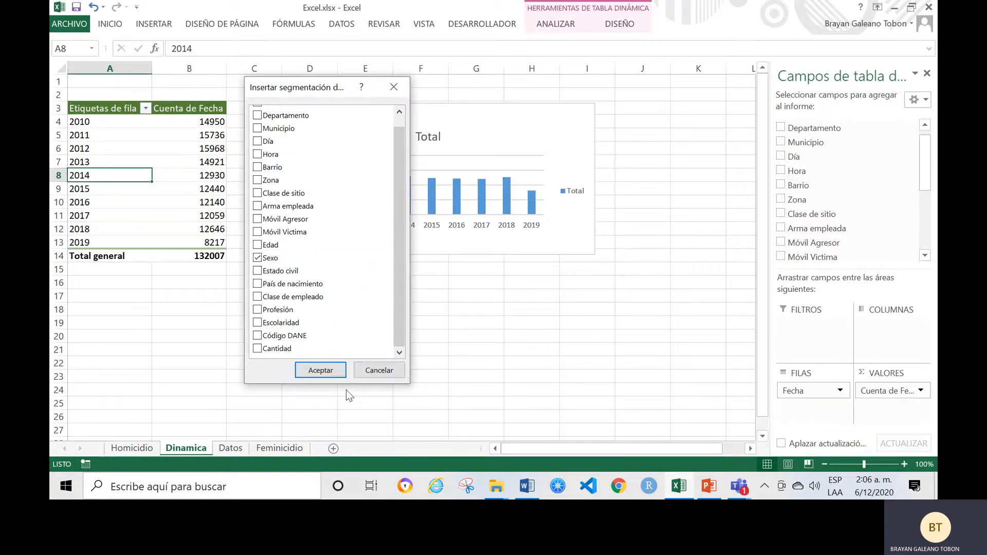
pyautogui.click(335, 377)
# Place the Sexo slicer to the right of the pivot chart and shorten it to end at about row 14.
pyautogui.moveTo(458, 176); pyautogui.dragTo(715, 117)
pyautogui.moveTo(687, 296); pyautogui.dragTo(693, 261)
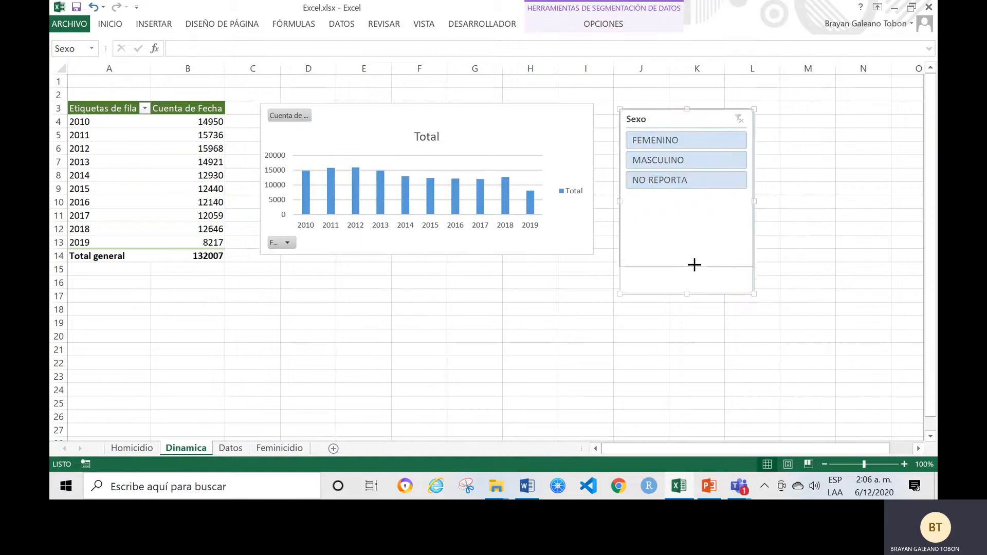
pyautogui.click(475, 329)
pyautogui.click(363, 323)
# Filter the pivot table by MASCULINO, FEMENINO and NO REPORTA in turn, and clear the Sexo slicer's filter.
pyautogui.click(667, 160)
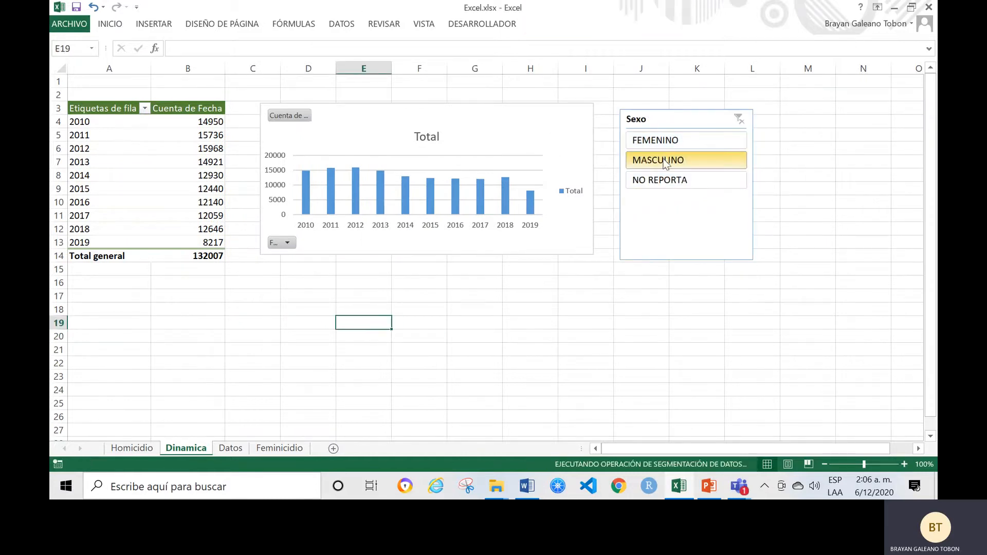
pyautogui.click(668, 139)
pyautogui.click(669, 181)
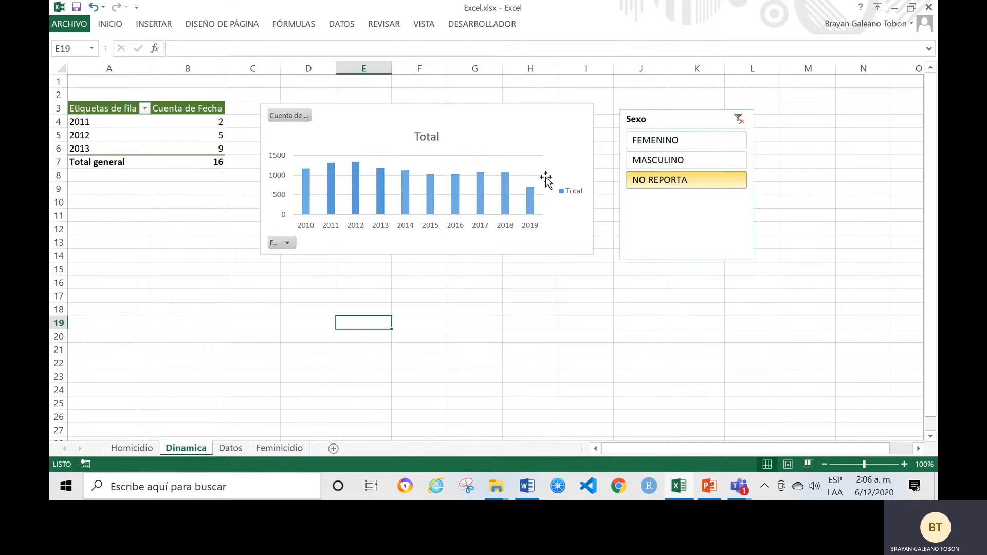
pyautogui.click(739, 119)
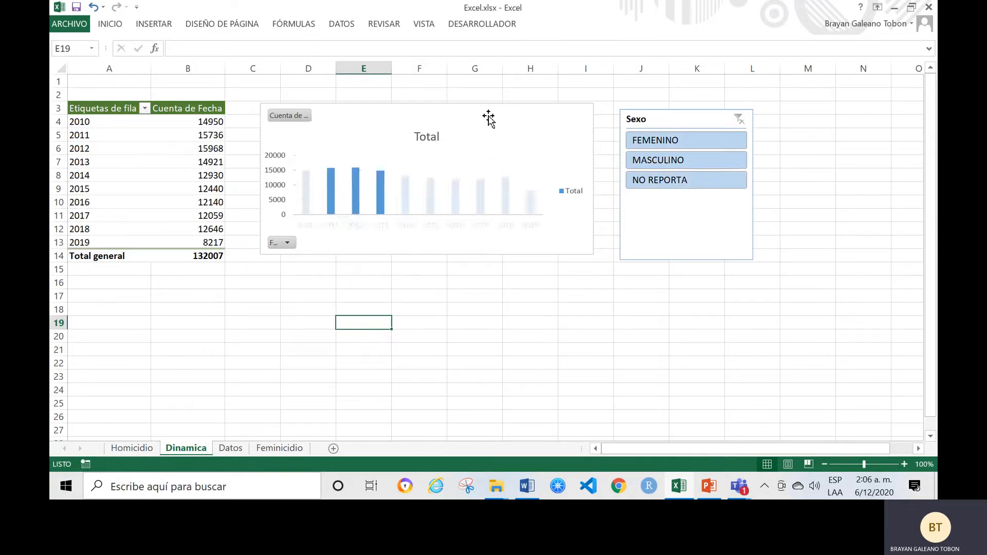
# Shift the pivot chart and the Sexo slicer slightly right to free column C beside the pivot table.
pyautogui.moveTo(518, 117); pyautogui.dragTo(536, 117)
pyautogui.moveTo(673, 119)
pyautogui.mouseDown()
pyautogui.moveTo(723, 114)
pyautogui.moveTo(685, 118)
pyautogui.mouseUp()
# Enter an SI formula in C4 that returns "OK" when B4 is greater than 10000 and "NO" otherwise.
pyautogui.click(252, 122)
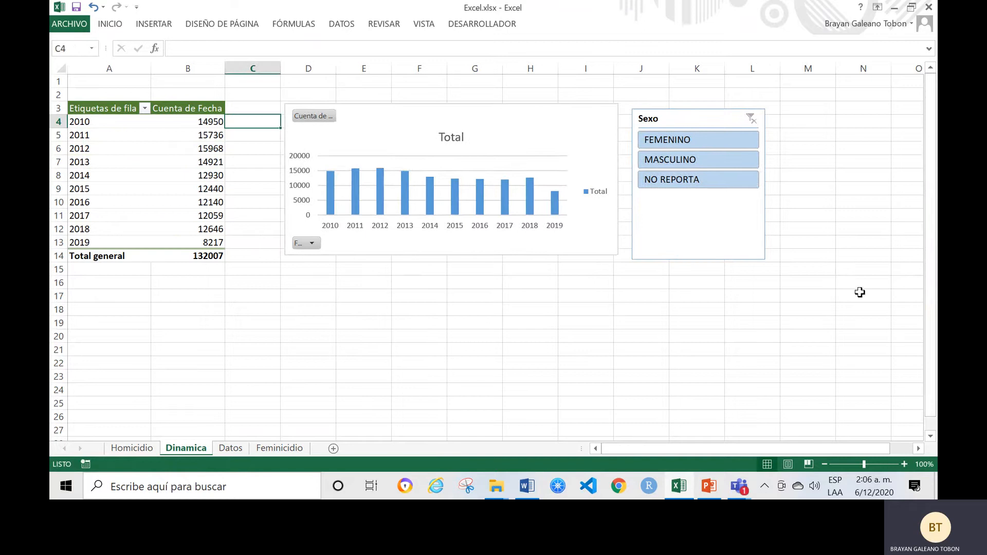
pyautogui.write('+si')
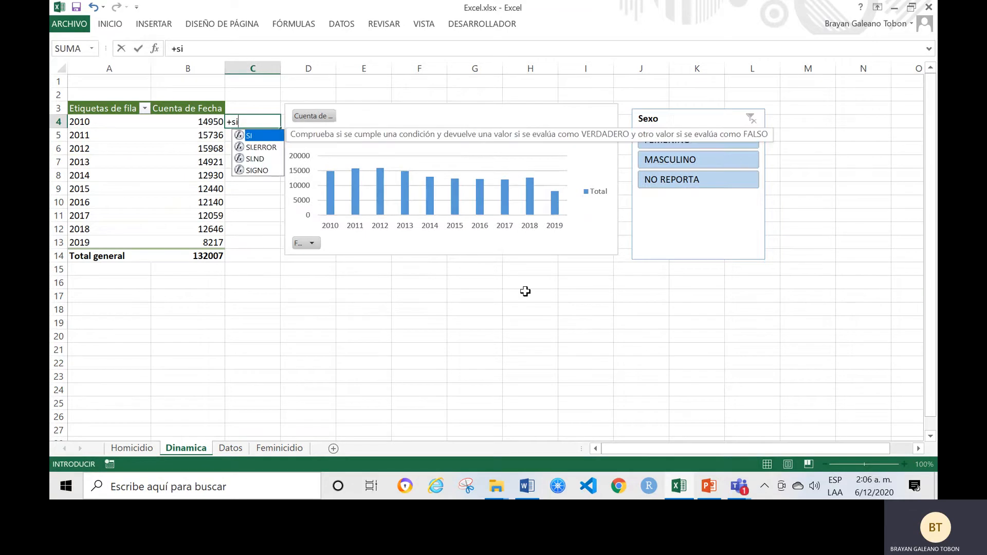
pyautogui.doubleClick(272, 137)
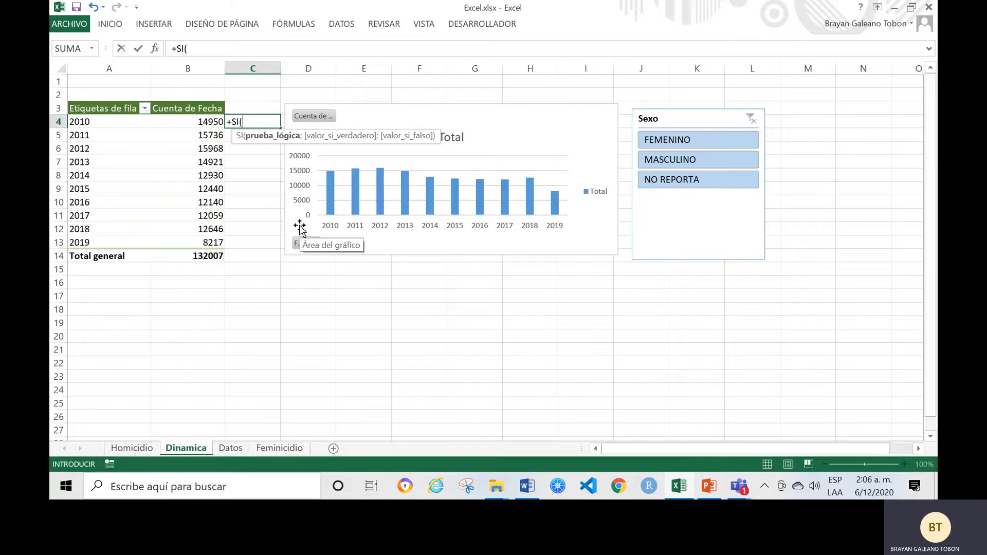
pyautogui.write('b4')
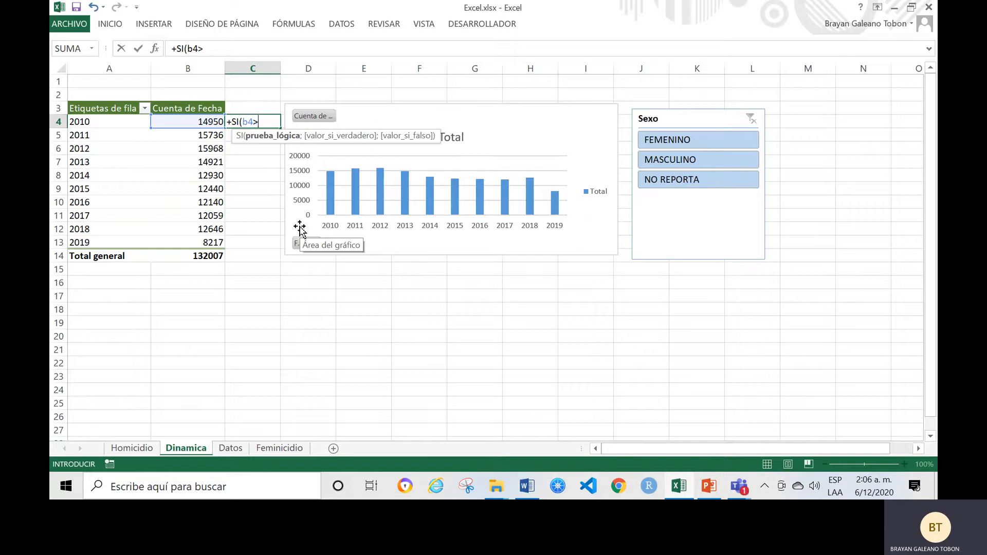
pyautogui.write('>10000')
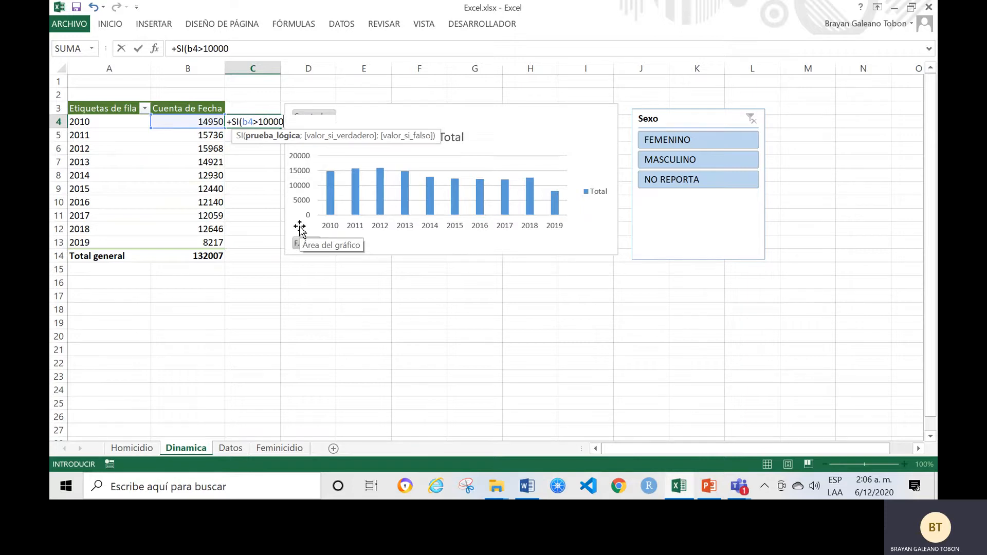
pyautogui.write(';"OK')
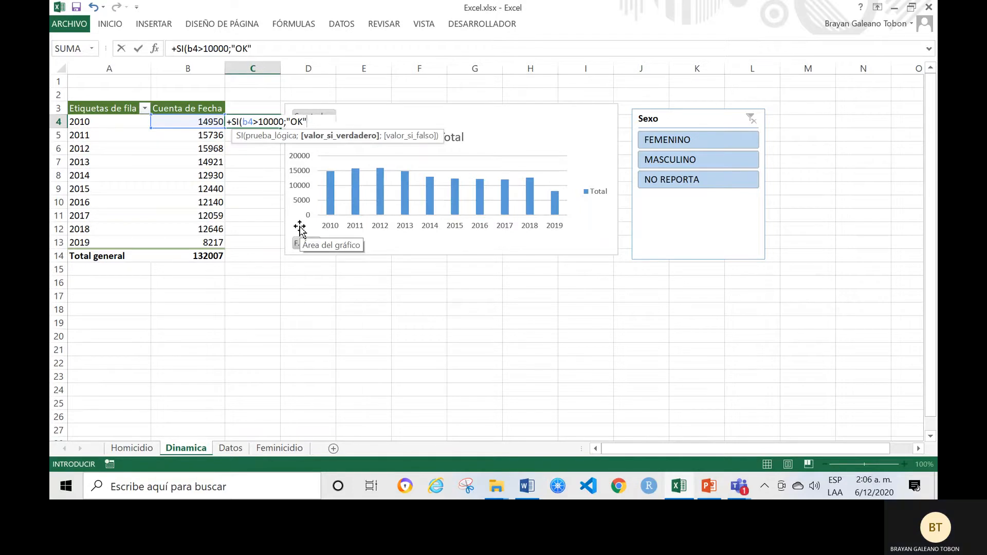
pyautogui.write('";"NO')
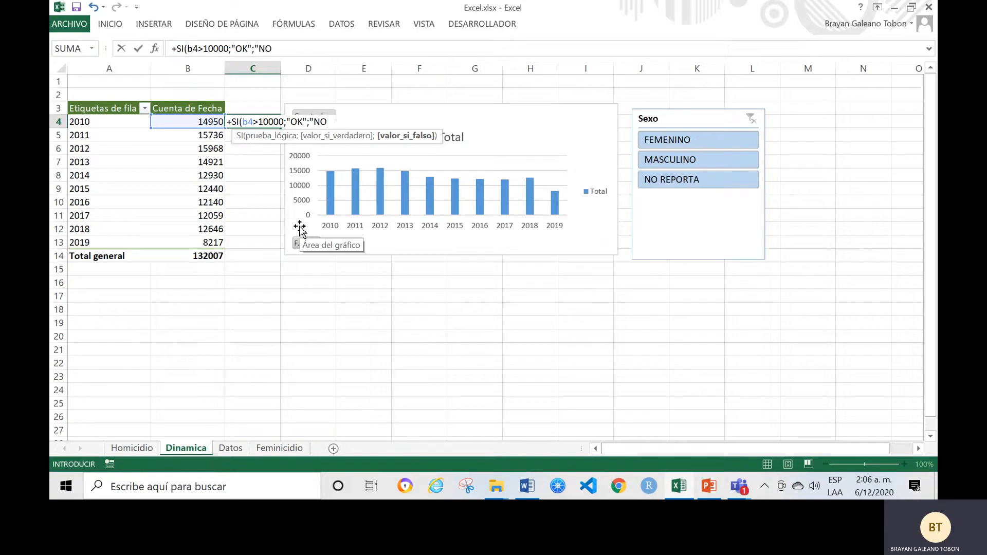
pyautogui.press('Return')
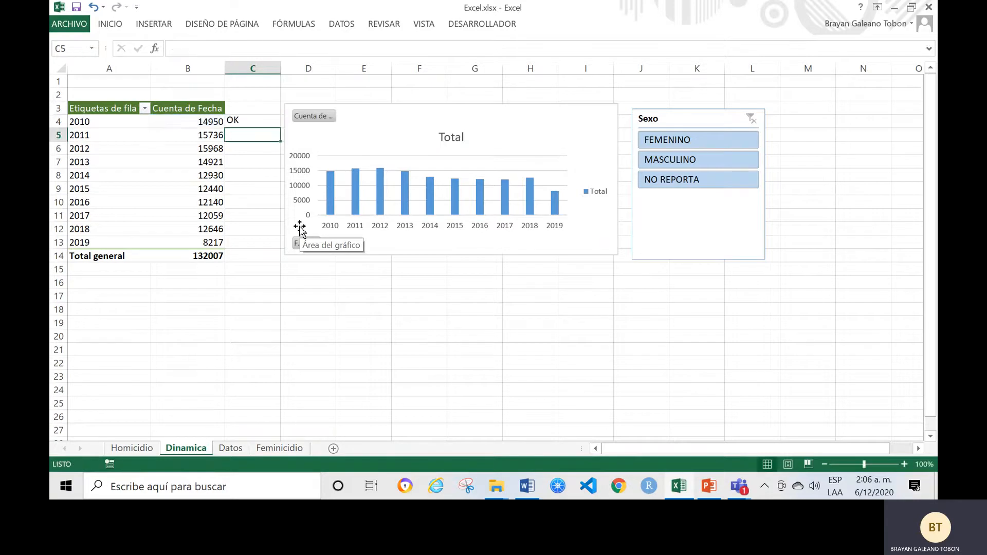
# Copy the SI formula from C4 down to C13 and review the formula in C13.
pyautogui.click(265, 123)
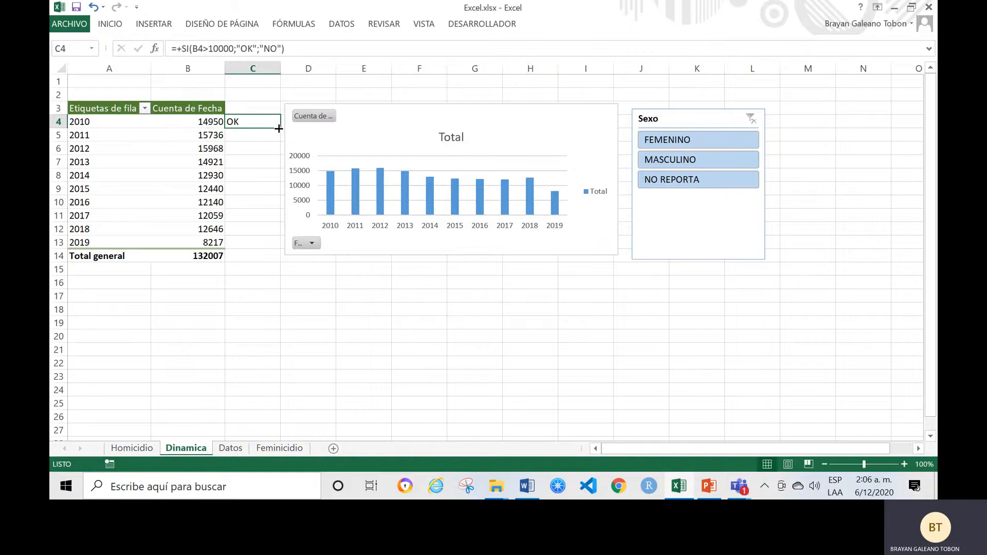
pyautogui.moveTo(278, 128); pyautogui.dragTo(259, 243)
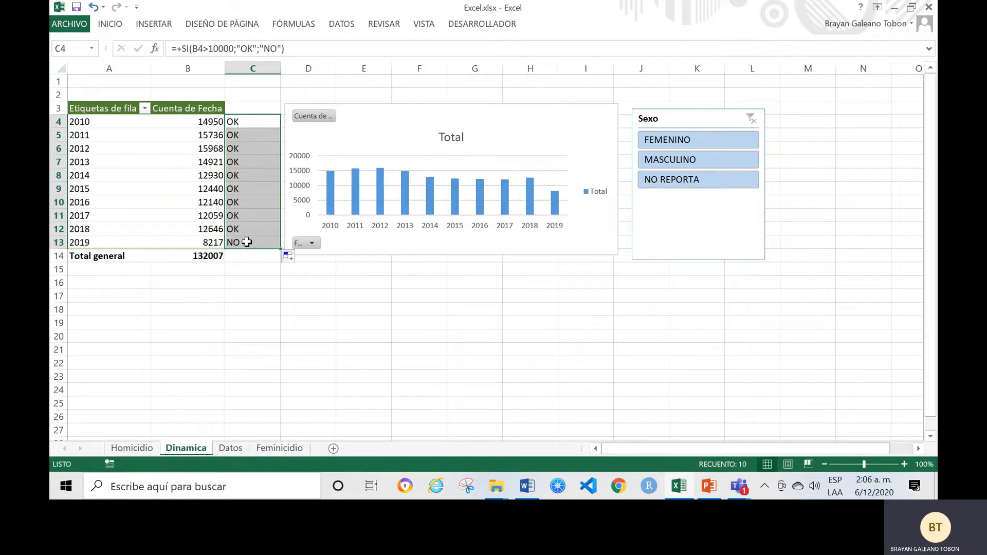
pyautogui.doubleClick(247, 242)
pyautogui.press('Return')
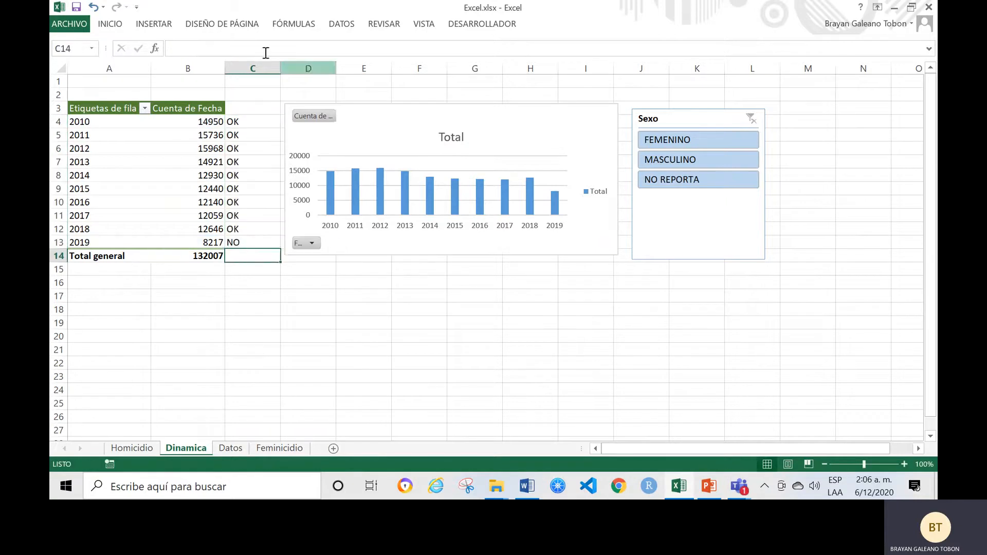
# Enter the heading Validar in C3, above the SI results.
pyautogui.click(257, 116)
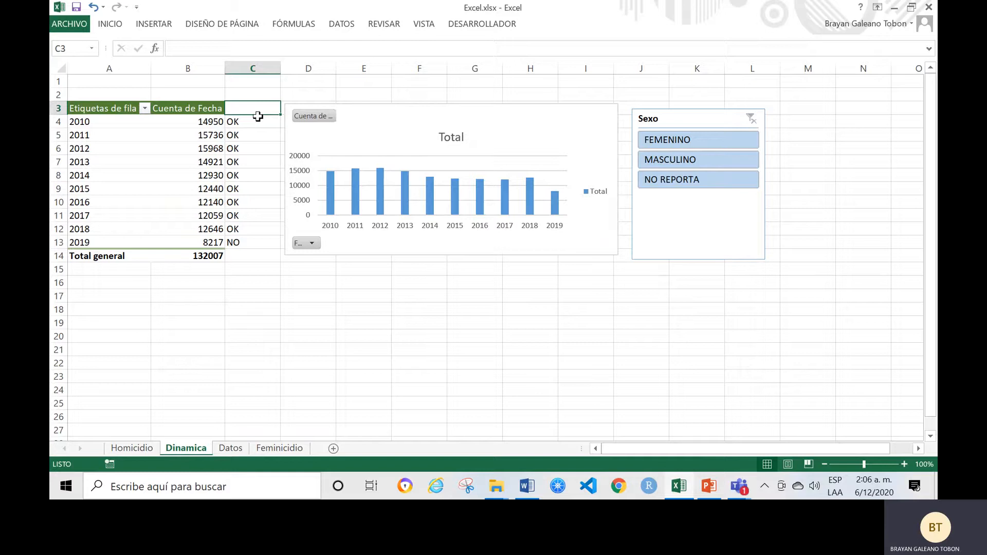
pyautogui.write('Validar')
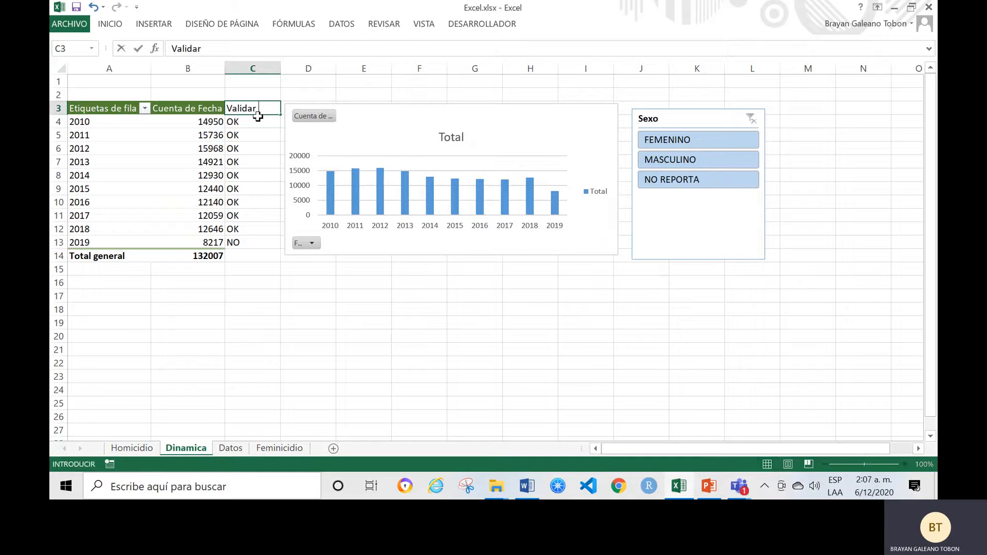
pyautogui.press('Return')
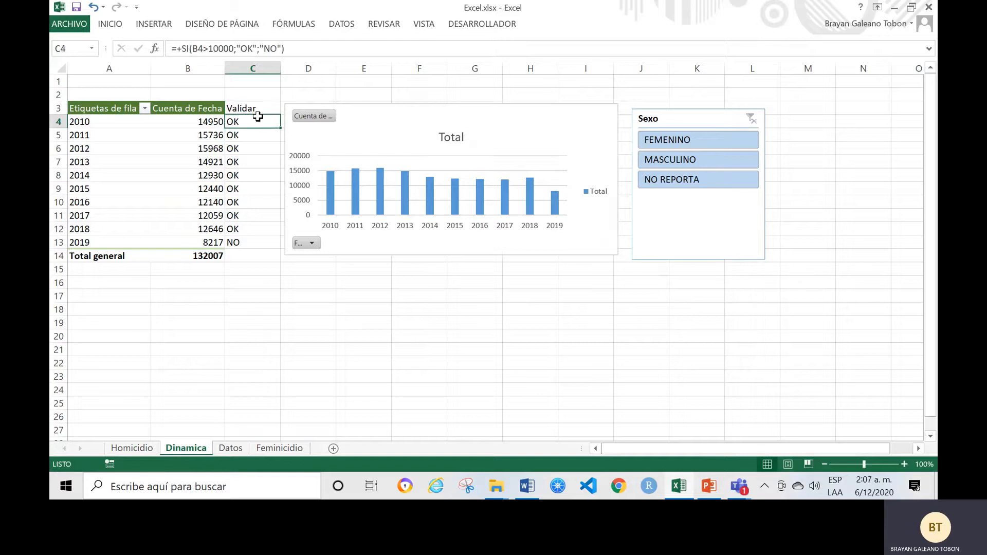
pyautogui.click(265, 149)
pyautogui.click(268, 108)
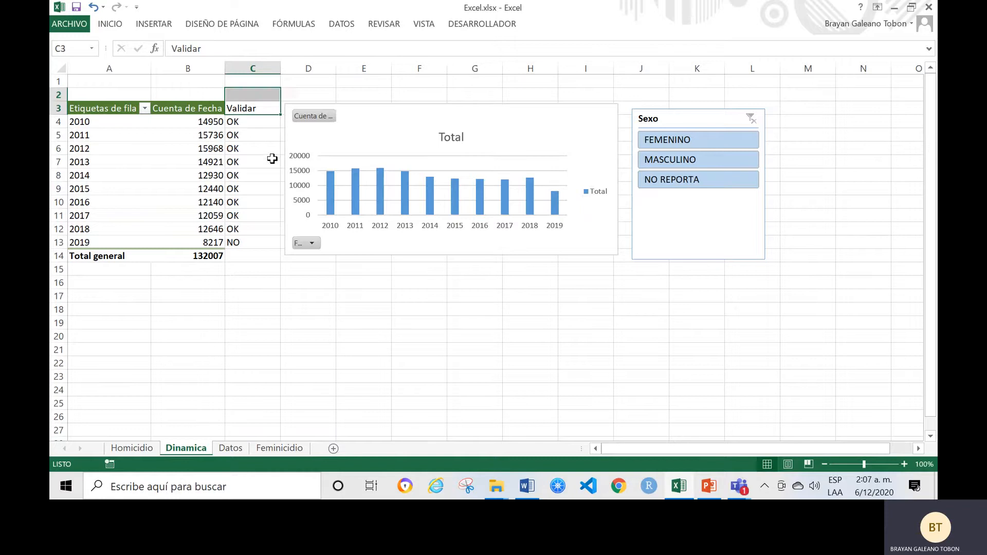
pyautogui.click(242, 123)
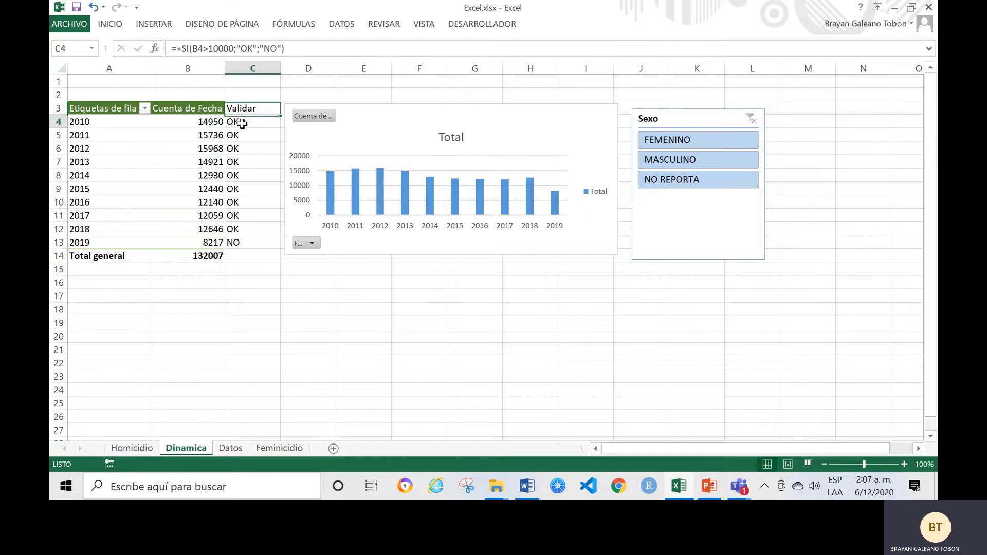
pyautogui.click(207, 123)
pyautogui.click(110, 25)
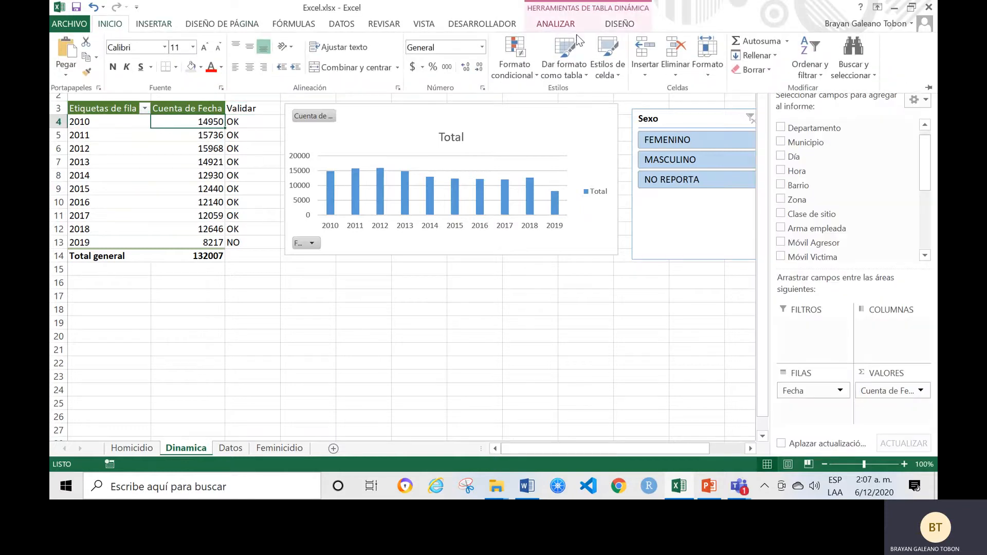
pyautogui.click(515, 57)
pyautogui.click(246, 315)
pyautogui.click(208, 122)
pyautogui.click(290, 391)
# Apply a red-yellow-green color scale to the yearly counts in B4:B13, with red for the highest values.
pyautogui.moveTo(203, 124); pyautogui.dragTo(205, 244)
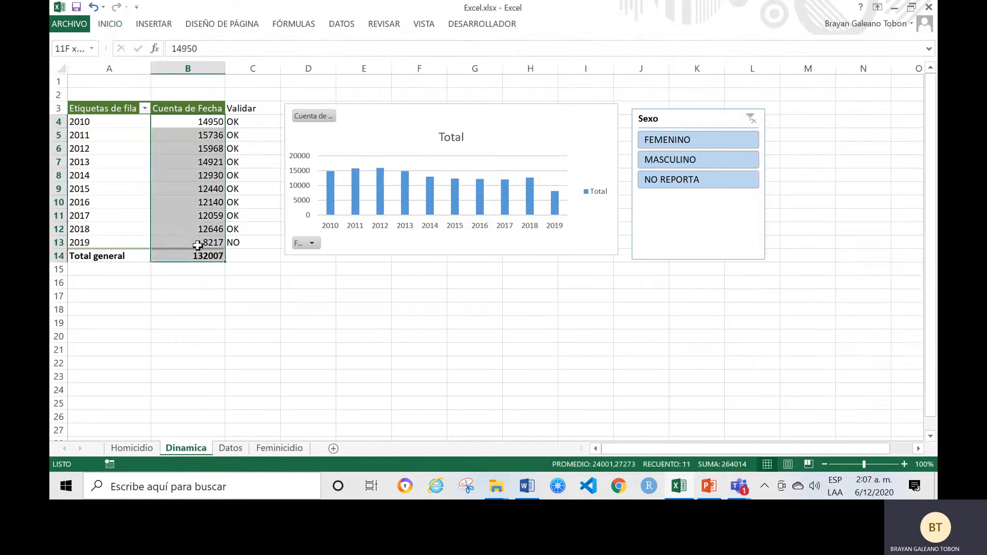
pyautogui.click(116, 25)
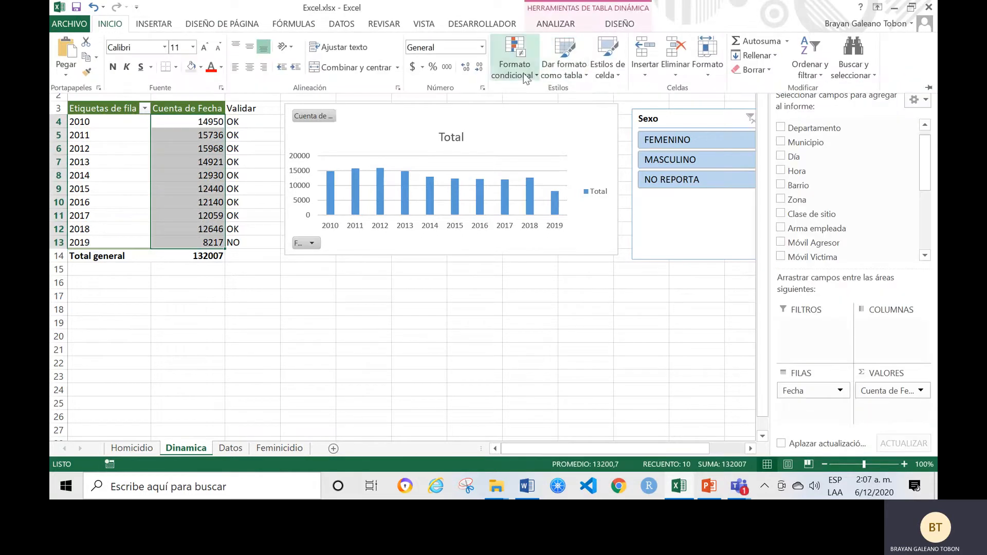
pyautogui.click(514, 56)
pyautogui.moveTo(548, 182)
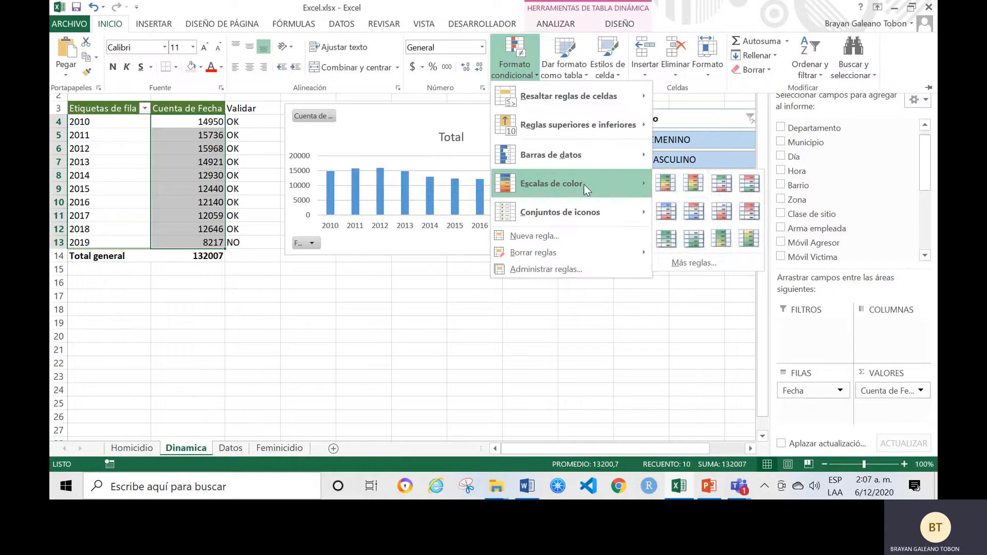
pyautogui.click(693, 184)
pyautogui.click(316, 376)
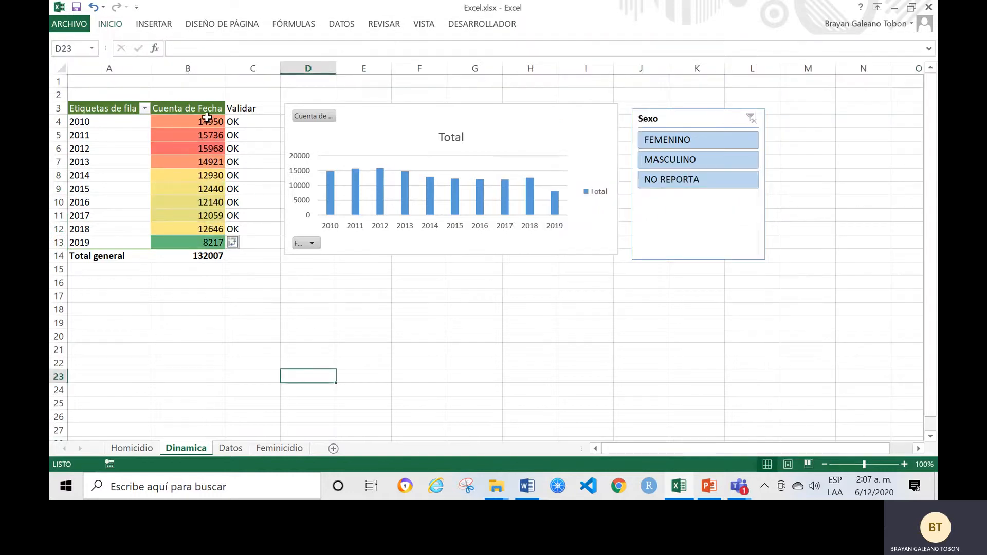
pyautogui.moveTo(207, 118); pyautogui.dragTo(191, 231)
pyautogui.click(185, 242)
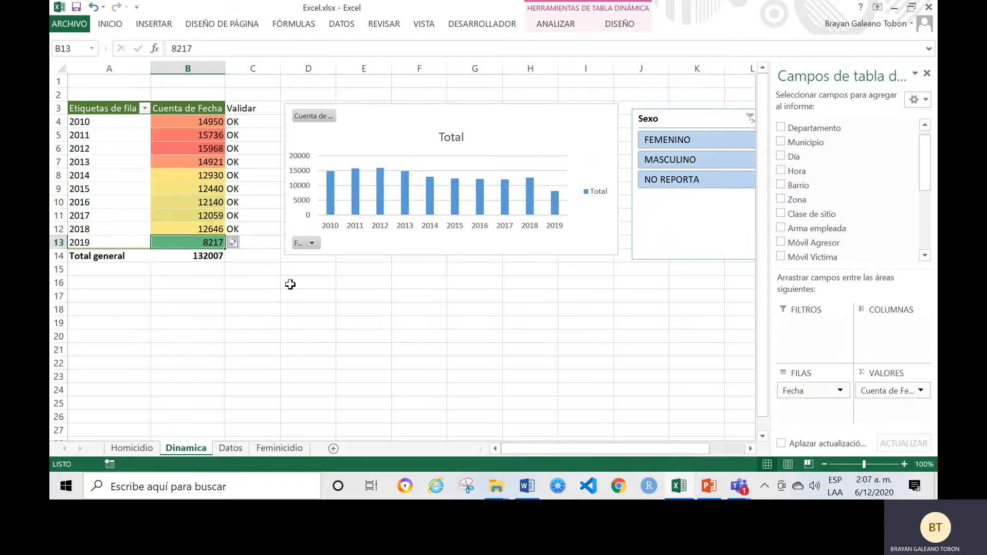
pyautogui.click(363, 321)
pyautogui.click(530, 337)
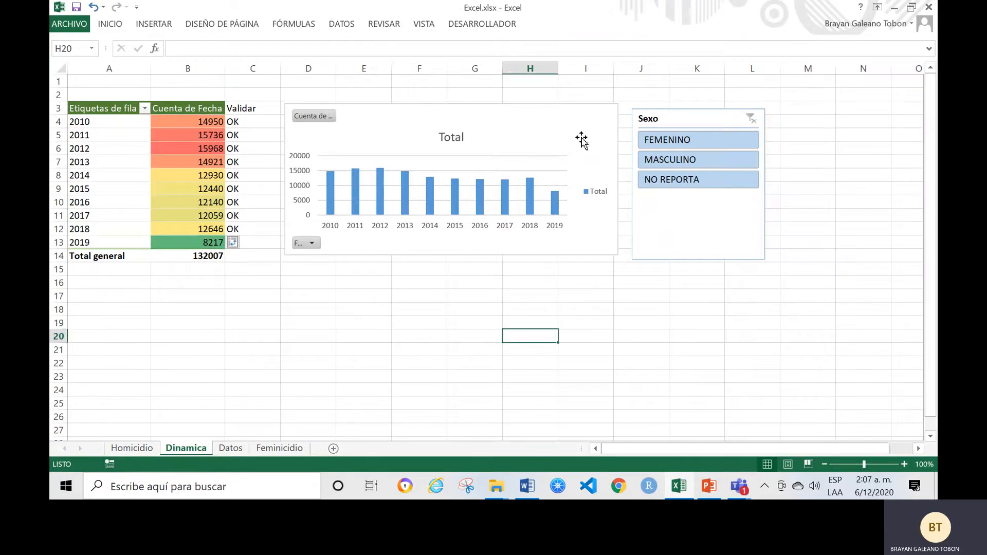
pyautogui.click(582, 140)
pyautogui.click(424, 24)
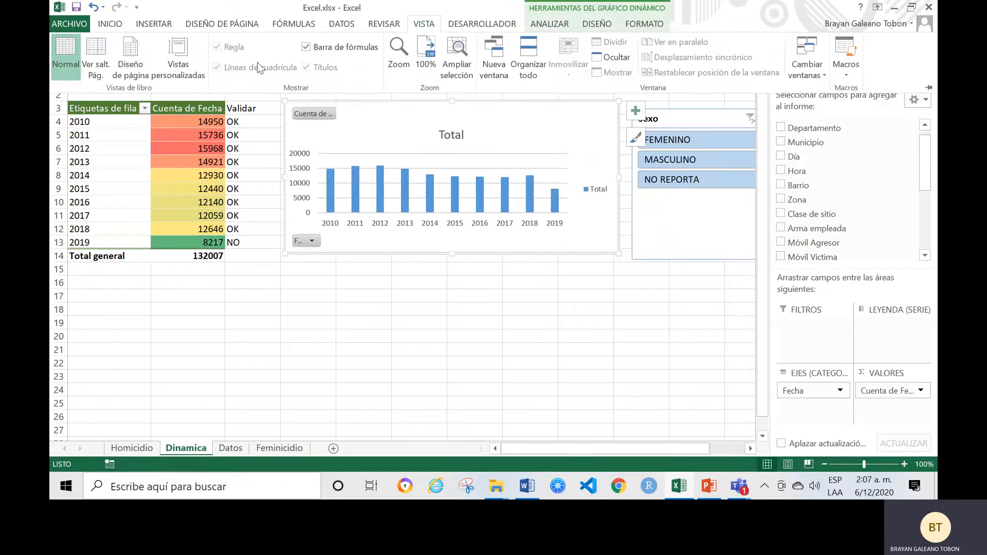
# Deselect the pivot chart and hide the gridlines of the Dinamica sheet.
pyautogui.click(480, 443)
pyautogui.click(363, 296)
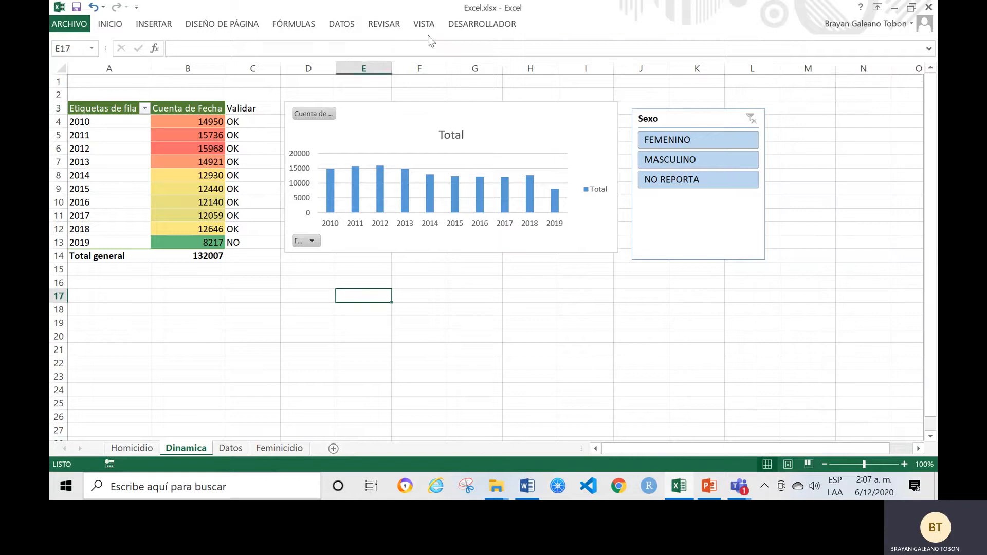
pyautogui.click(424, 24)
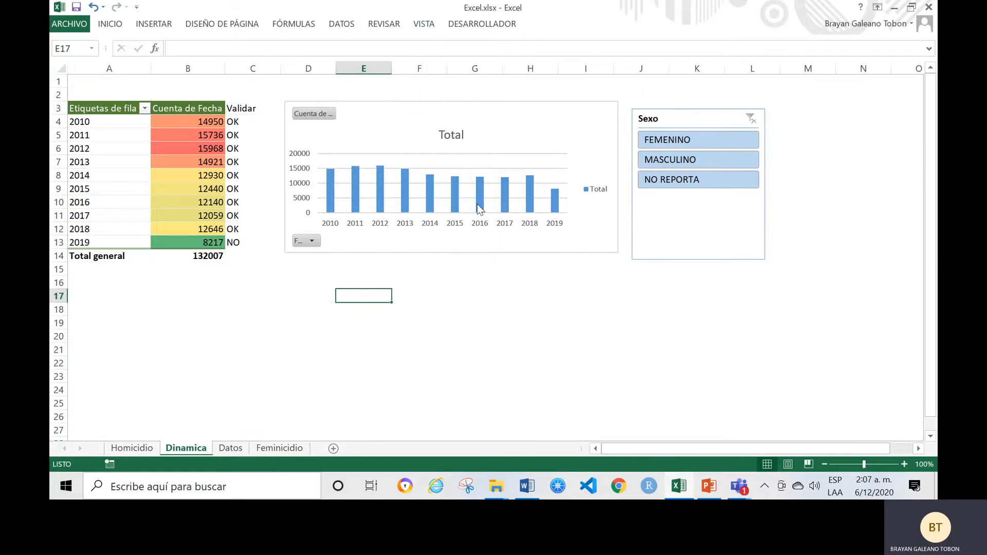
# Shift the pivot chart and the Sexo slicer slightly left, closing the gap between them.
pyautogui.moveTo(487, 110); pyautogui.dragTo(469, 114)
pyautogui.moveTo(649, 119); pyautogui.dragTo(621, 118)
pyautogui.press('Escape')
# Insert a blank row above row 1 of the Dinamica sheet.
pyautogui.rightClick(51, 84)
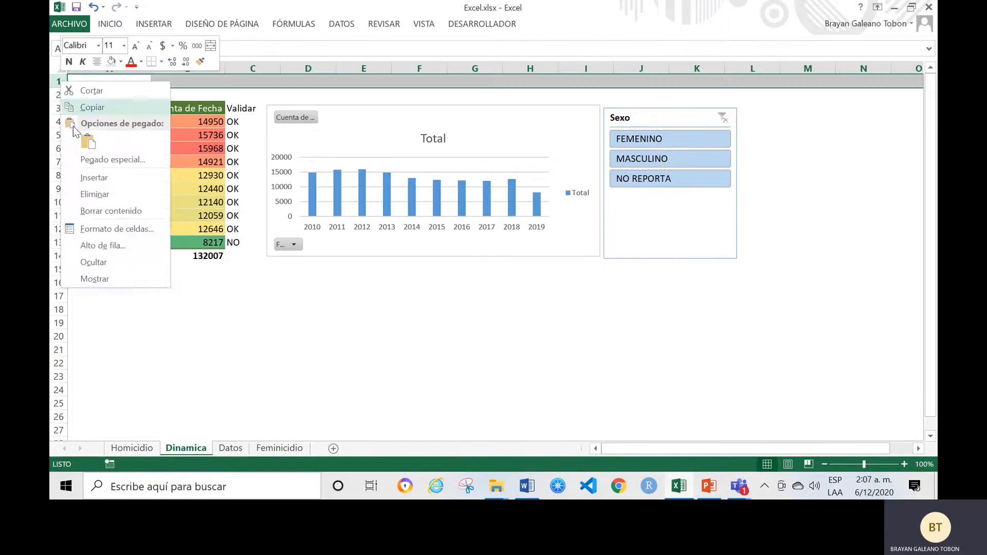
pyautogui.click(121, 176)
pyautogui.click(316, 298)
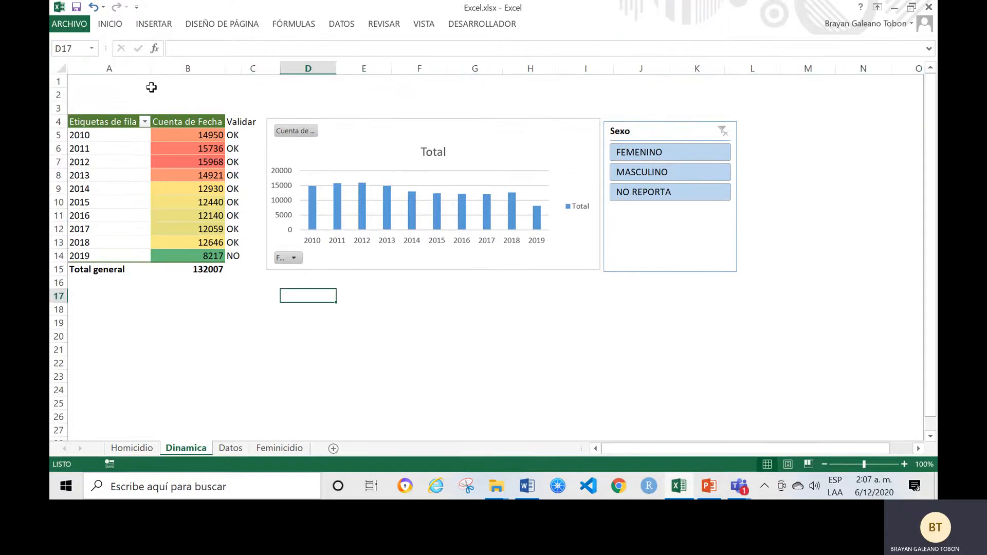
# Merge and center A1:K2 and enter the title DINAMICA TIPOS PENALES in it.
pyautogui.moveTo(147, 82); pyautogui.dragTo(710, 90)
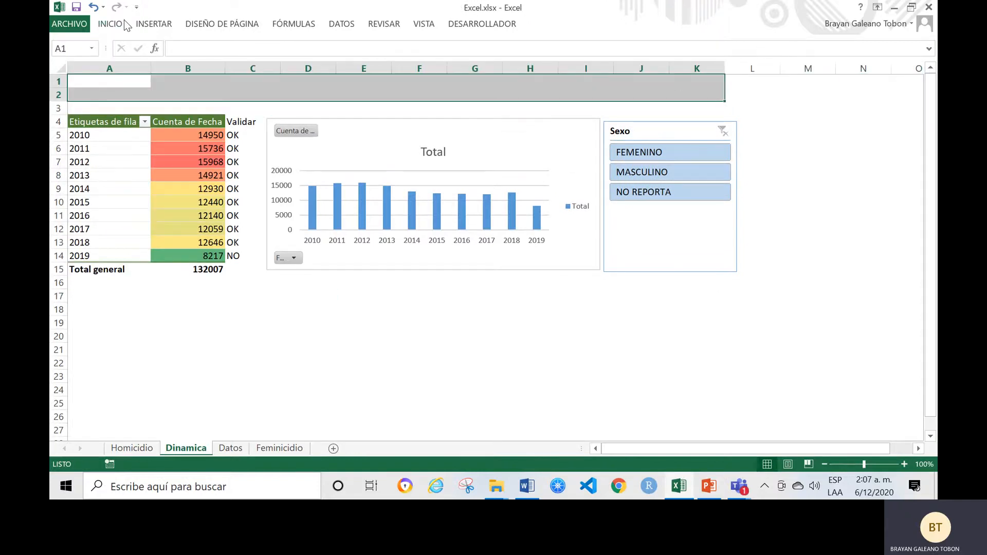
pyautogui.click(124, 23)
pyautogui.click(360, 67)
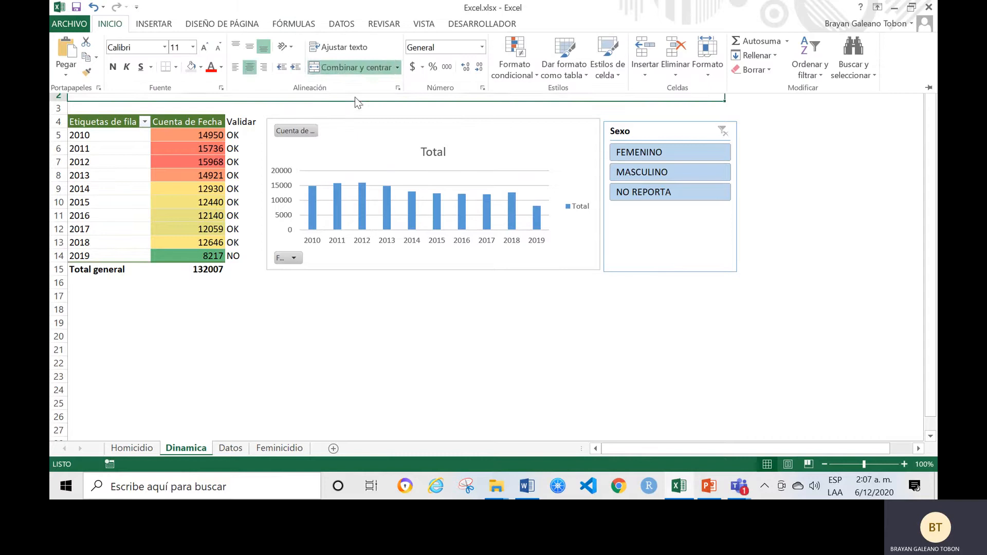
pyautogui.doubleClick(349, 86)
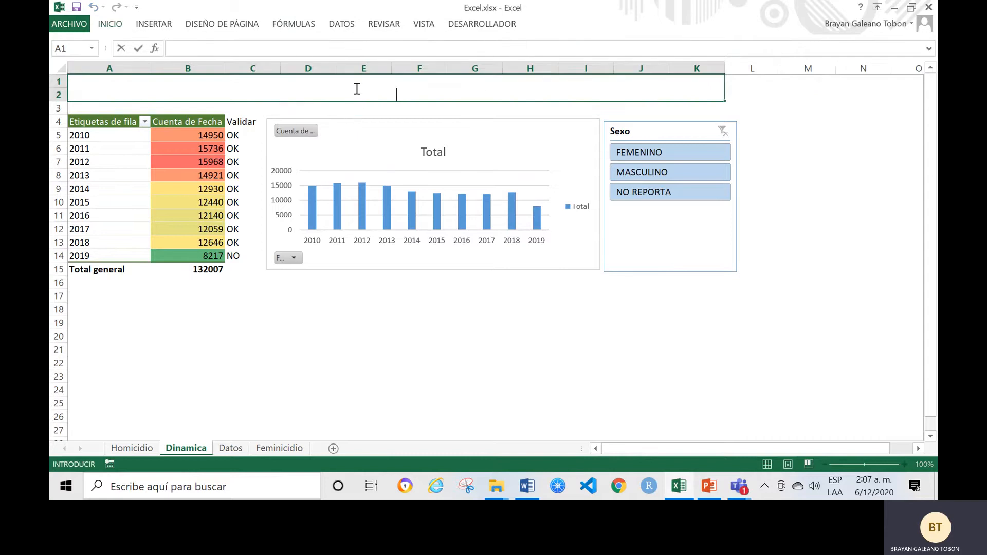
pyautogui.write('DINAMICA')
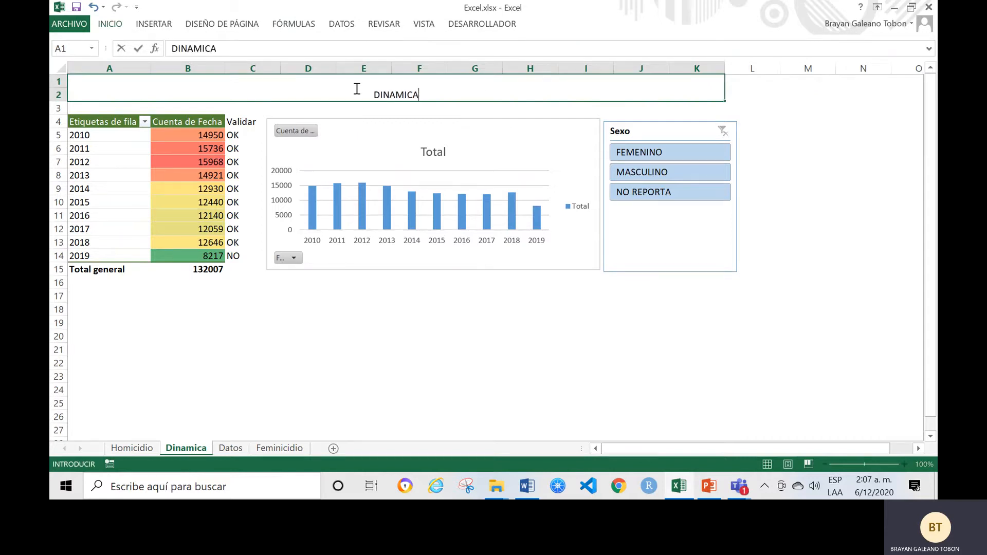
pyautogui.write(' TIPOS PENALES')
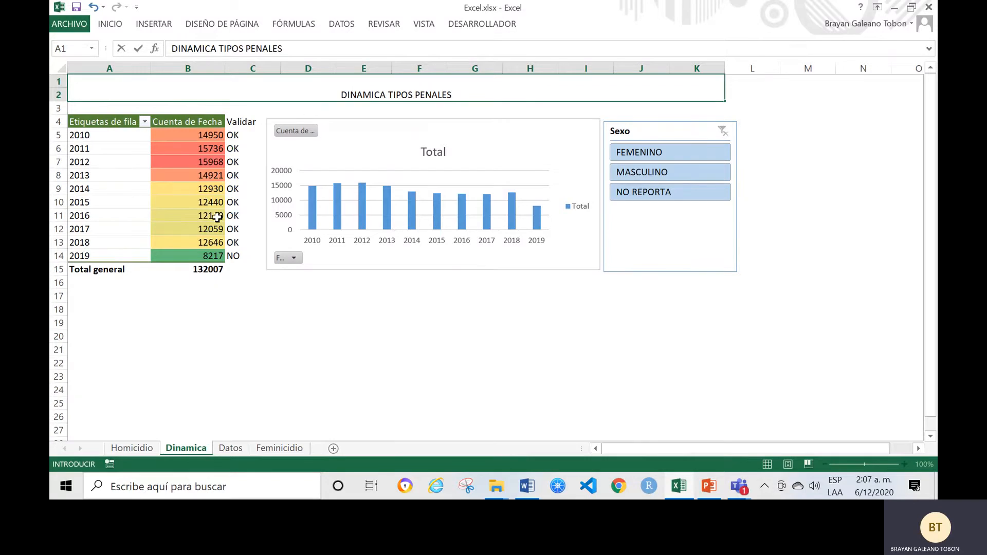
pyautogui.click(412, 291)
# Fill the merged title cell DINAMICA TIPOS PENALES with the standard light green color.
pyautogui.click(393, 97)
pyautogui.click(110, 24)
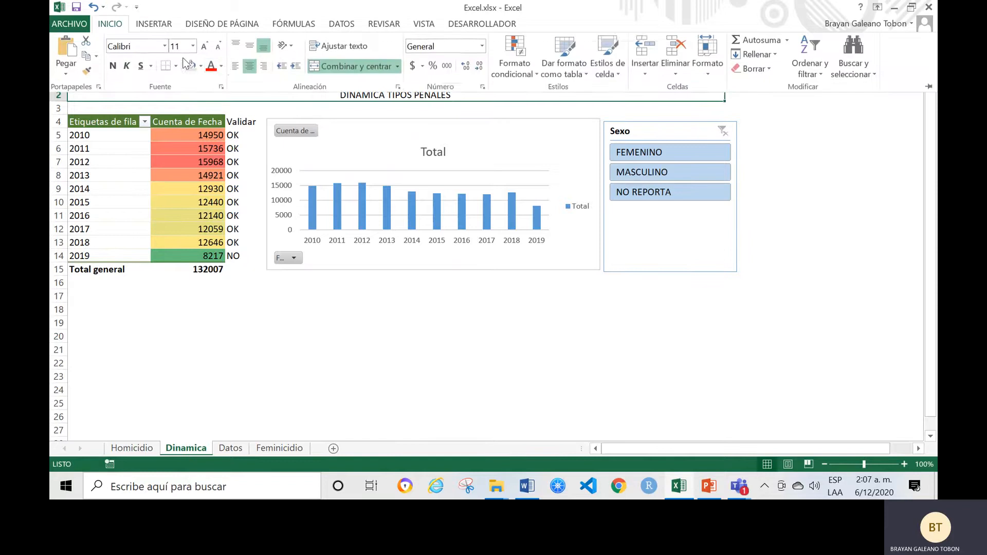
pyautogui.click(200, 66)
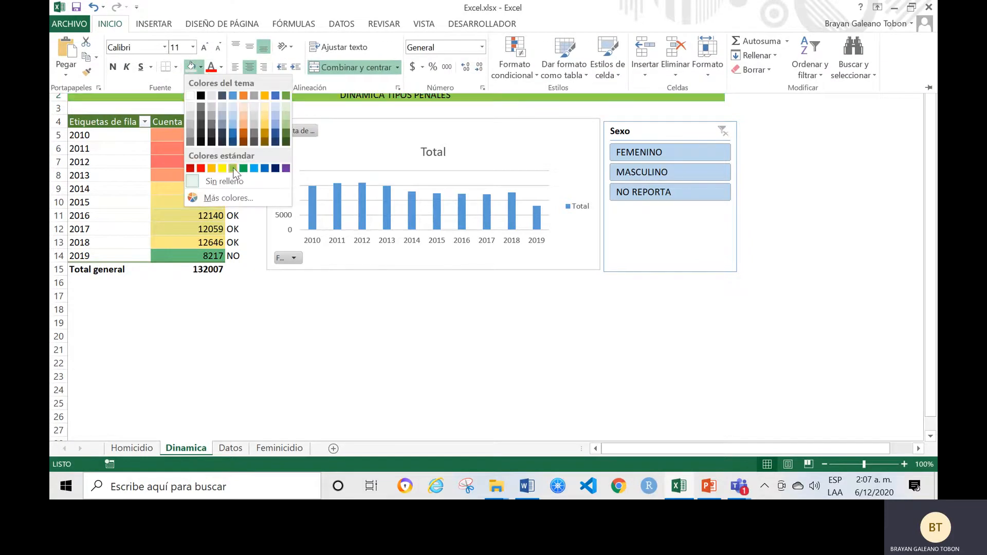
pyautogui.click(233, 169)
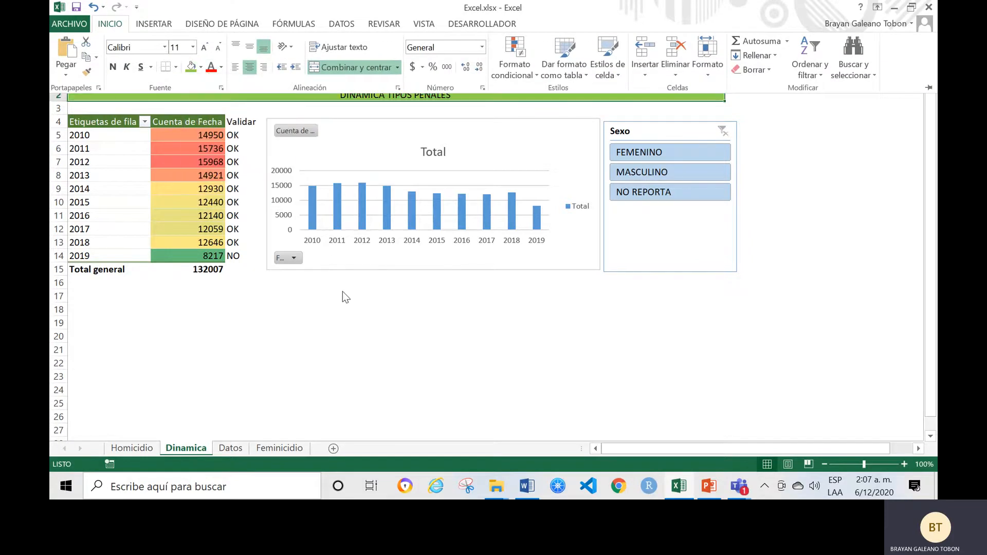
# Make the text of the DINAMICA TIPOS PENALES title white and bold.
pyautogui.click(222, 67)
pyautogui.click(212, 106)
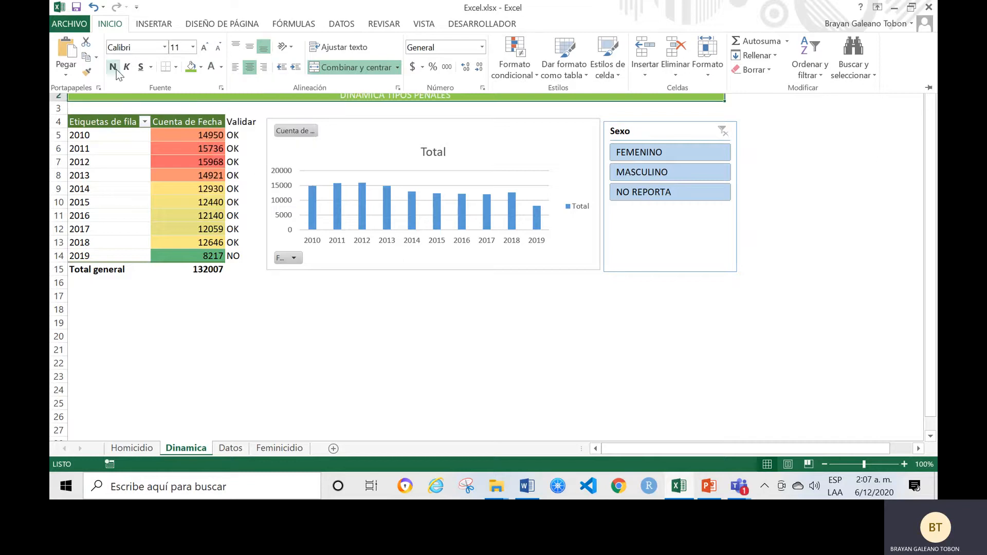
pyautogui.click(390, 336)
pyautogui.click(481, 337)
# Align the DINAMICA TIPOS PENALES title vertically in the middle of its merged cell.
pyautogui.click(337, 104)
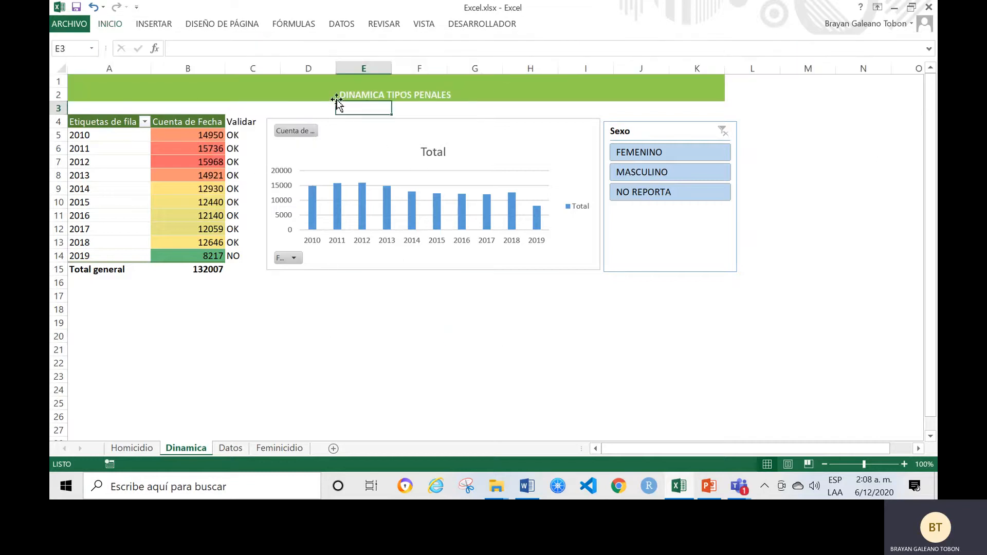
pyautogui.click(77, 91)
pyautogui.click(111, 24)
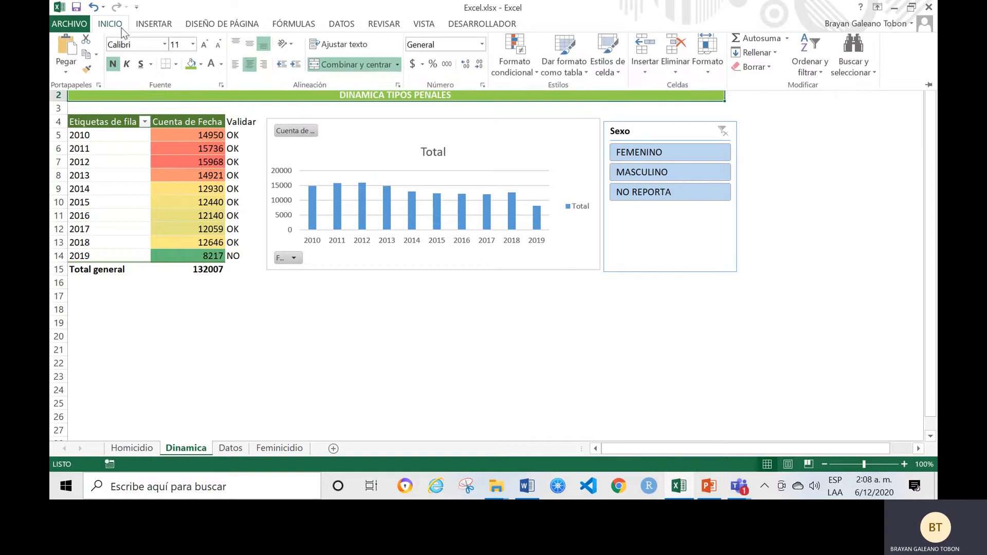
pyautogui.click(249, 48)
pyautogui.click(382, 329)
pyautogui.click(420, 350)
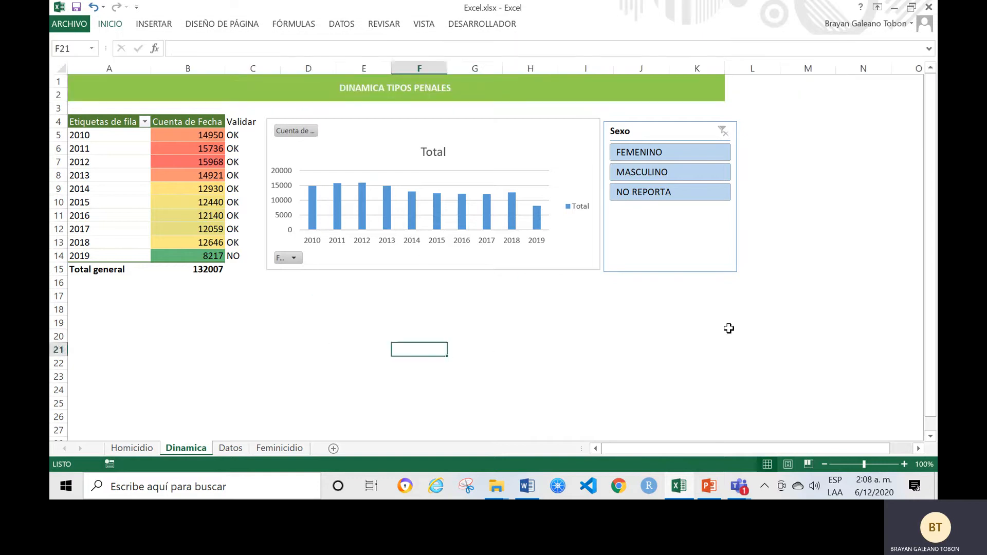
pyautogui.click(813, 283)
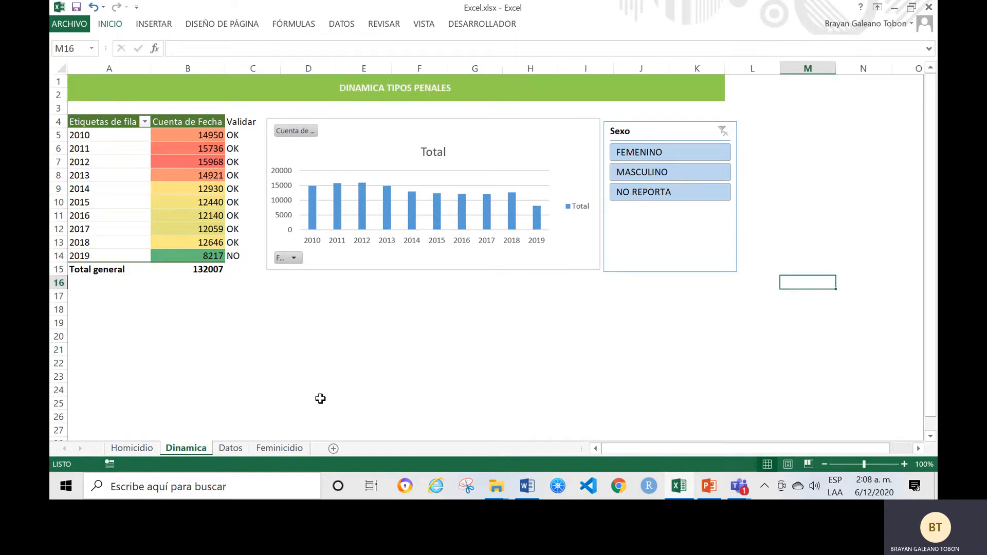
# Test the Sexo slicer by filtering by FEMENINO, MASCULINO and NO REPORTA separately, and clear the filter.
pyautogui.click(665, 153)
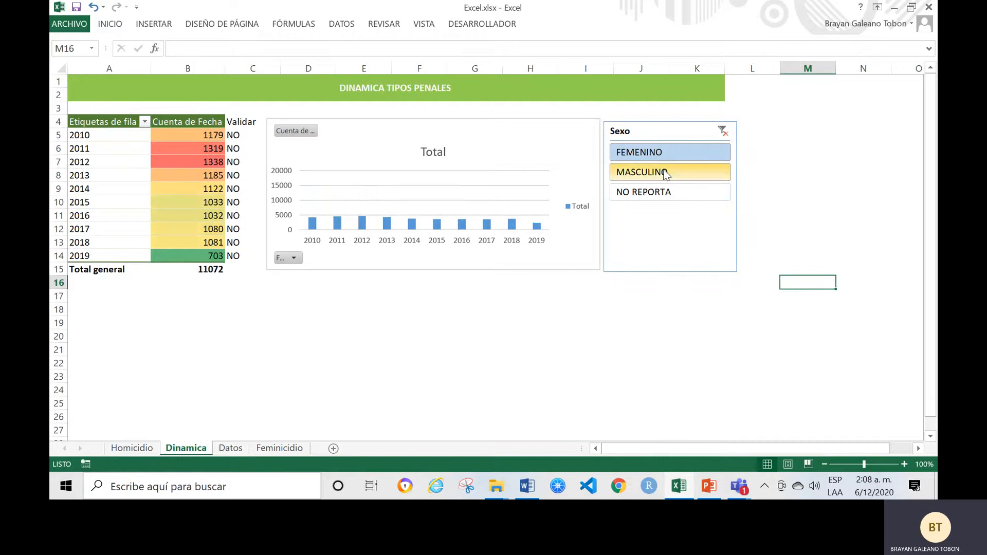
pyautogui.click(684, 172)
pyautogui.click(684, 192)
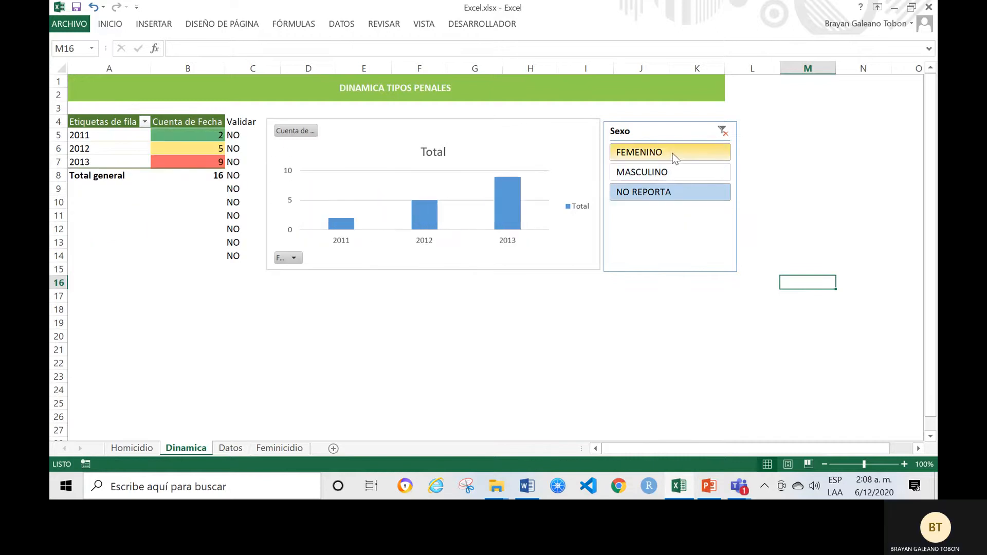
pyautogui.click(677, 172)
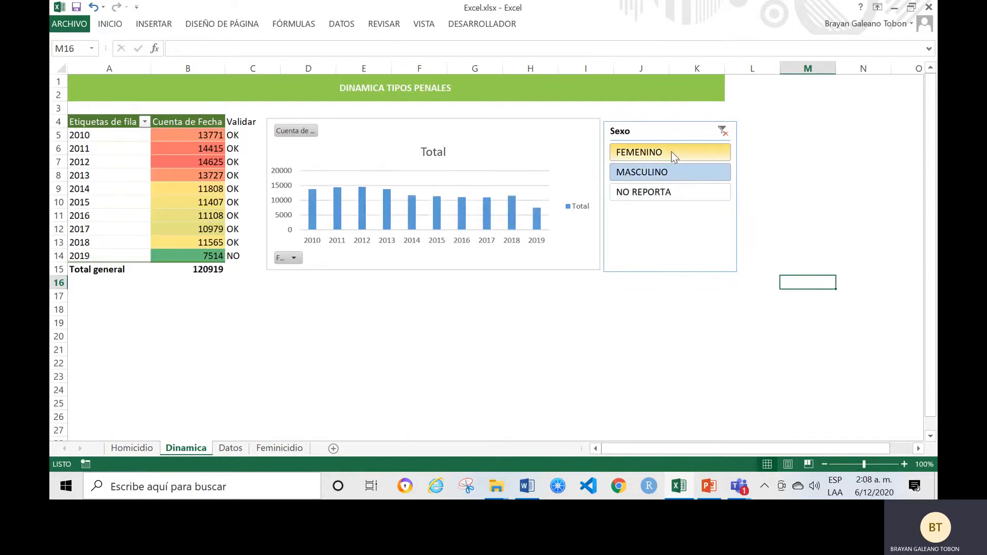
pyautogui.click(671, 152)
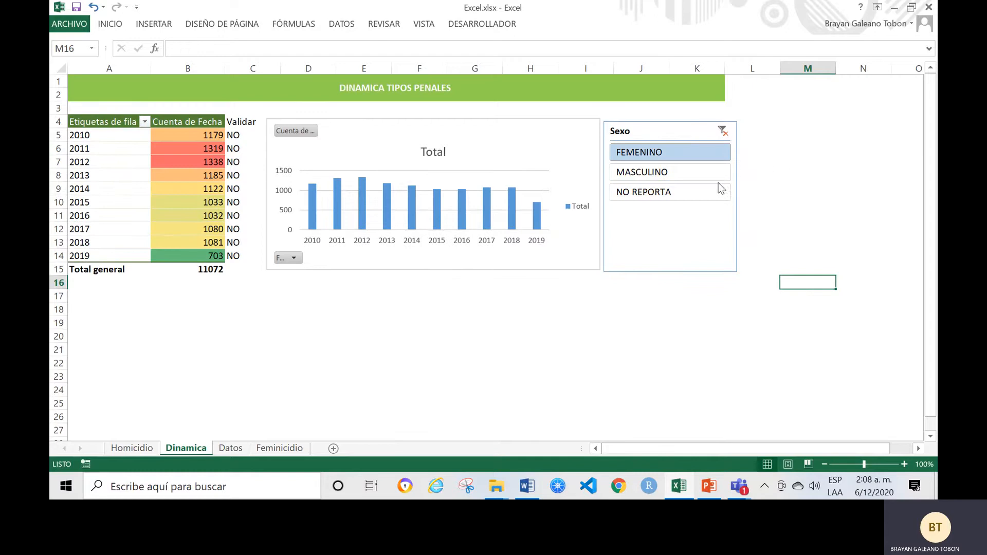
pyautogui.click(669, 172)
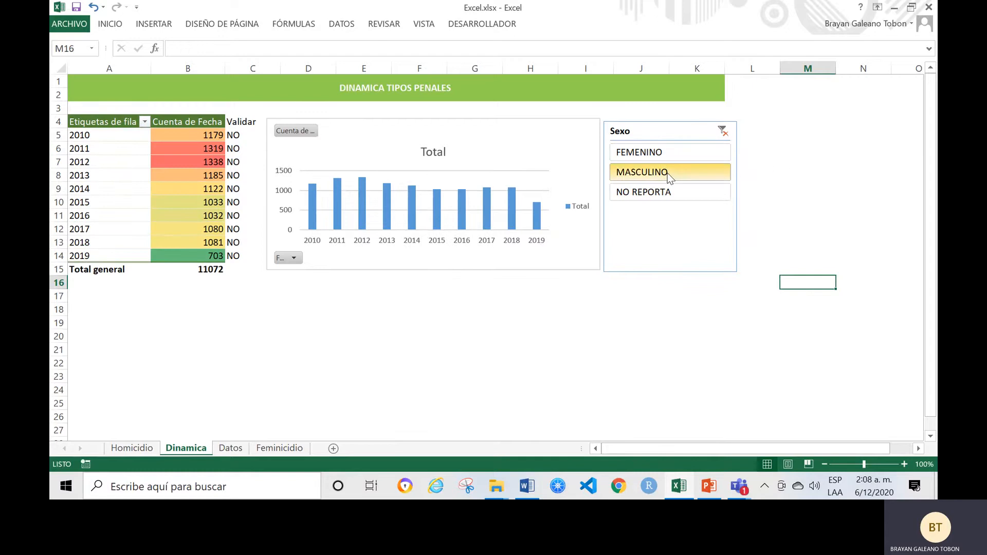
pyautogui.click(723, 132)
pyautogui.click(785, 187)
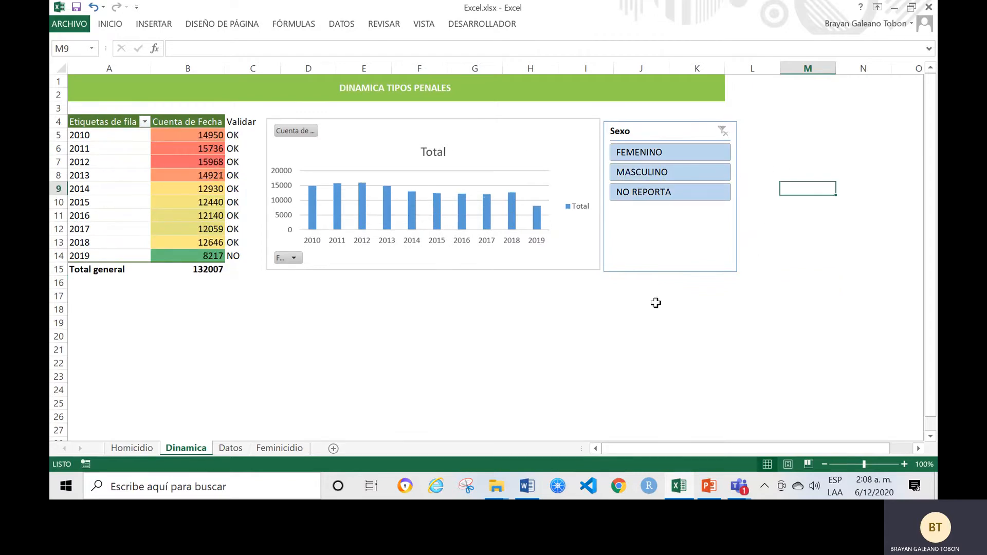
# Look through the Datos and Feminicidio sheets and the Homicidio tables and charts, and switch to the PowerPoint presentation.
pyautogui.click(231, 448)
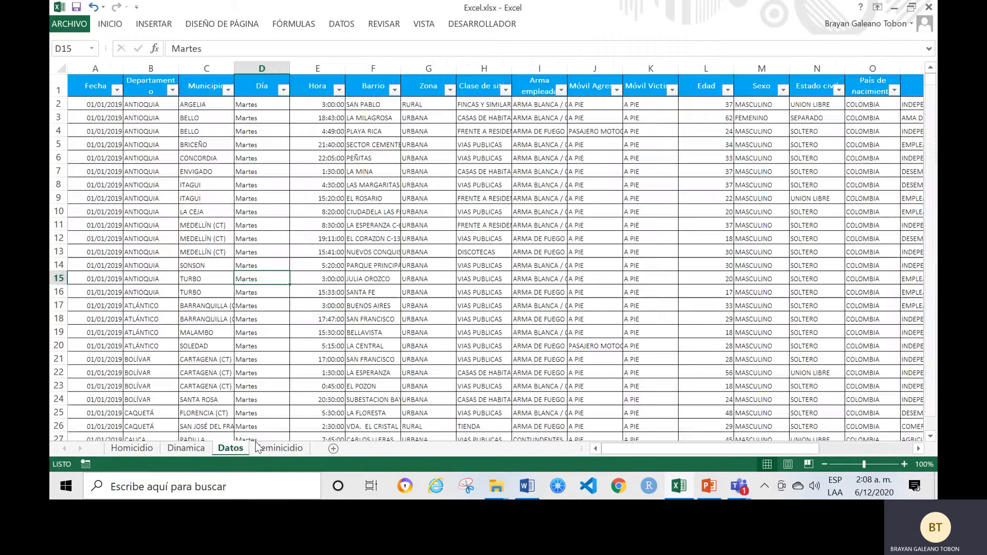
pyautogui.click(258, 448)
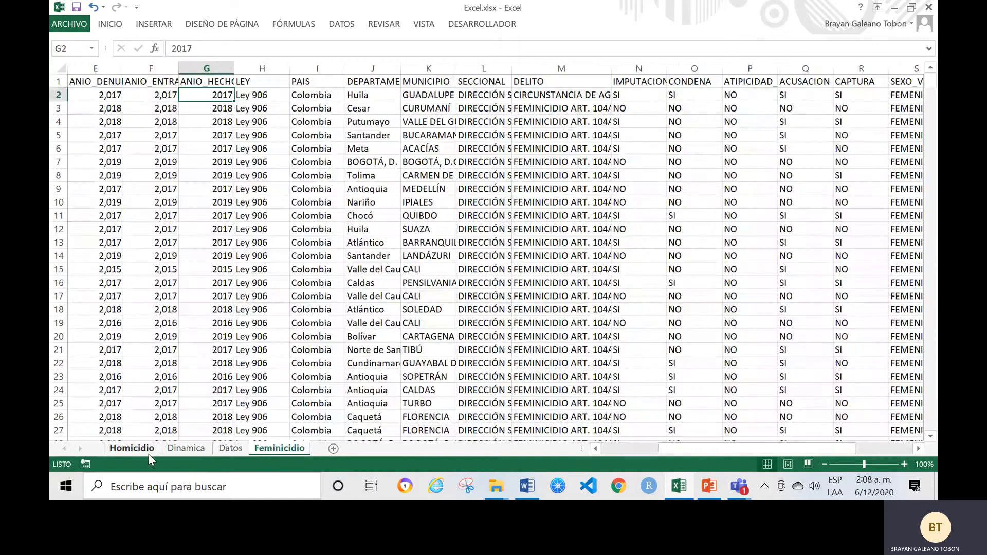
pyautogui.click(148, 454)
pyautogui.moveTo(823, 448); pyautogui.dragTo(441, 392)
pyautogui.click(311, 366)
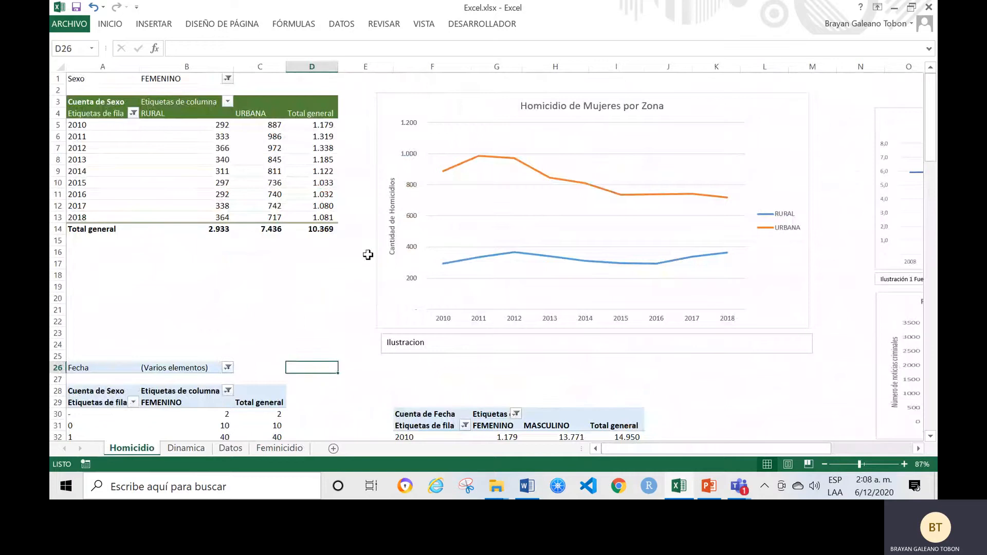
pyautogui.scroll(-8, 367, 298)
pyautogui.scroll(-7, 367, 298)
pyautogui.scroll(6, 369, 288)
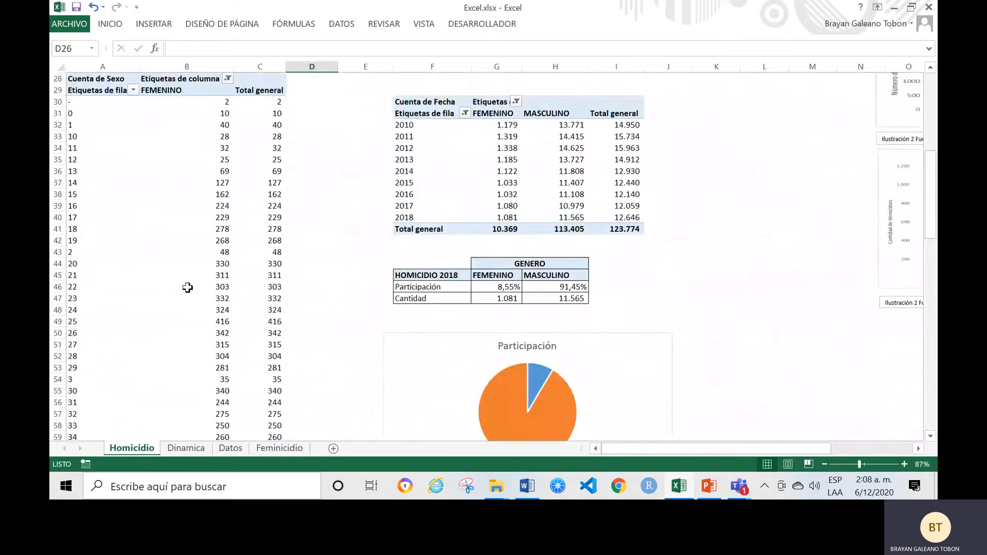
pyautogui.scroll(9, 318, 281)
pyautogui.moveTo(720, 447); pyautogui.dragTo(880, 434)
pyautogui.scroll(-3, 818, 278)
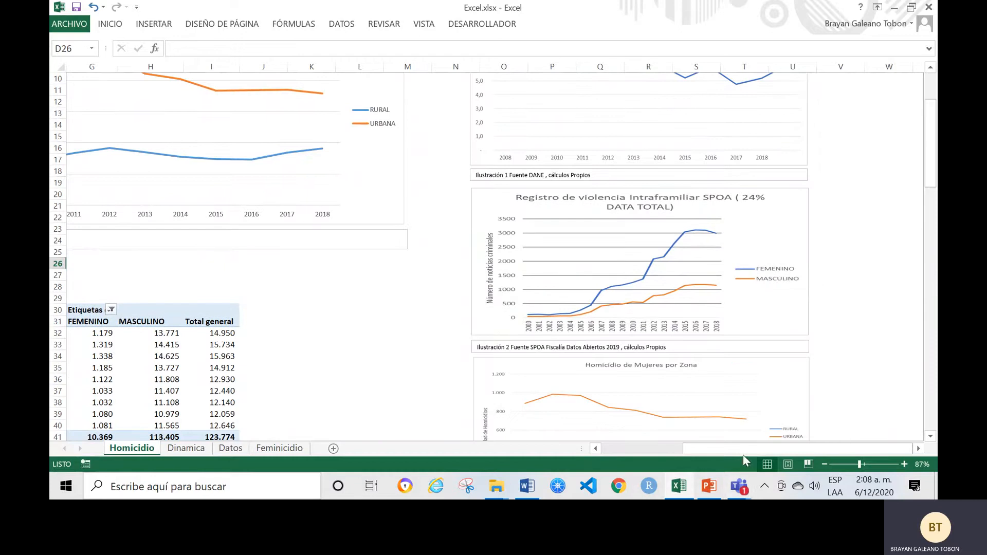
pyautogui.click(709, 486)
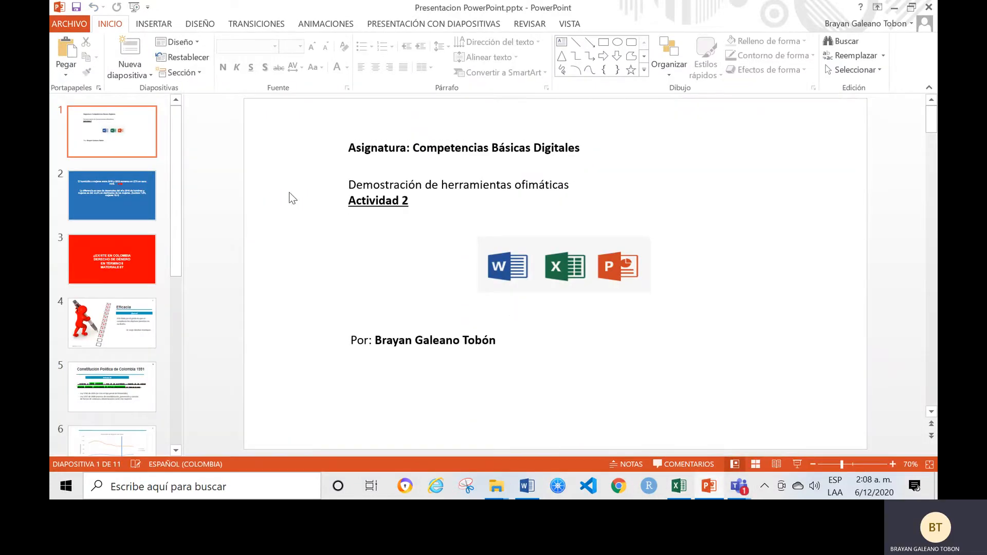
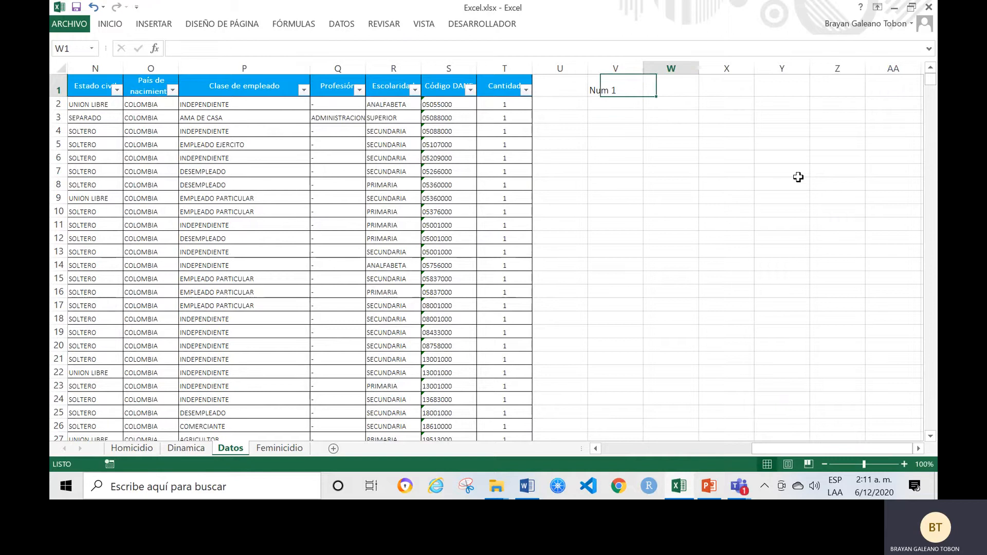
# Enter the header Num 2 in cell W1 of the Datos sheet.
pyautogui.press('Right')
pyautogui.write('Nue')
pyautogui.press('BackSpace')
pyautogui.press('BackSpace')
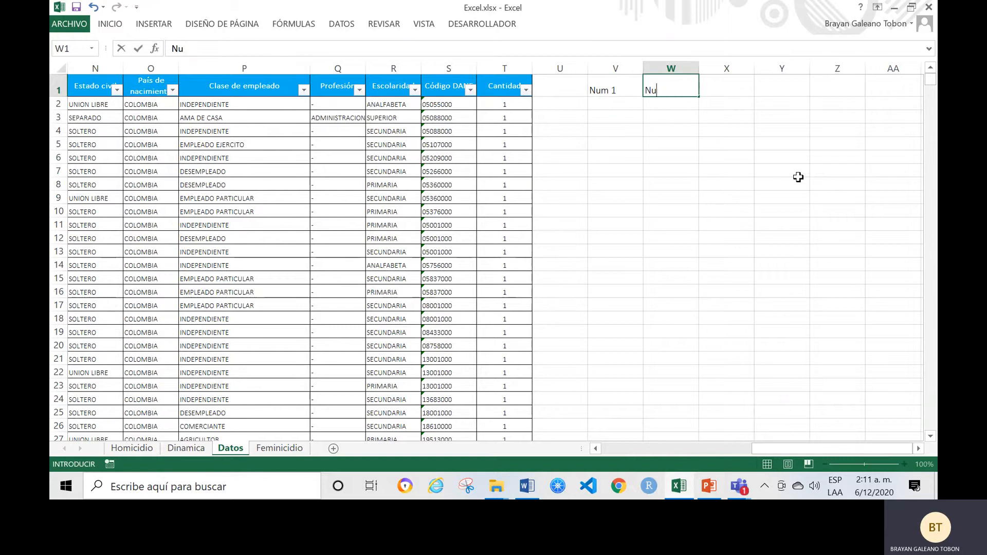
pyautogui.press('BackSpace')
pyautogui.press('BackSpace')
pyautogui.write('Nu')
pyautogui.press('Return')
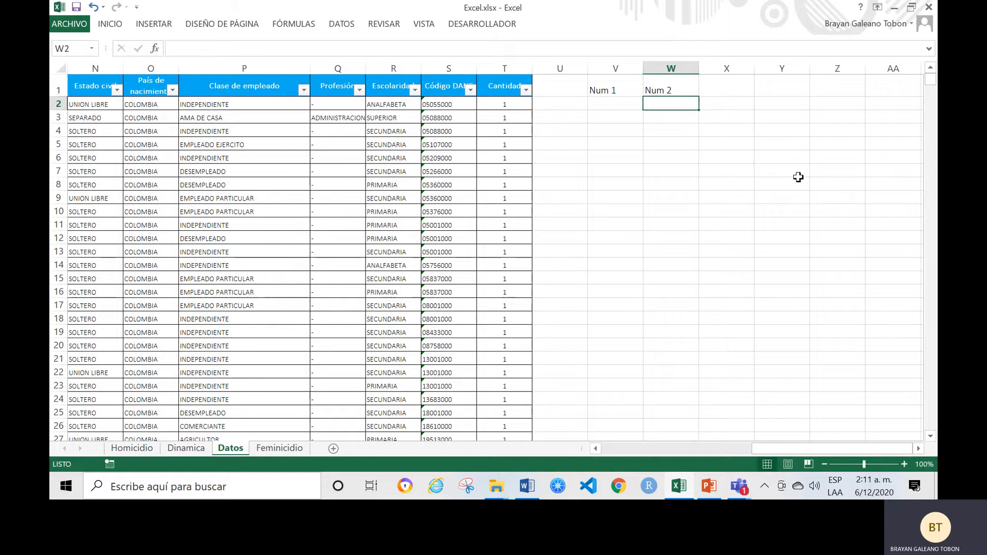
# Enter 4 under Num 1 in V2 and 5 under Num 2 in W2.
pyautogui.press('Left')
pyautogui.write('4')
pyautogui.press('Tab')
pyautogui.write('5')
pyautogui.press('Return')
# Enter the header Suma in X1 and the formula +SUMA(V2:W2) in X2.
pyautogui.press('Up')
pyautogui.press('Up')
pyautogui.press('Right')
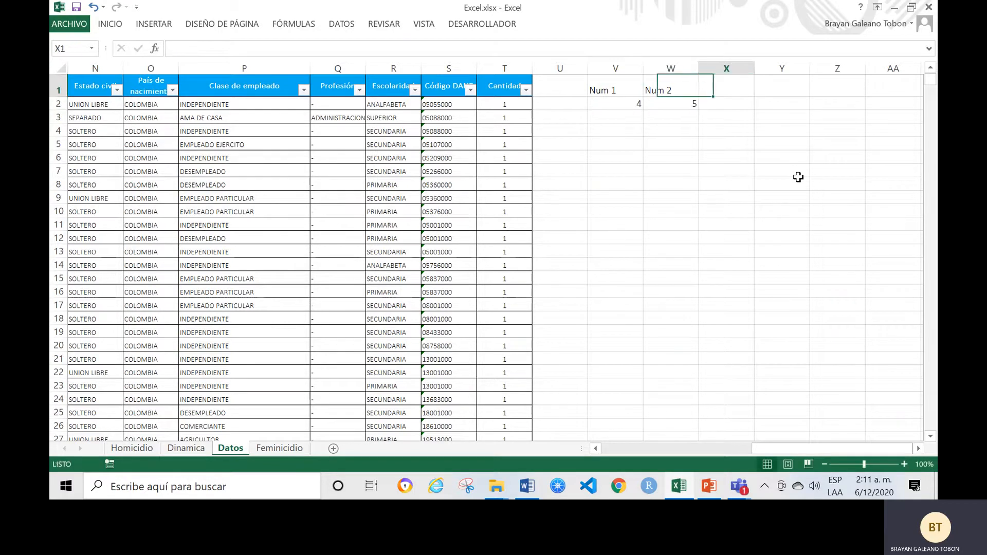
pyautogui.write('Suma')
pyautogui.press('Return')
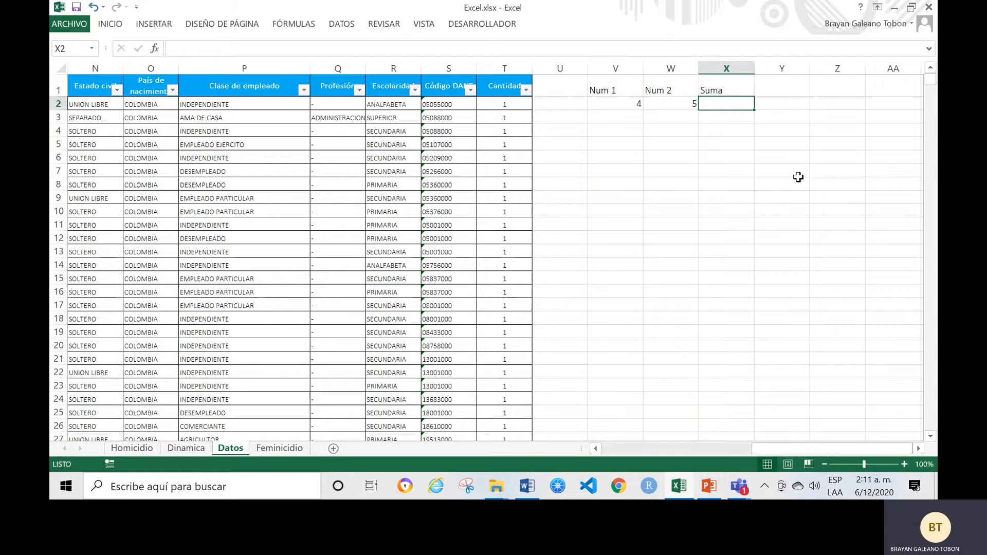
pyautogui.write('+suma')
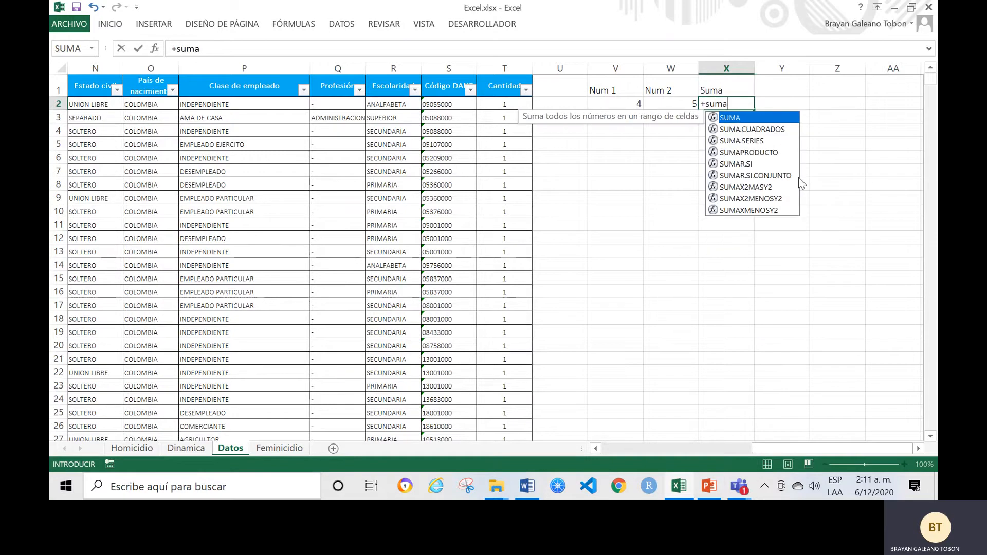
pyautogui.press('Tab')
pyautogui.moveTo(625, 105); pyautogui.dragTo(680, 106)
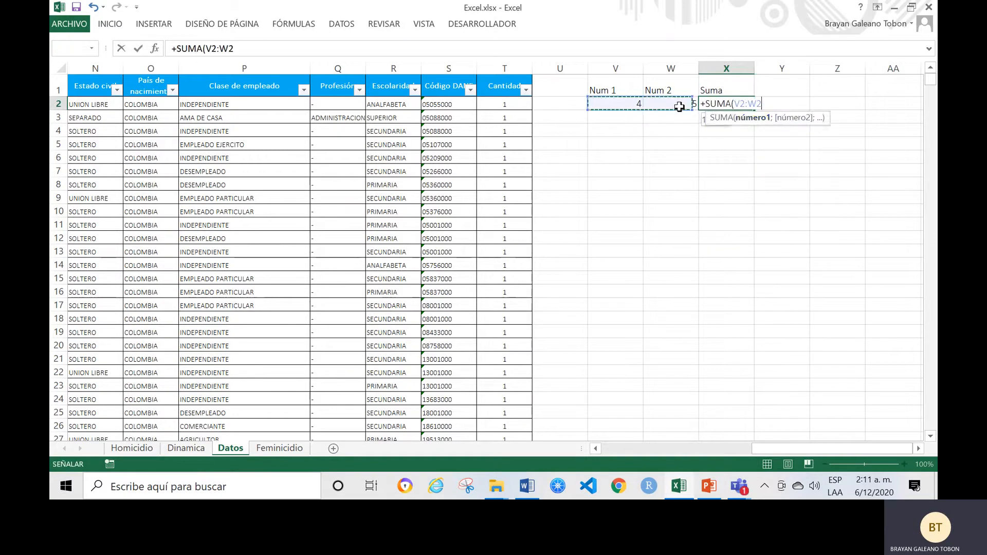
pyautogui.press('Return')
# Enter the header Suma2 in Y1 and the cell-reference formula +V2+W2 in Y2.
pyautogui.click(767, 82)
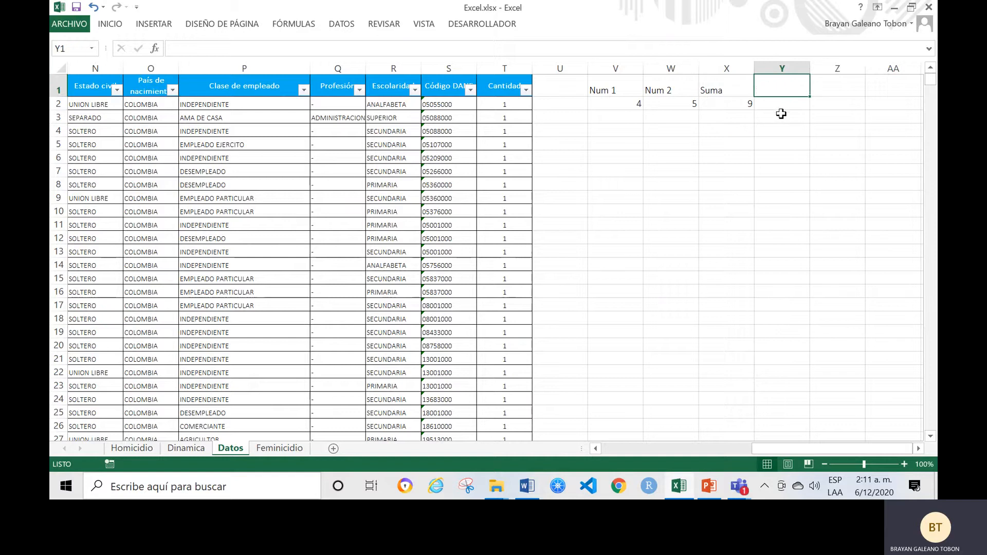
pyautogui.write('Suma2')
pyautogui.press('Return')
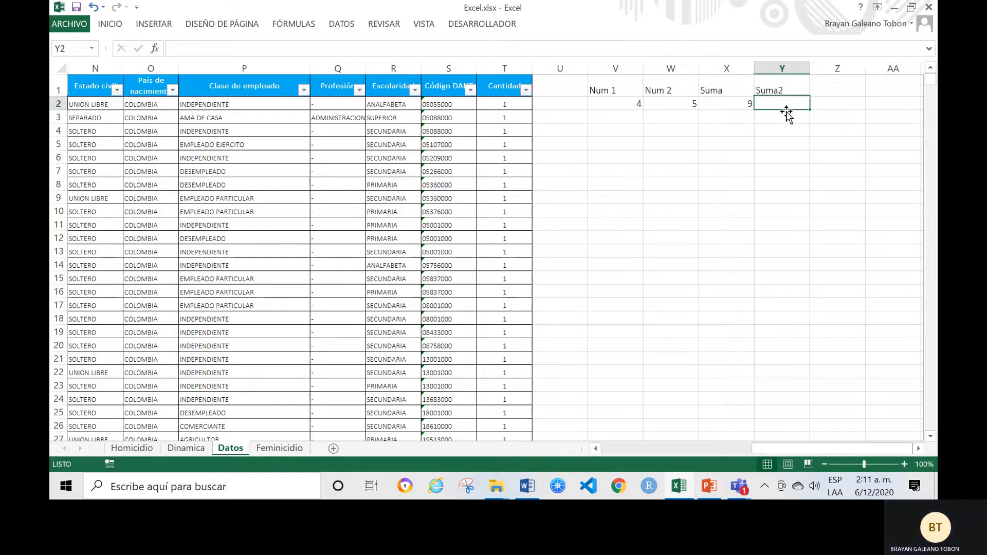
pyautogui.write('+')
pyautogui.click(628, 103)
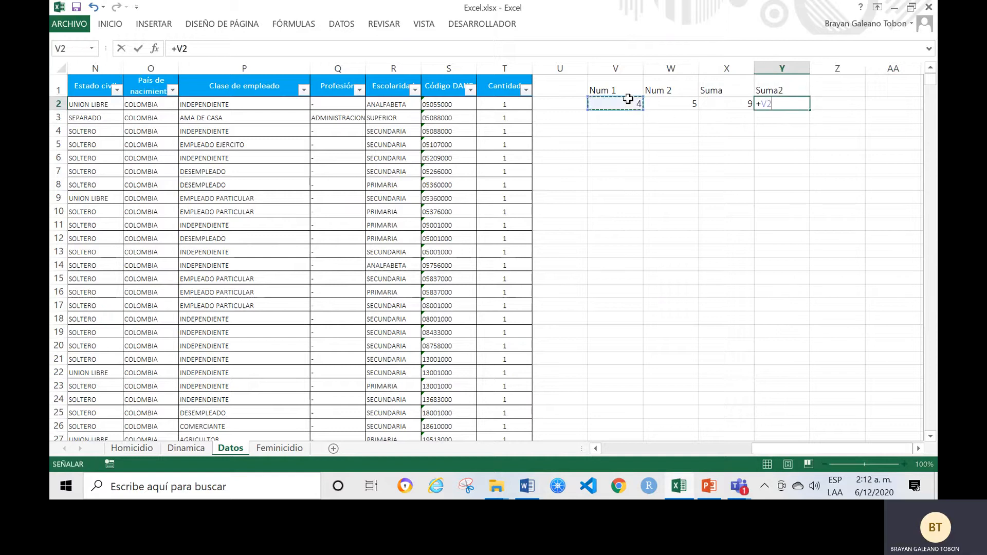
pyautogui.write('+')
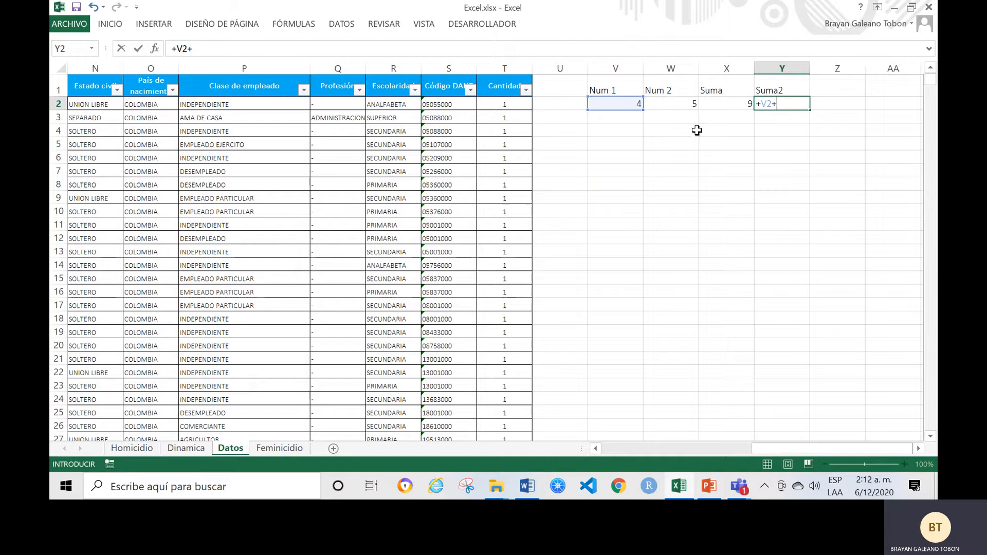
pyautogui.click(688, 103)
pyautogui.press('Return')
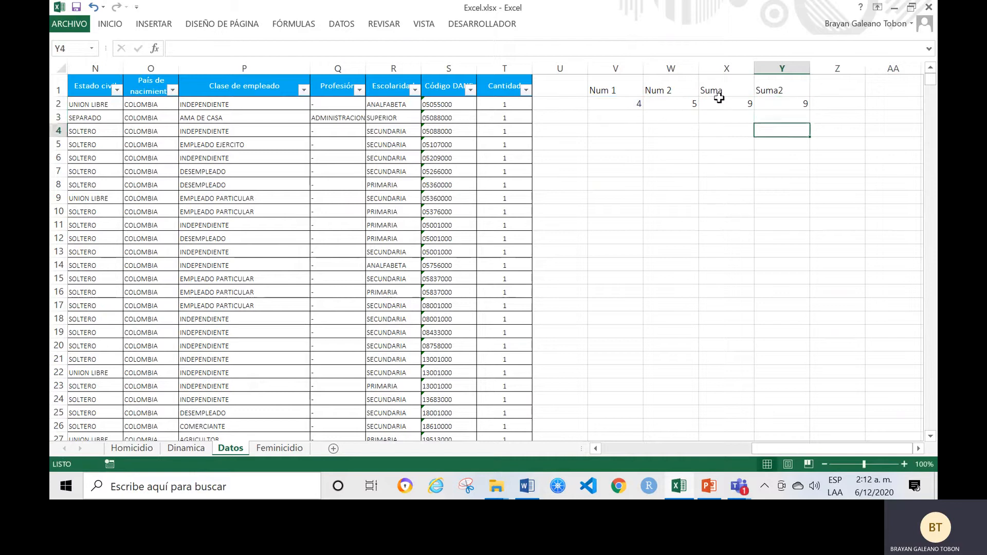
# Apply all borders to the Suma and Suma2 cells X1:Y2.
pyautogui.moveTo(720, 103); pyautogui.dragTo(773, 100)
pyautogui.moveTo(707, 90); pyautogui.dragTo(782, 105)
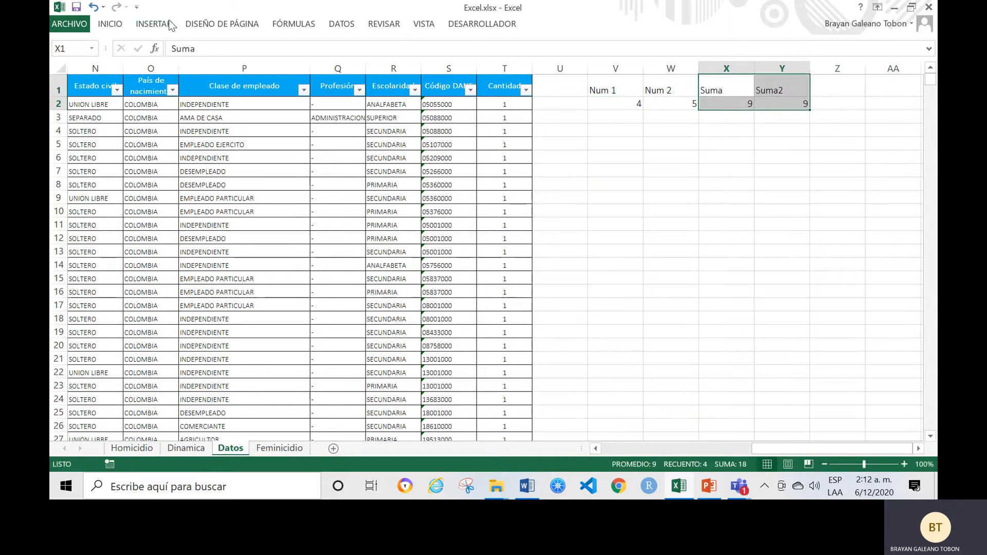
pyautogui.click(108, 24)
pyautogui.click(176, 68)
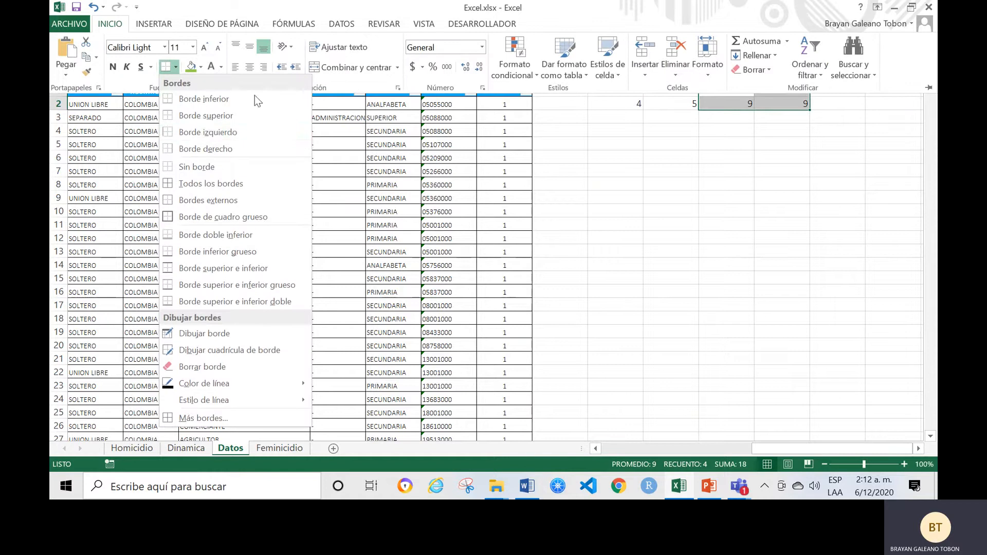
pyautogui.click(196, 184)
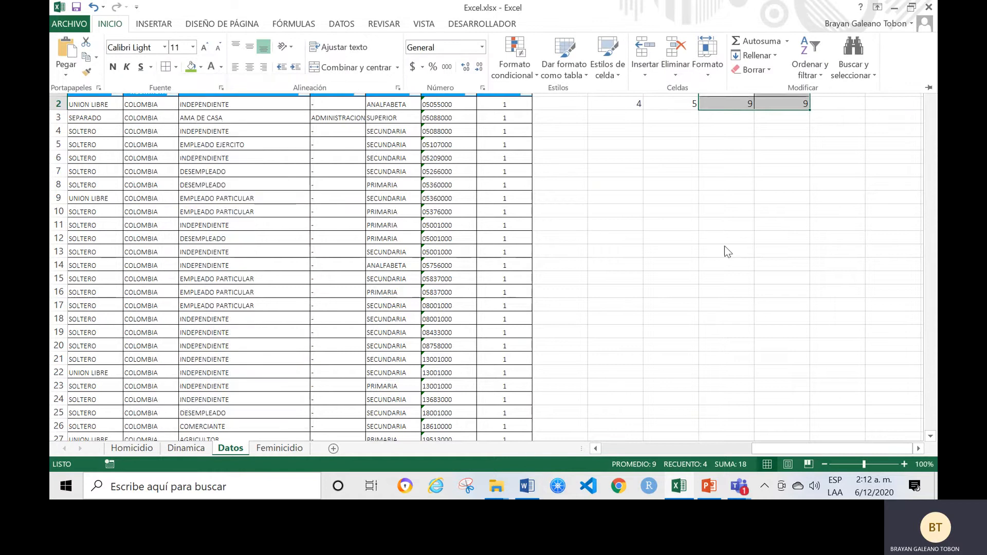
pyautogui.click(742, 212)
pyautogui.click(659, 202)
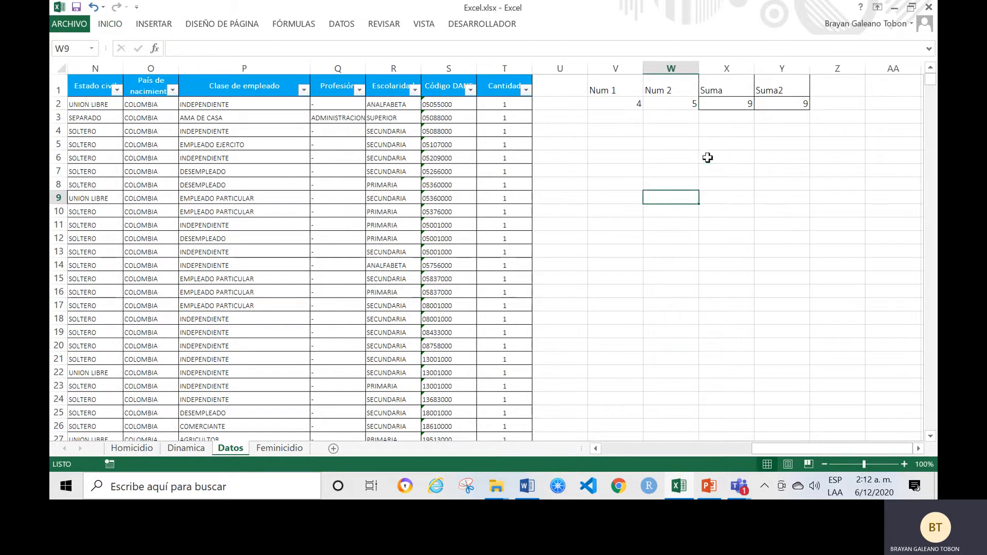
pyautogui.click(712, 145)
pyautogui.click(672, 226)
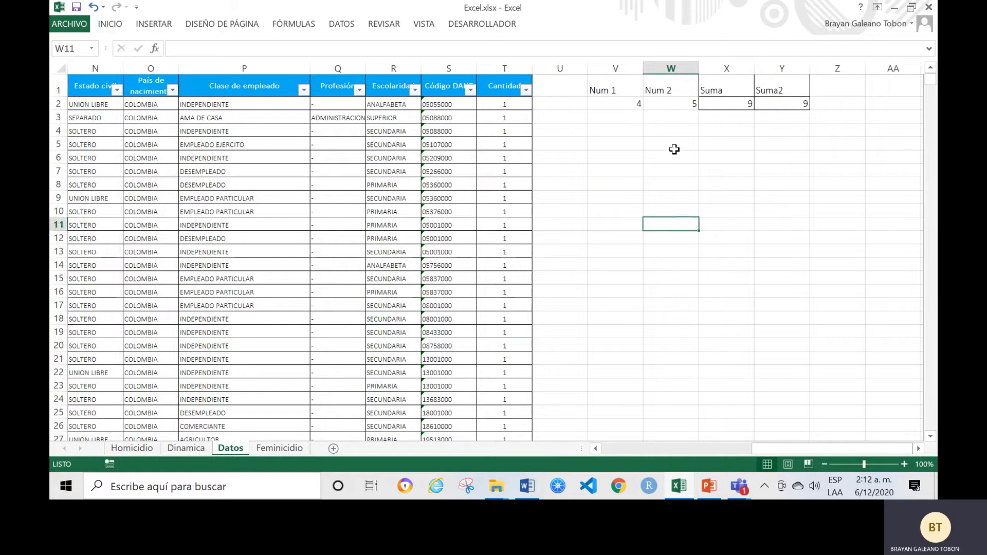
pyautogui.click(625, 171)
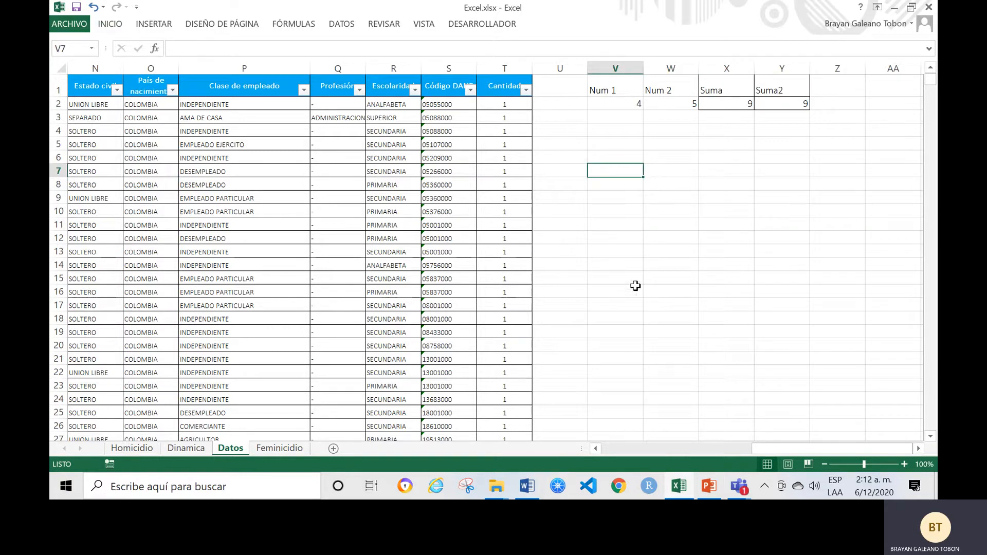
pyautogui.click(668, 264)
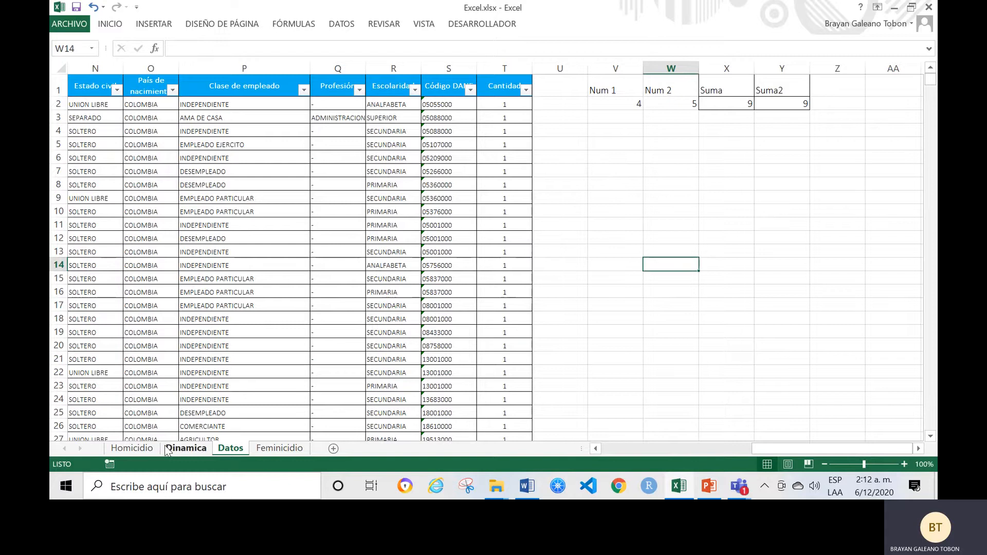
# Show the Dinamica sheet to review its pivot table, yearly chart and Sexo slicer.
pyautogui.click(185, 448)
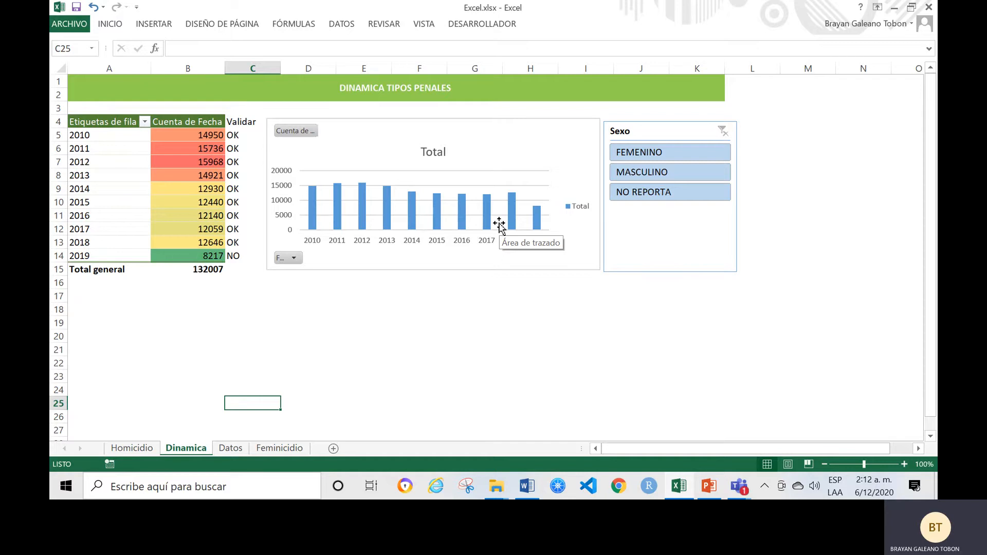
pyautogui.click(357, 337)
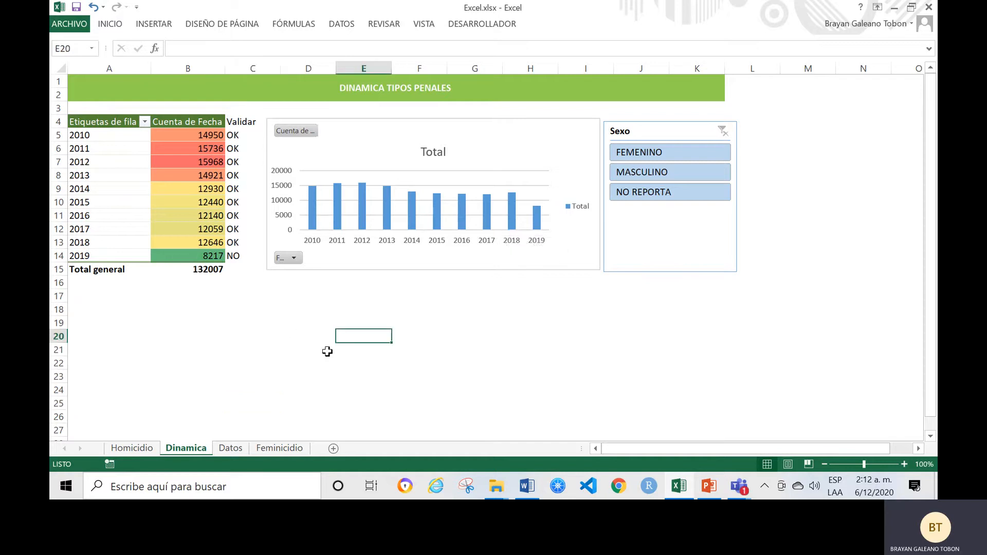
pyautogui.click(261, 340)
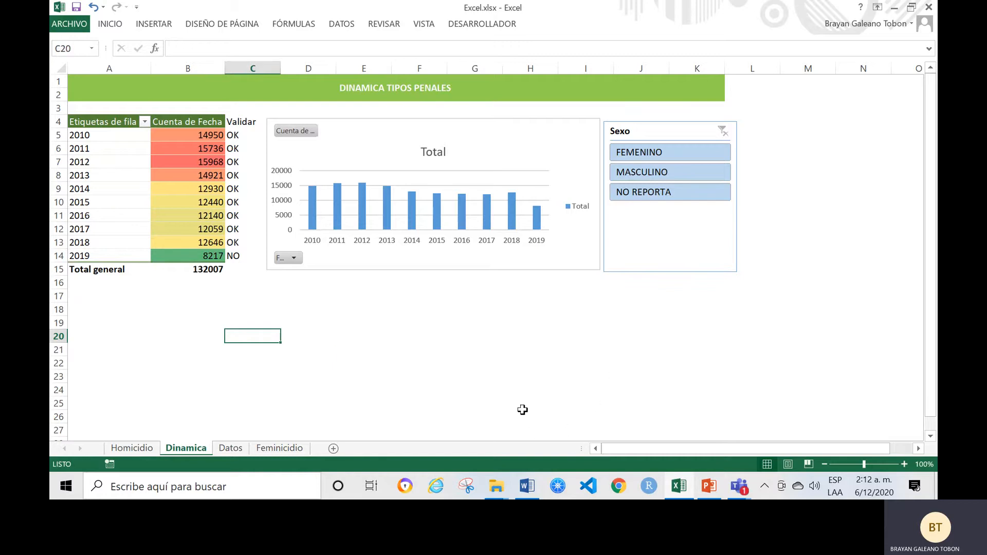
pyautogui.scroll(-1, 479, 342)
pyautogui.scroll(1, 550, 378)
# Bring up the Competencias Basicas Digitales folder in File Explorer, look over its files, and minimize the window.
pyautogui.click(496, 486)
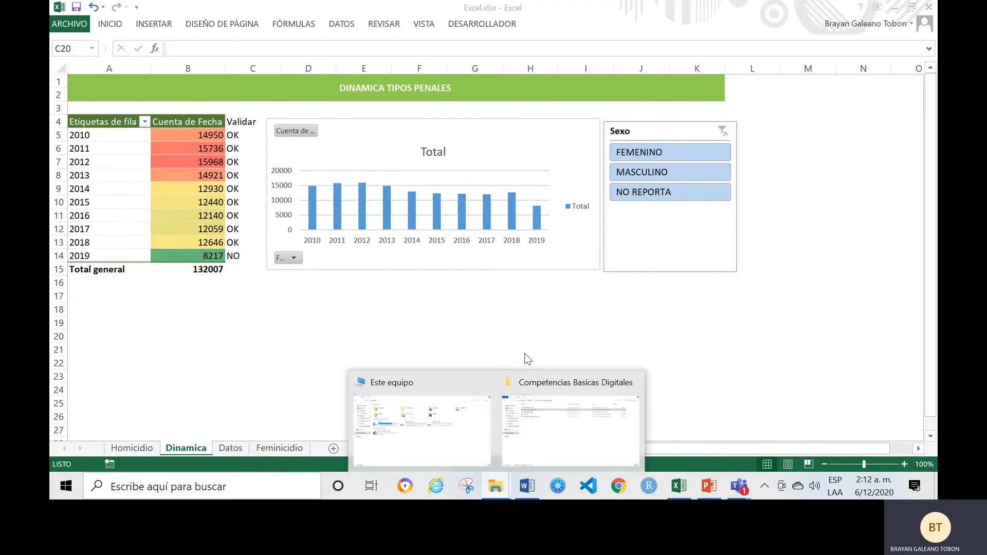
pyautogui.click(547, 419)
pyautogui.click(383, 264)
pyautogui.moveTo(274, 214); pyautogui.dragTo(246, 89)
pyautogui.click(316, 232)
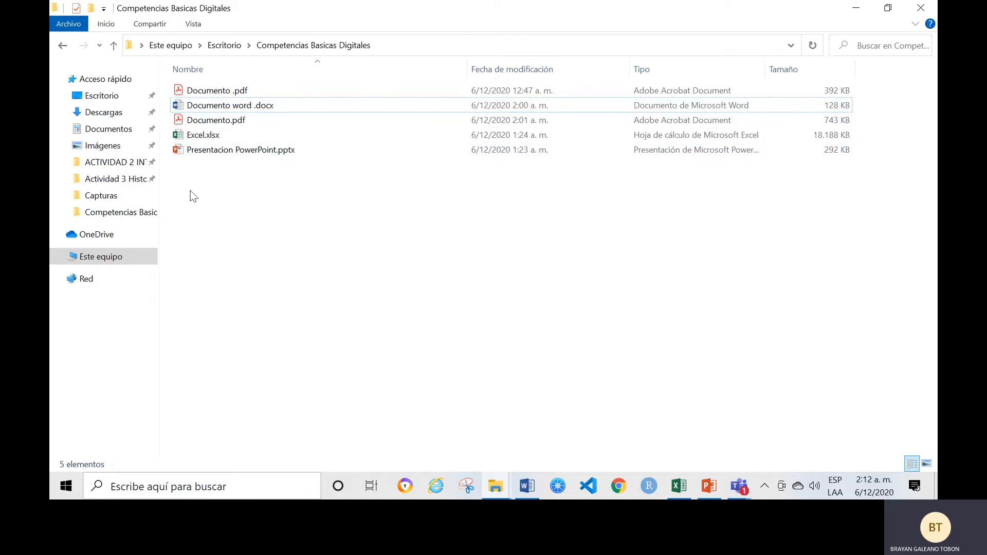
pyautogui.click(857, 9)
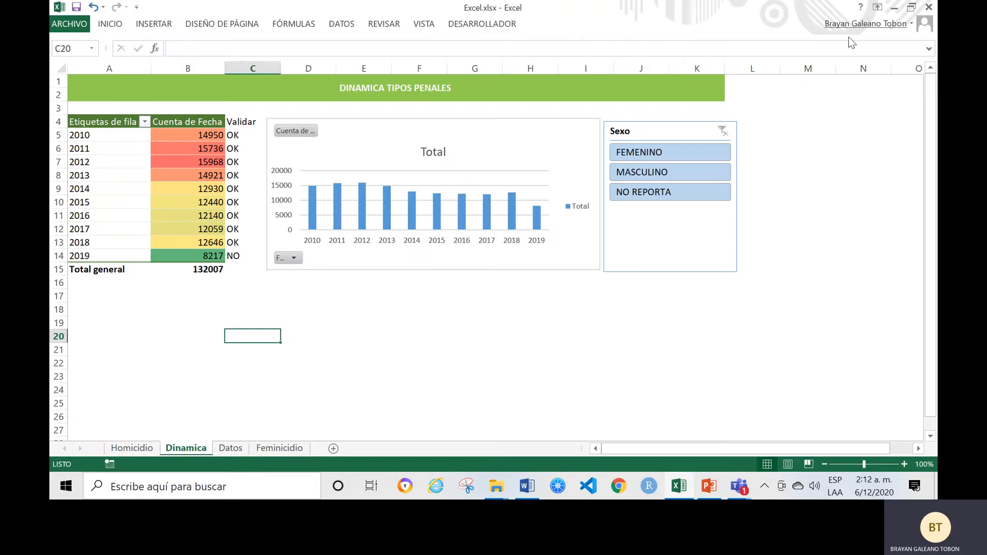
pyautogui.click(666, 337)
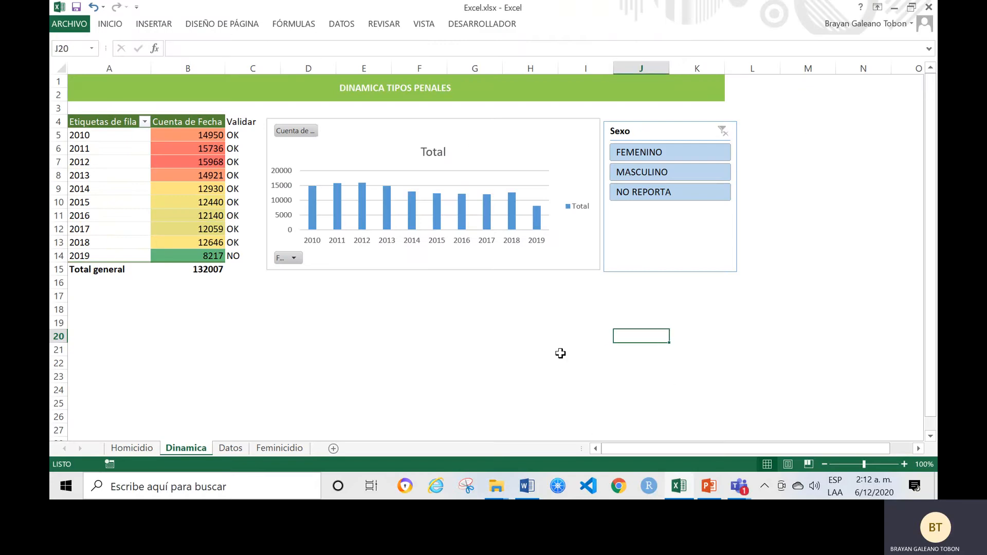
pyautogui.click(556, 338)
pyautogui.click(655, 319)
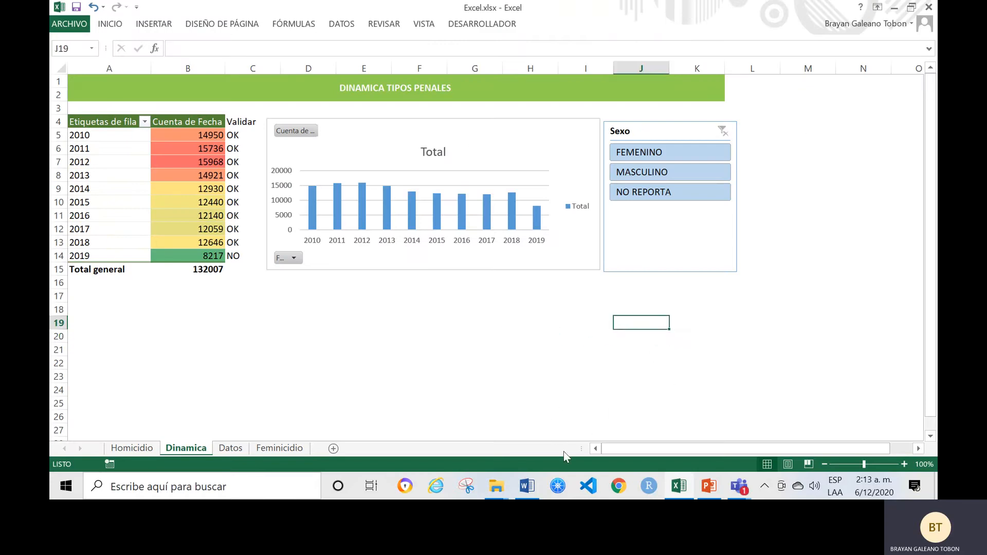
# Switch to the Word document and review its opening pages, from the title to the Parte I section.
pyautogui.click(528, 486)
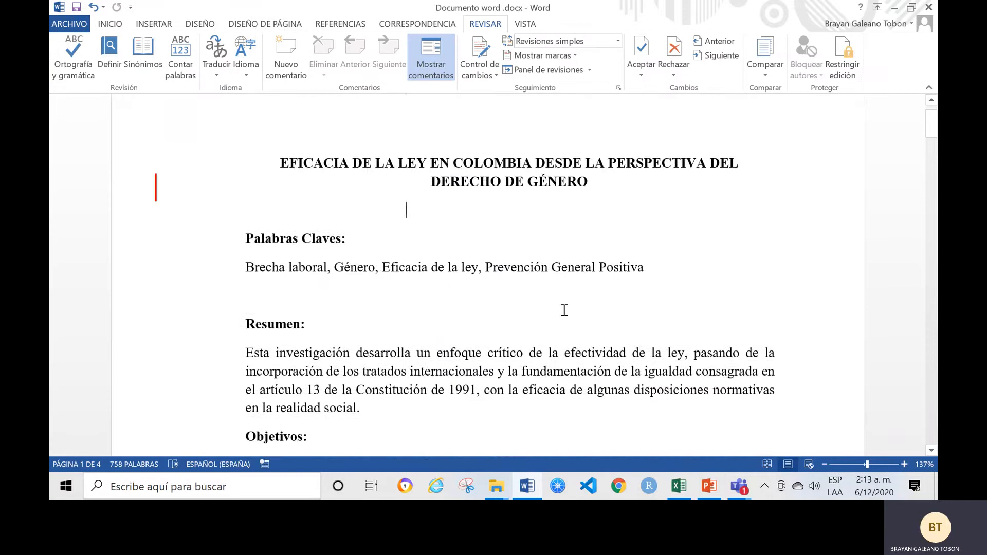
pyautogui.scroll(-3, 564, 330)
pyautogui.scroll(3, 566, 340)
pyautogui.moveTo(597, 186); pyautogui.dragTo(318, 174)
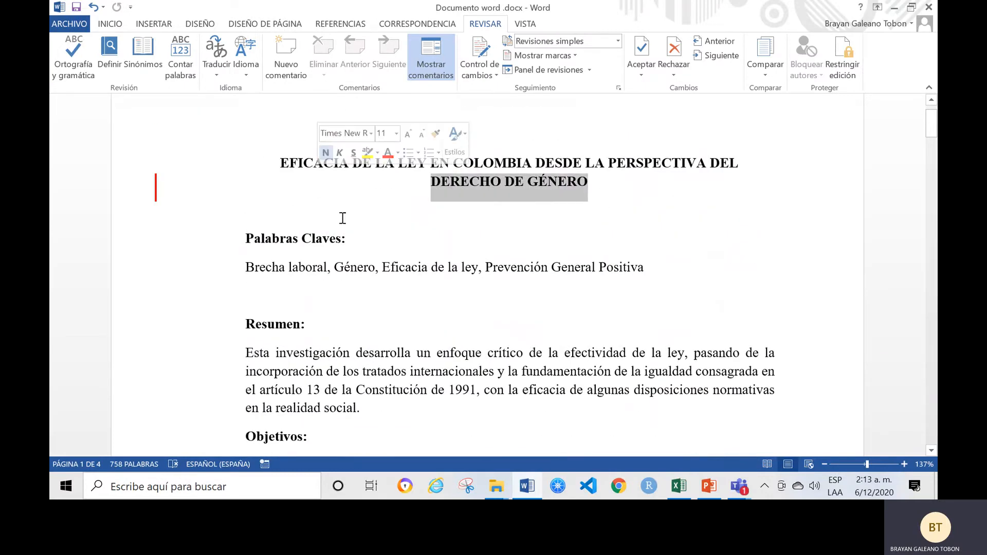
pyautogui.scroll(-5, 509, 337)
pyautogui.scroll(-4, 513, 342)
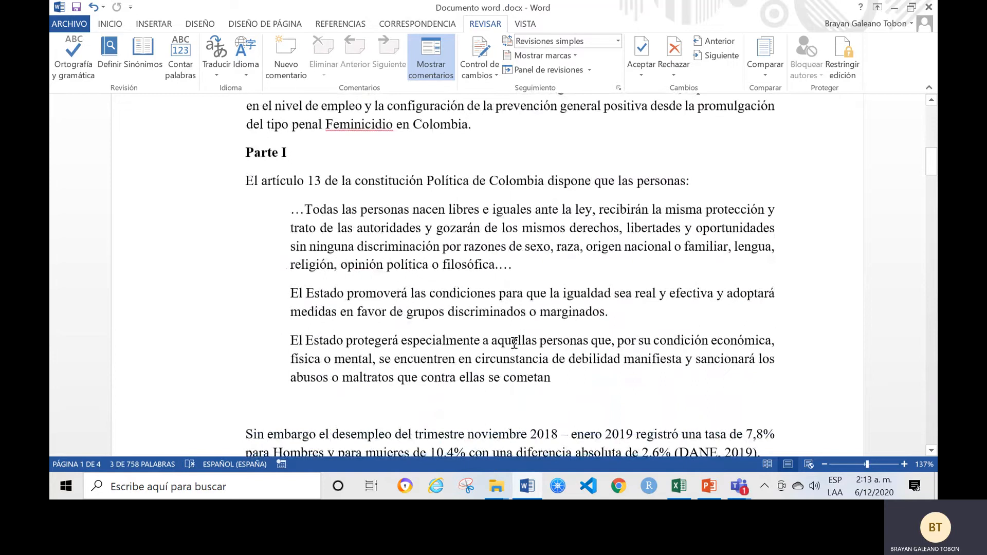
pyautogui.scroll(6, 513, 343)
pyautogui.scroll(3, 514, 344)
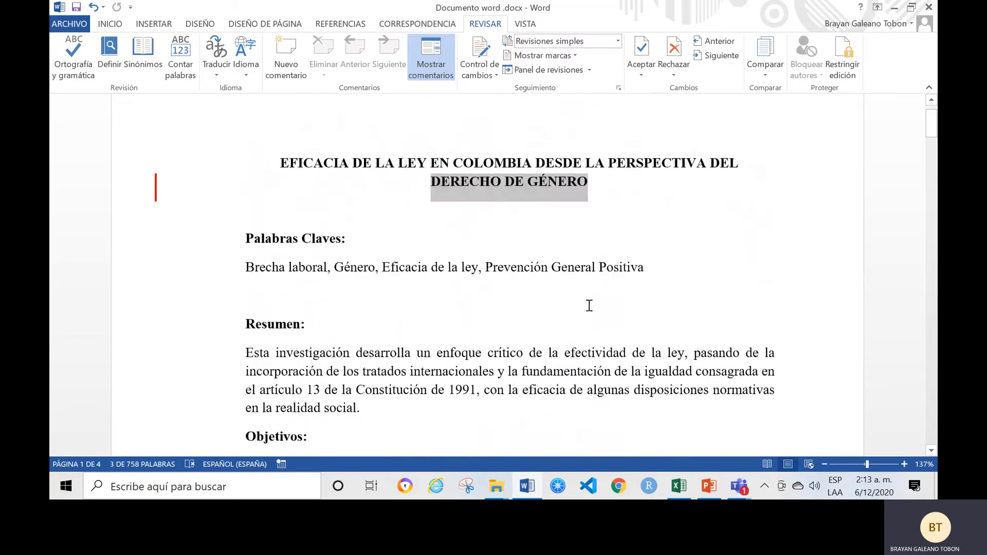
# Examine the unemployment gap chart and the domestic violence chart, along with the text explaining each one.
pyautogui.scroll(-15, 651, 321)
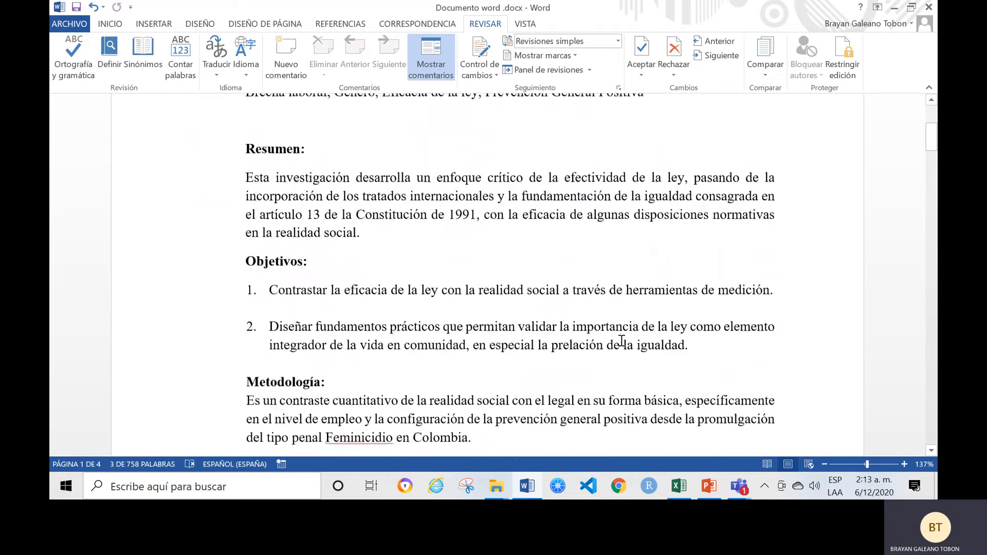
pyautogui.scroll(-8, 621, 341)
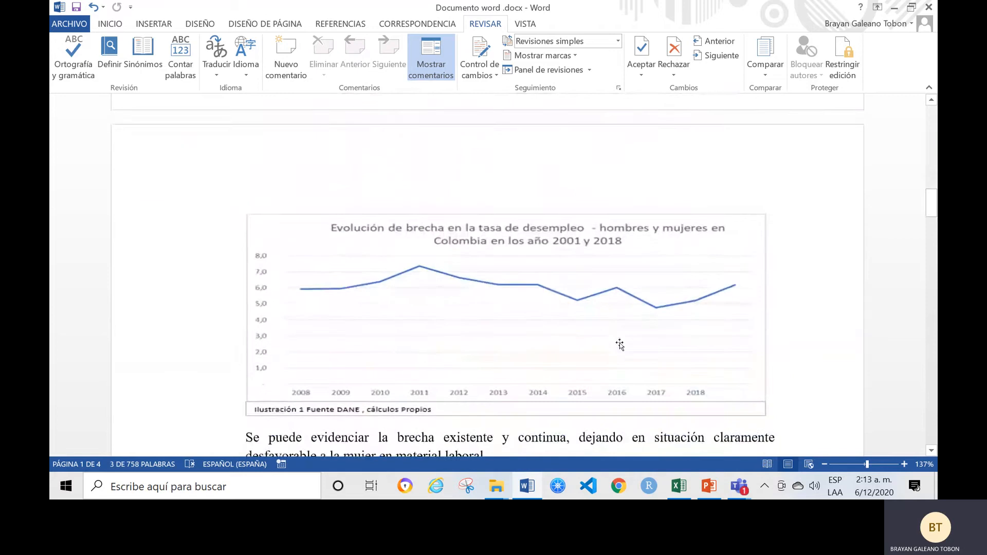
pyautogui.scroll(-3, 699, 273)
pyautogui.scroll(3, 700, 272)
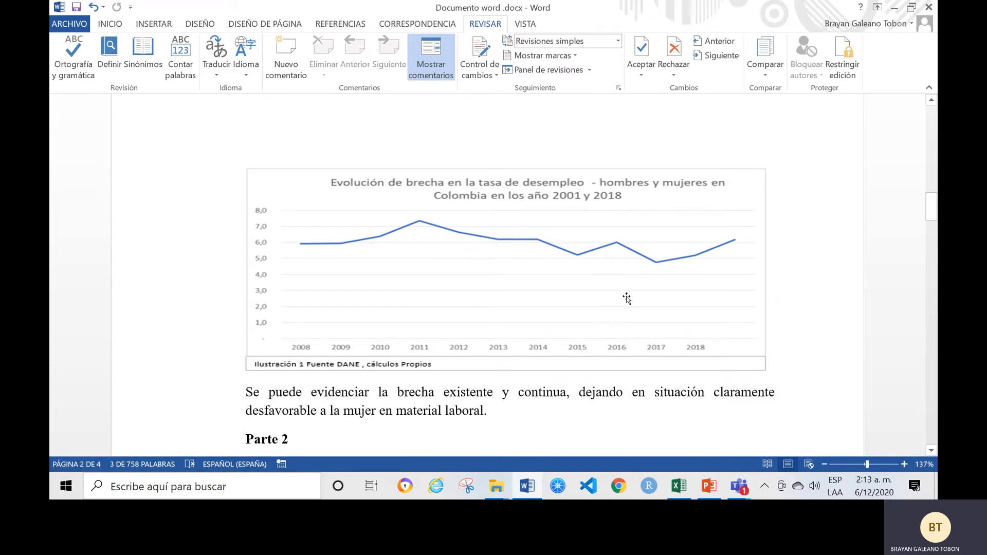
pyautogui.scroll(-1, 635, 300)
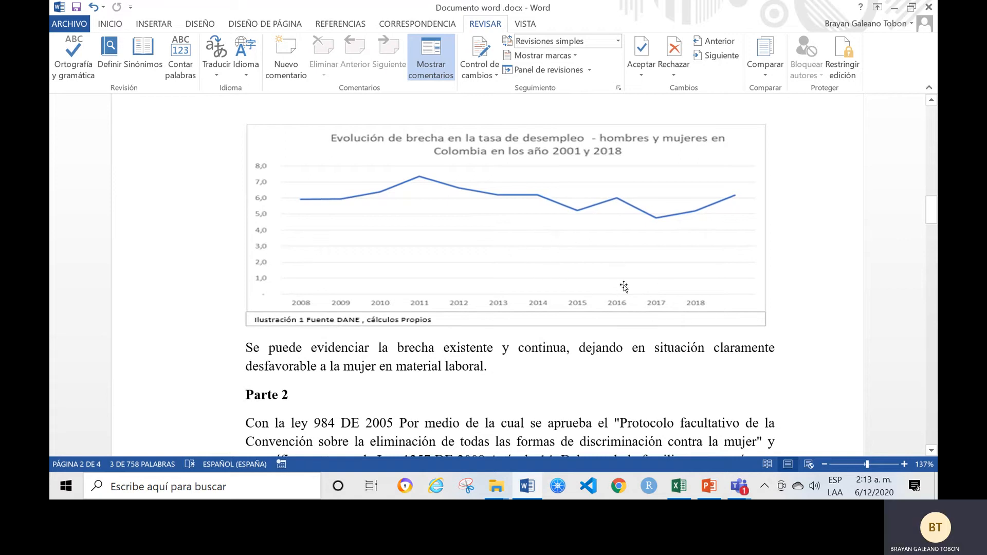
pyautogui.scroll(-1, 547, 348)
pyautogui.scroll(-7, 547, 348)
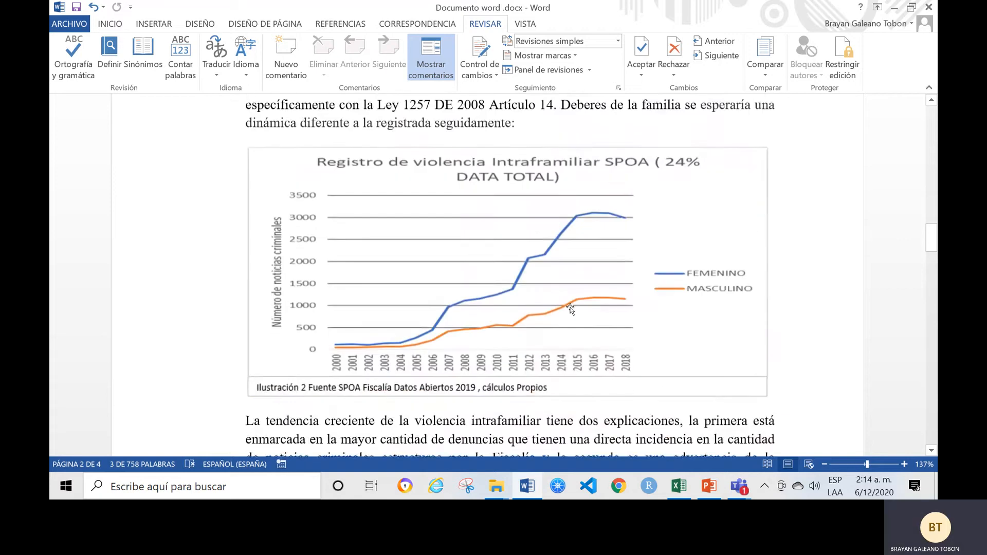
pyautogui.scroll(-3, 593, 232)
pyautogui.scroll(3, 593, 231)
pyautogui.scroll(-6, 586, 288)
pyautogui.scroll(4, 575, 326)
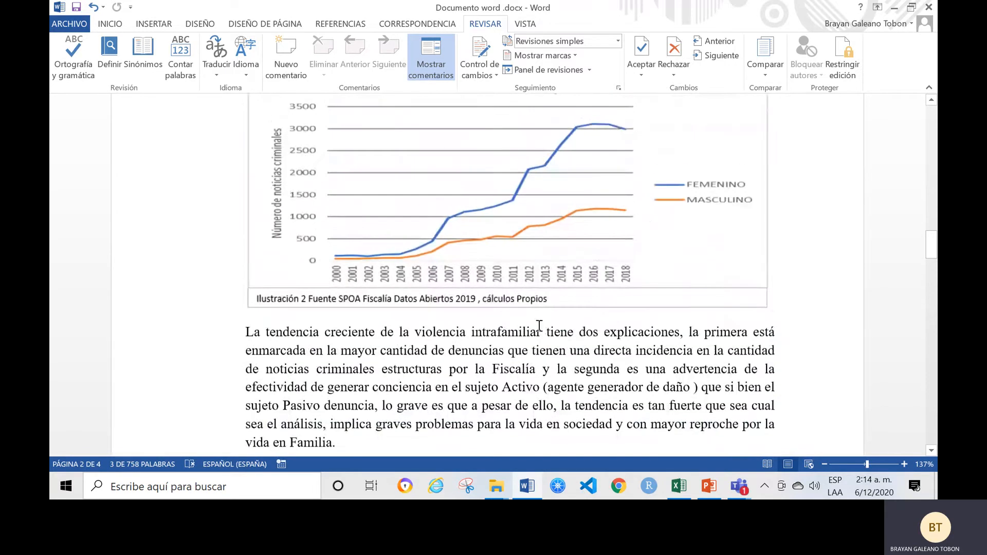
# Examine the Homicidio de Mujeres por Zona chart and the sections after it, through to the Bibliografía.
pyautogui.scroll(-10, 557, 319)
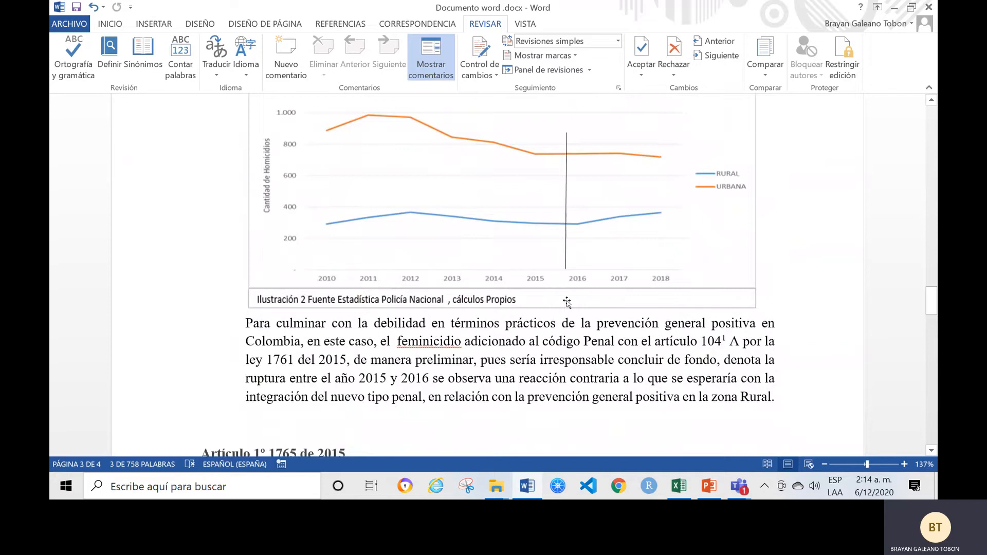
pyautogui.scroll(2, 566, 303)
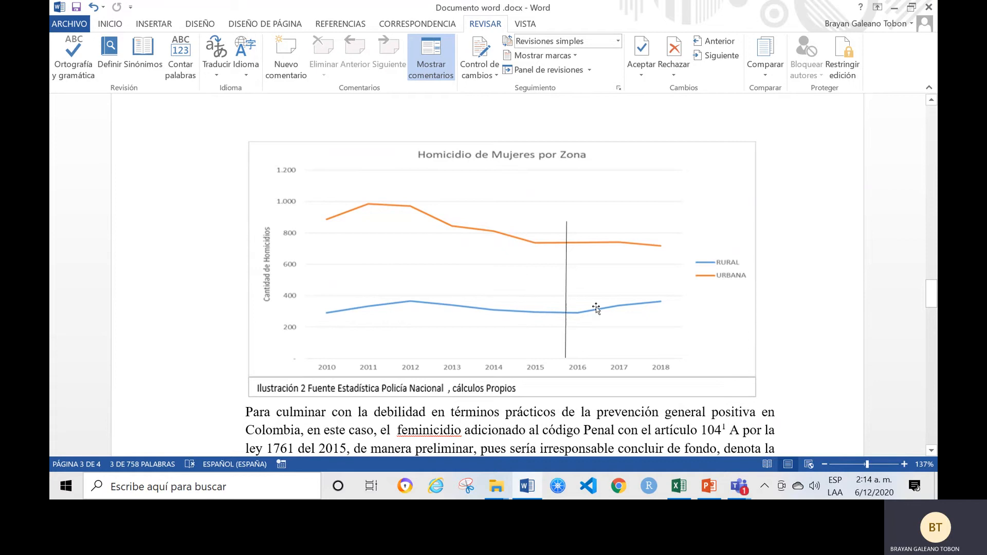
pyautogui.scroll(-6, 488, 313)
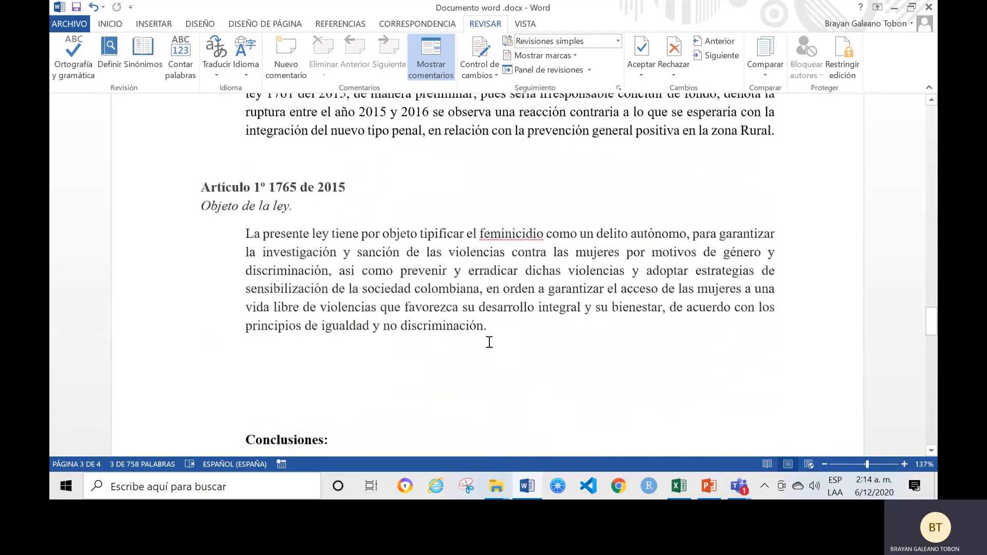
pyautogui.scroll(-6, 489, 343)
pyautogui.scroll(4, 489, 339)
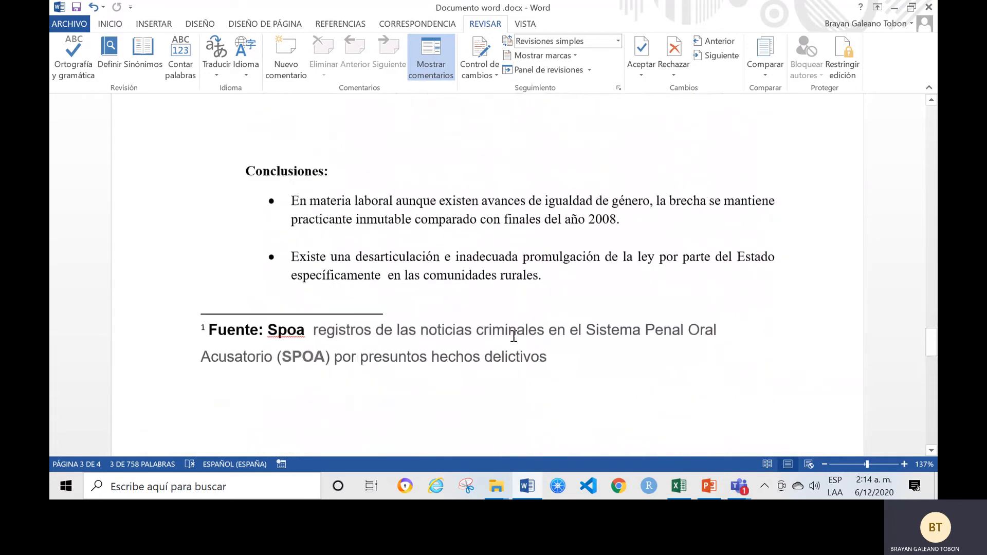
pyautogui.scroll(-3, 435, 324)
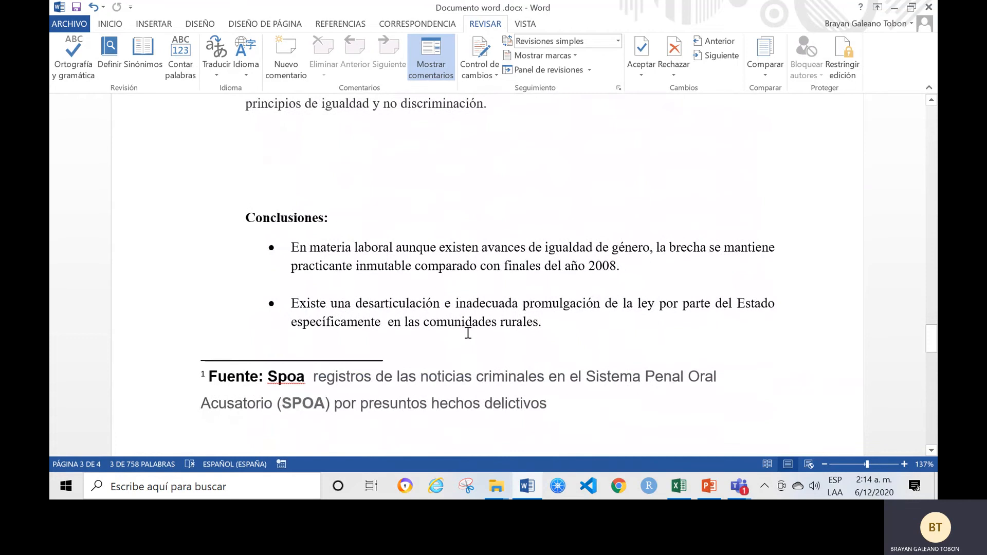
pyautogui.scroll(-15, 620, 339)
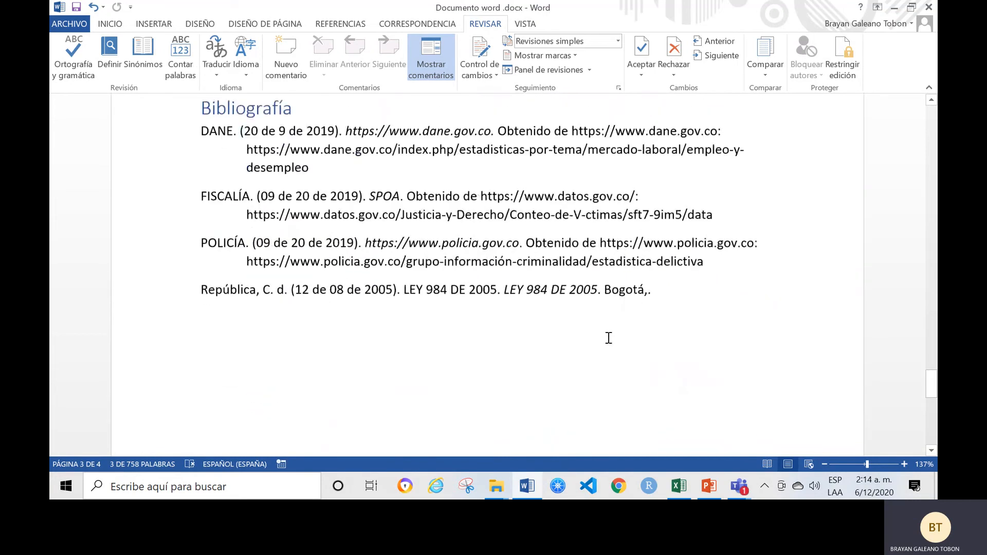
# Reread the Artículo 1º 1765 de 2015 text and the Conclusiones, ending back at the women's homicide chart.
pyautogui.scroll(3, 608, 337)
pyautogui.scroll(12, 608, 338)
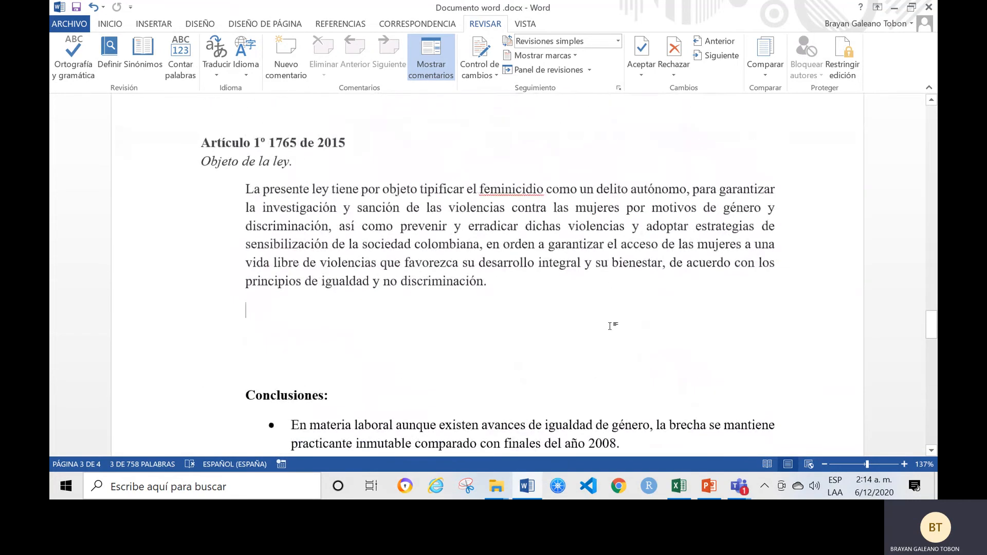
pyautogui.scroll(-15, 631, 338)
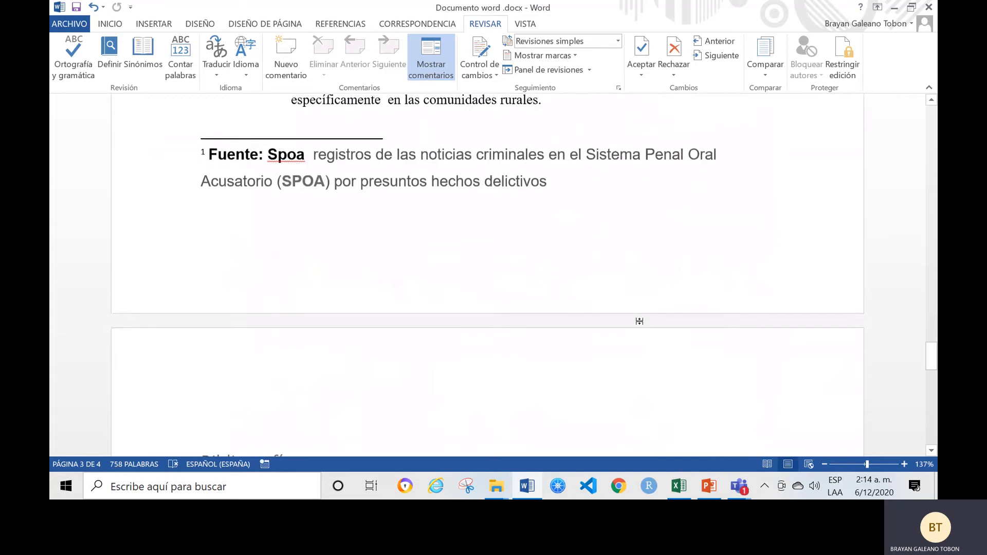
pyautogui.scroll(3, 640, 321)
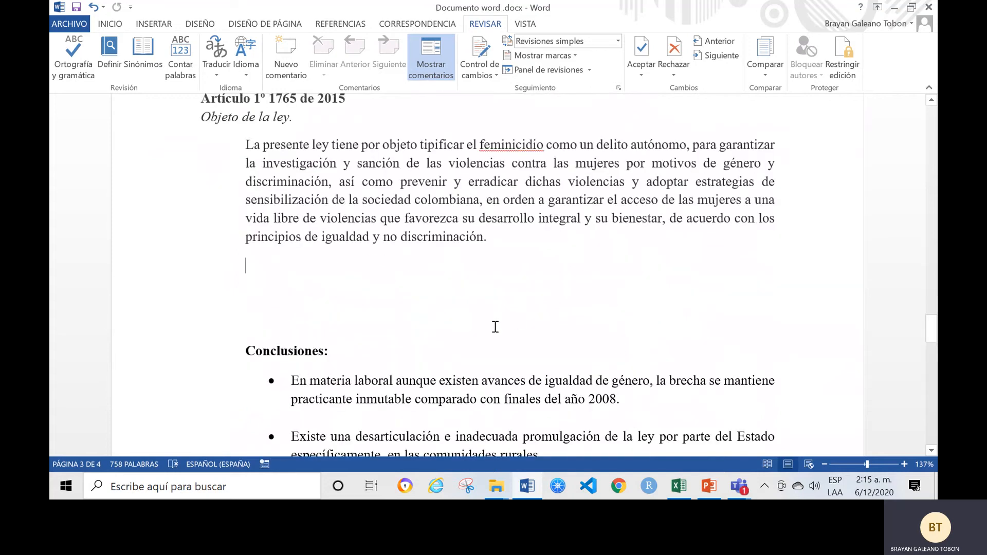
pyautogui.scroll(-3, 498, 347)
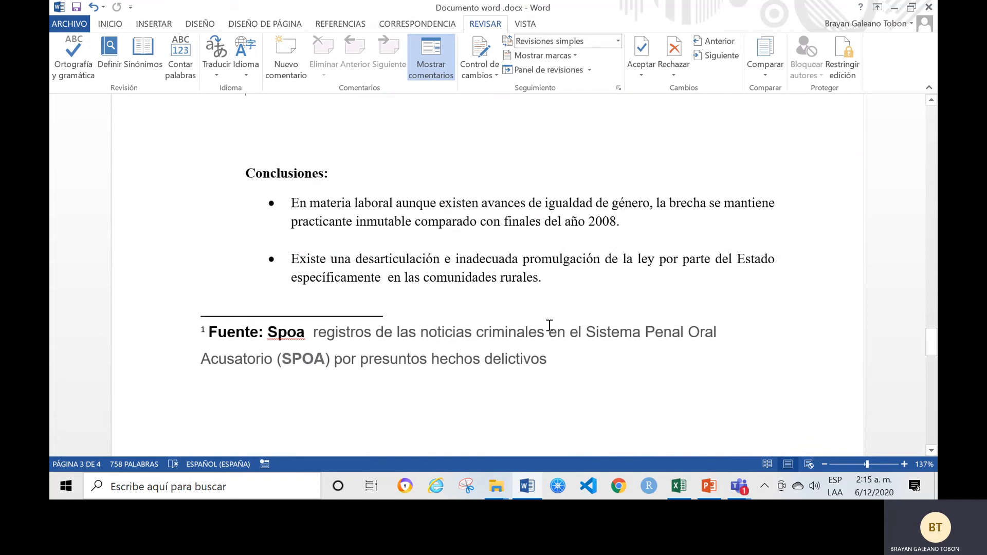
pyautogui.scroll(2, 569, 295)
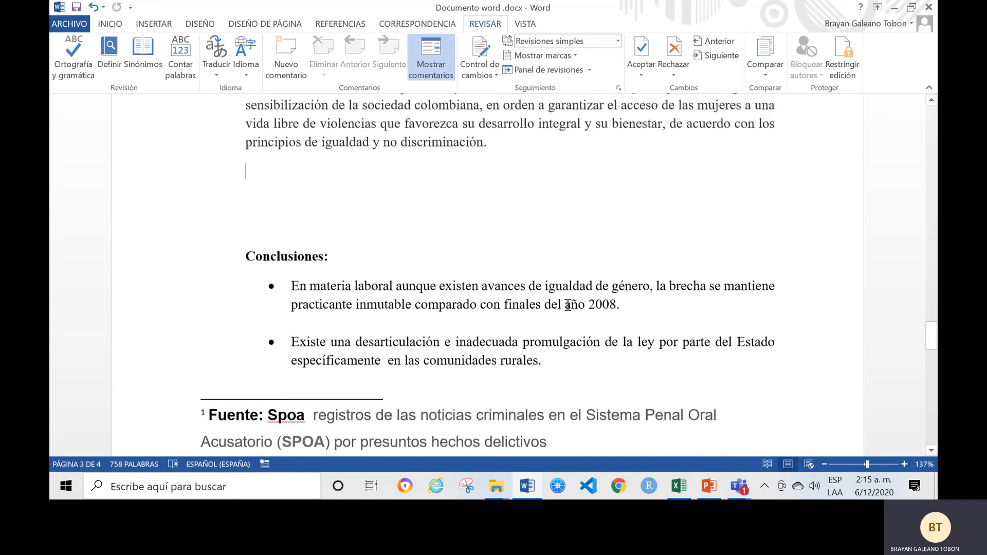
pyautogui.click(457, 205)
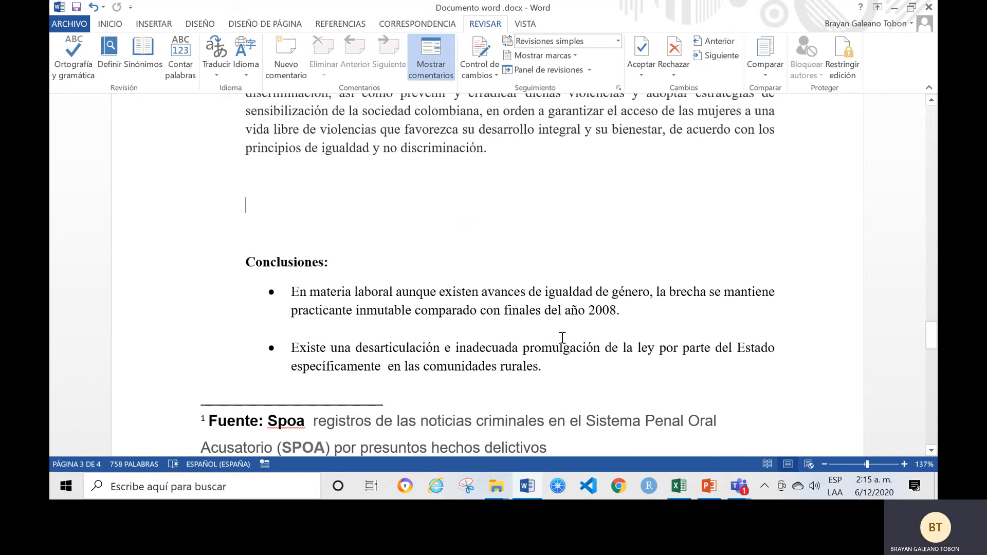
pyautogui.scroll(10, 594, 294)
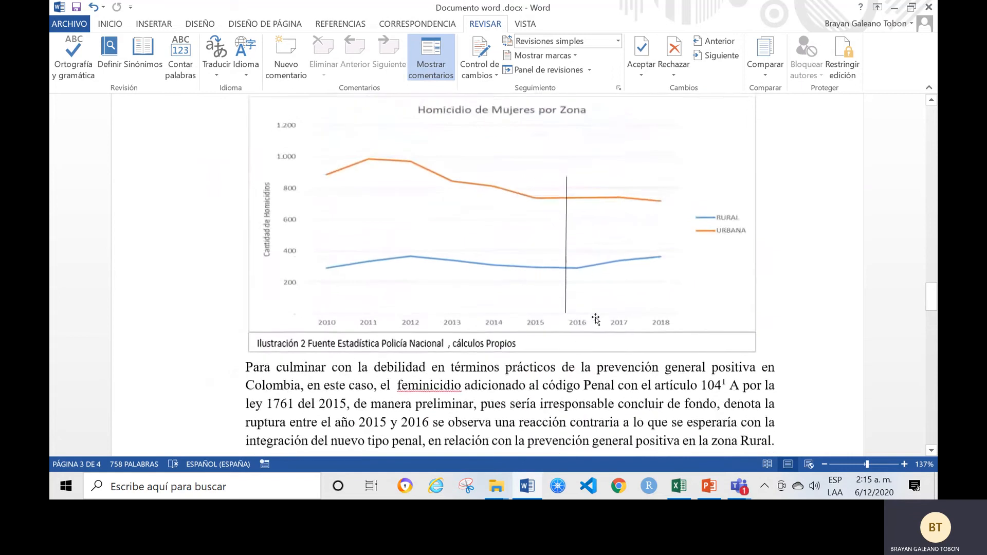
# Review the paragraph below the women's homicide chart, then return to the document's title, Palabras Claves and Resumen.
pyautogui.scroll(-3, 561, 305)
pyautogui.click(468, 342)
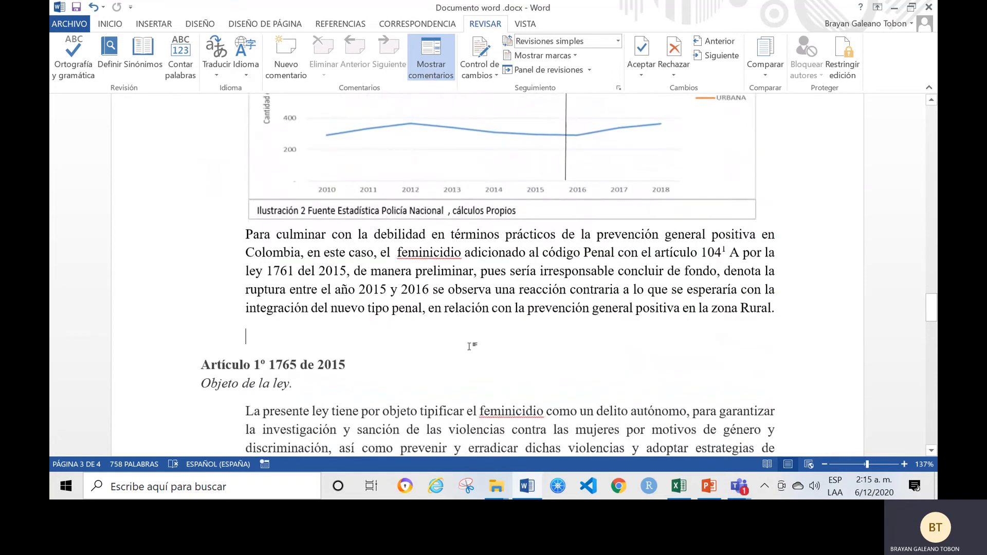
pyautogui.scroll(15, 612, 358)
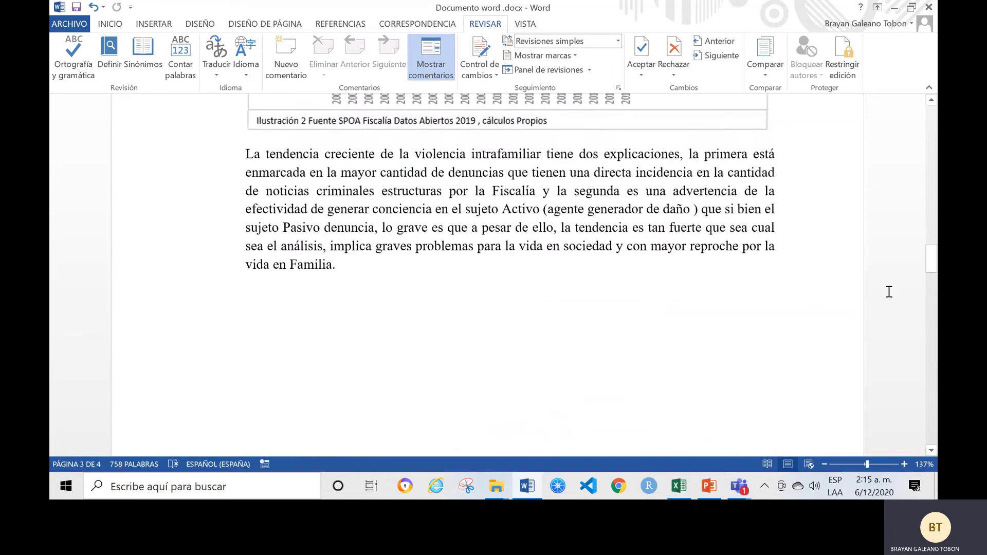
pyautogui.moveTo(929, 260); pyautogui.dragTo(923, 118)
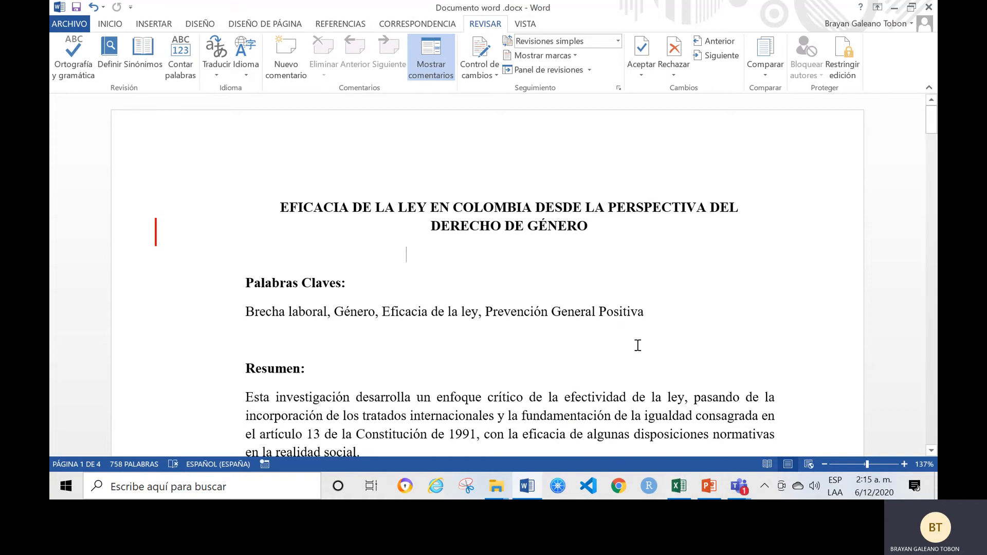
pyautogui.scroll(-2, 695, 399)
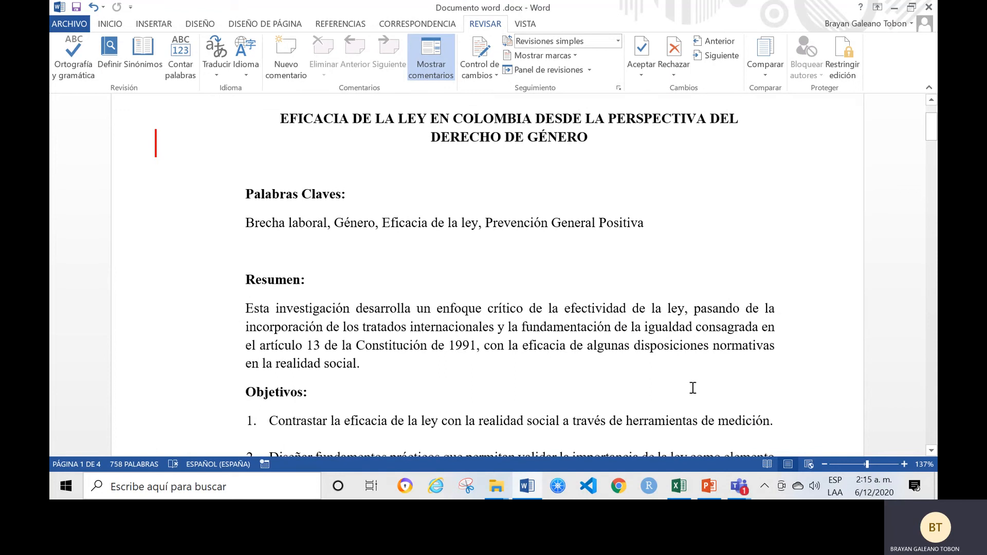
# Switch to the PowerPoint presentation and widen the title slide's subtitle text box so "Demostración de herramientas ofimáticas Actividad 2" fits on one line.
pyautogui.click(709, 483)
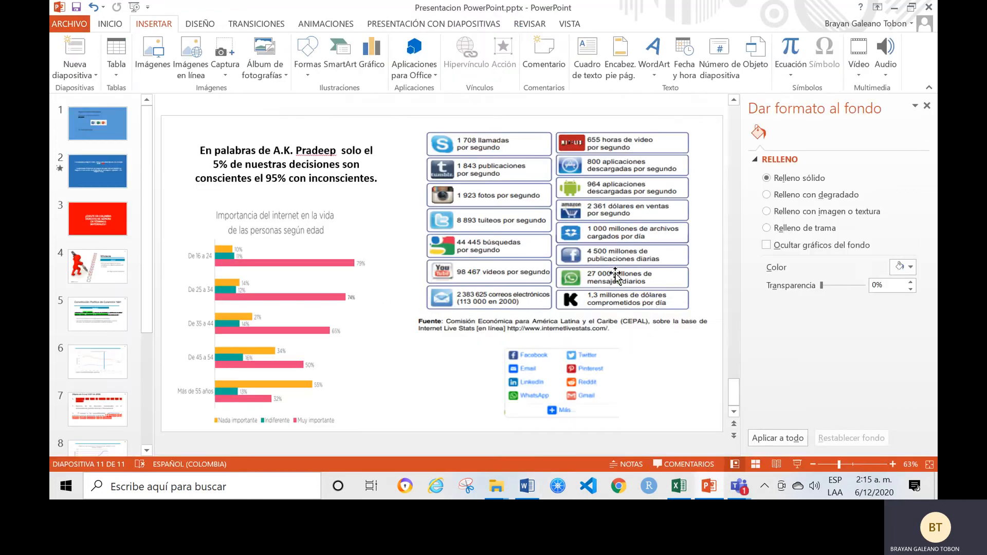
pyautogui.click(106, 124)
pyautogui.click(370, 174)
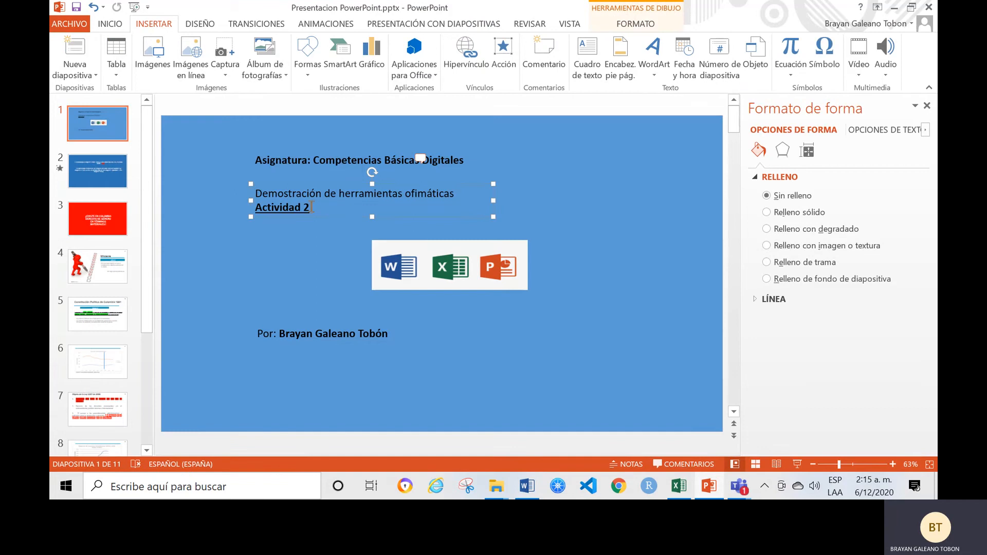
pyautogui.moveTo(311, 208); pyautogui.dragTo(244, 190)
pyautogui.click(546, 184)
pyautogui.click(492, 208)
pyautogui.moveTo(494, 199); pyautogui.dragTo(546, 206)
pyautogui.click(576, 232)
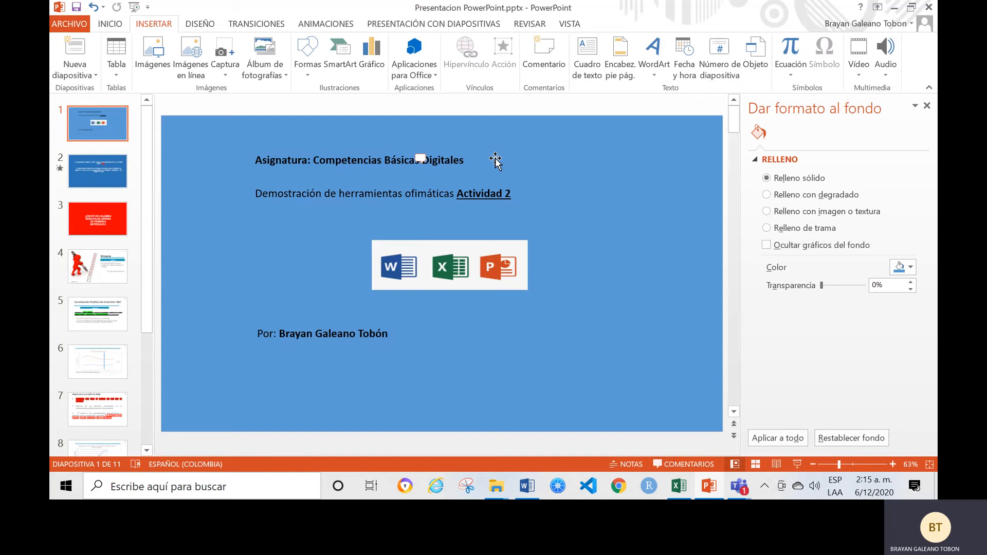
# View the comment attached to the title slide's Asignatura line and close the comments again.
pyautogui.click(419, 157)
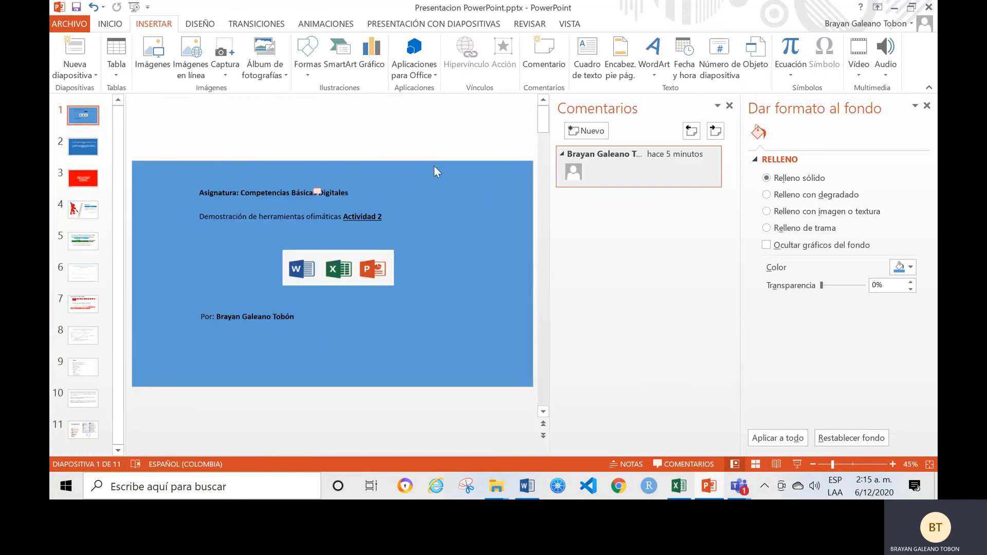
pyautogui.click(729, 106)
pyautogui.click(299, 266)
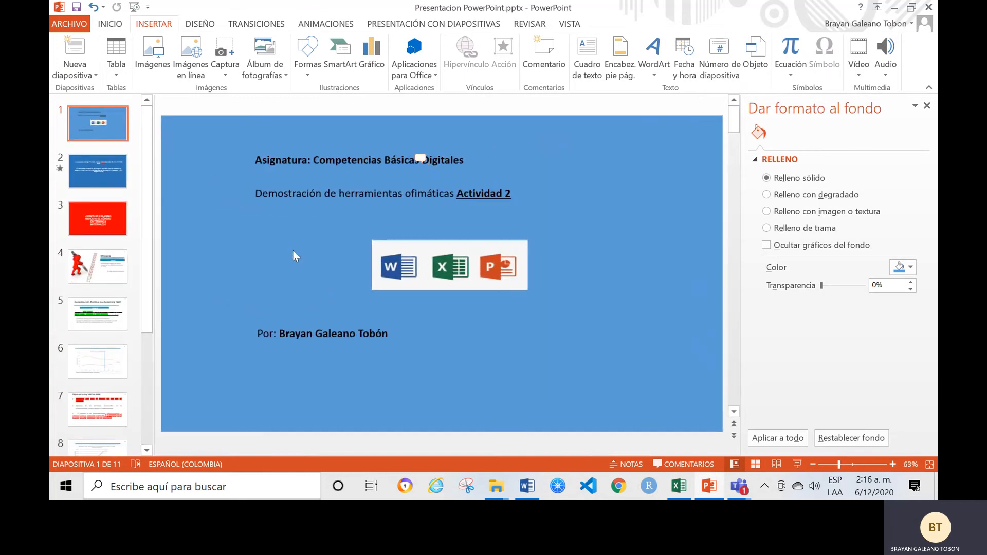